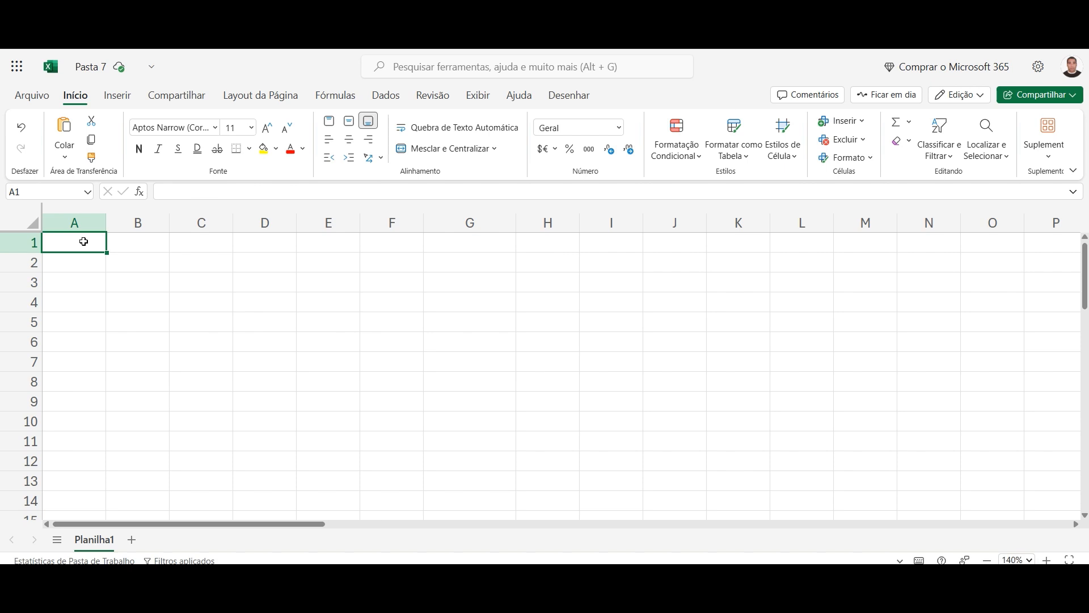
# Step: Enter the title "Tabela de Alunos" in cell A1
pyautogui.doubleClick(83, 242)
pyautogui.write('Tabe')
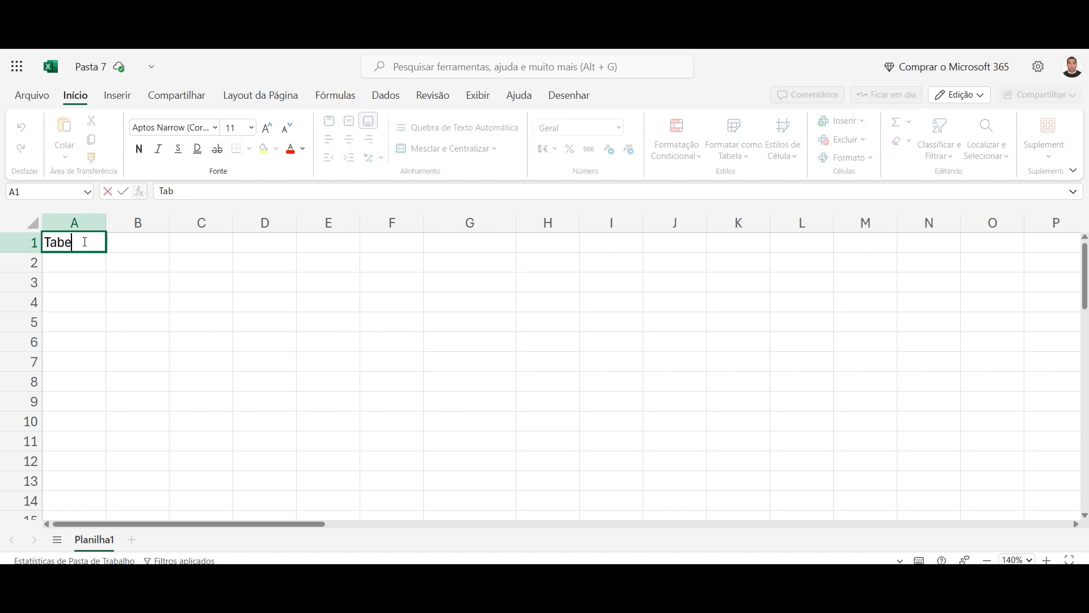
pyautogui.write('la de Alunos')
pyautogui.press('Return')
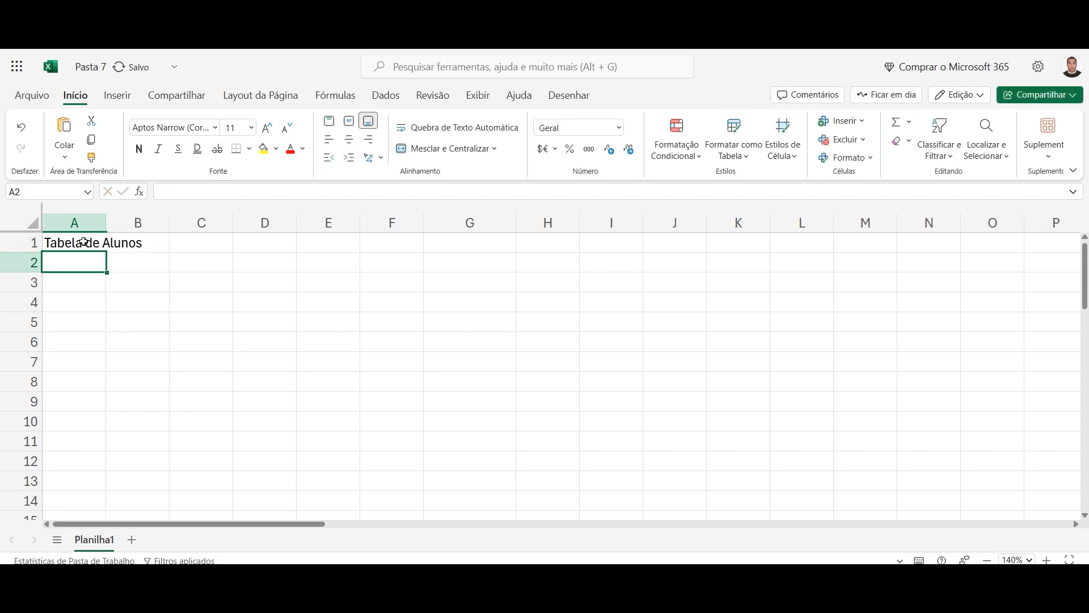
# Step: Enter the headers Nome, Nota 1, Nota 2, Nota 3 and Nota 4 across cells A2 to E2
pyautogui.write('Nome')
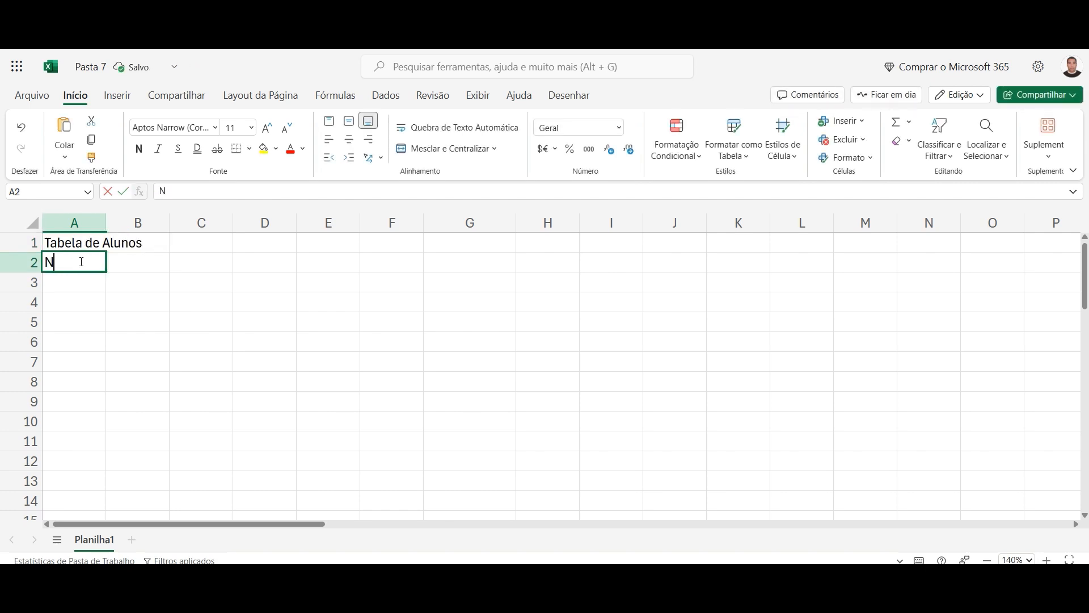
pyautogui.click(119, 263)
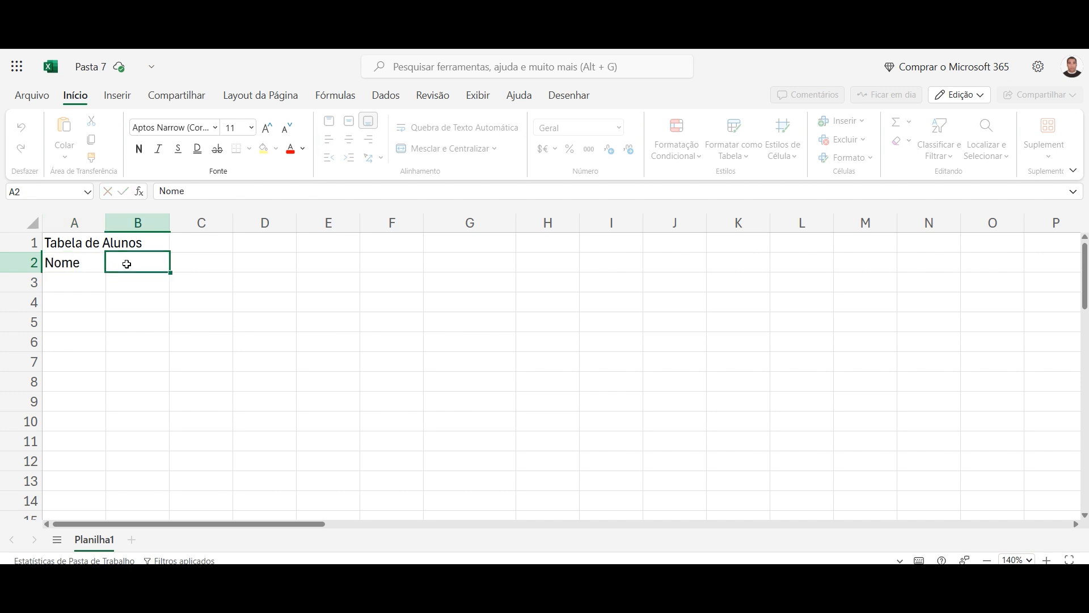
pyautogui.write('Nota 1')
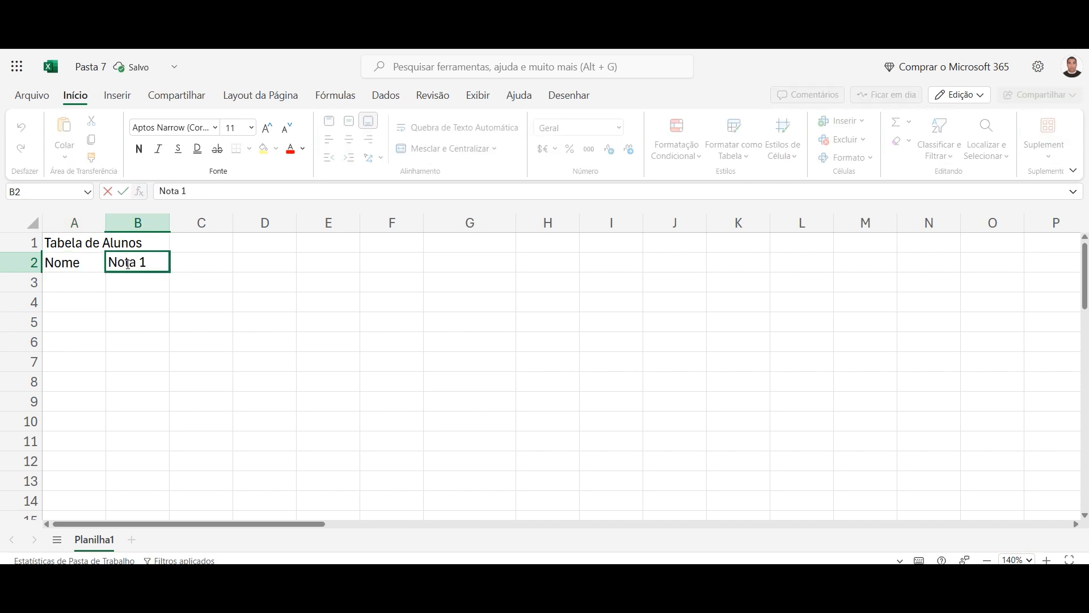
pyautogui.press('Tab')
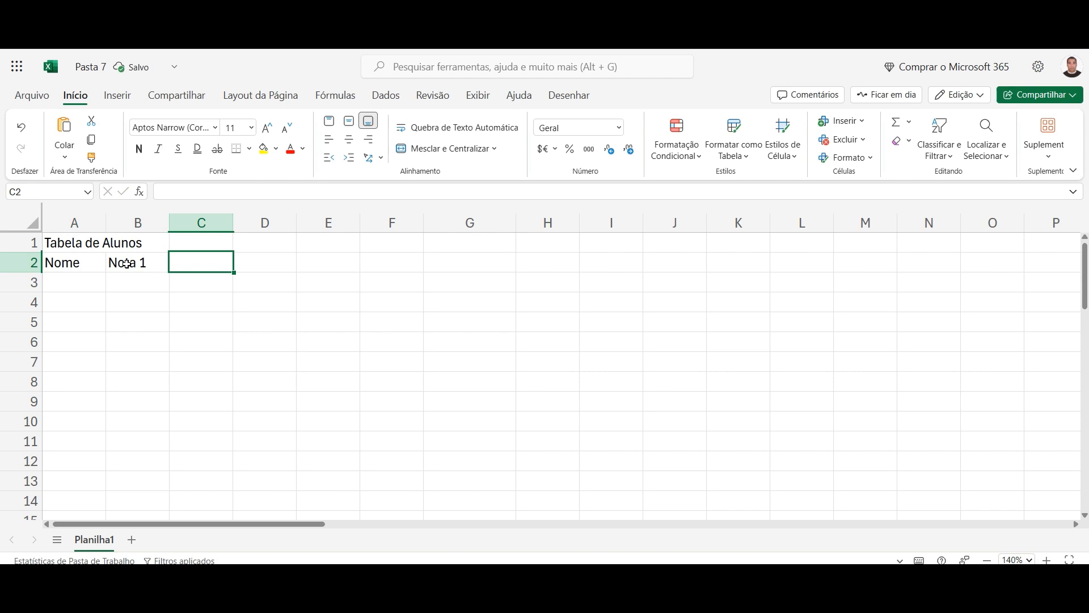
pyautogui.write('Nota 2')
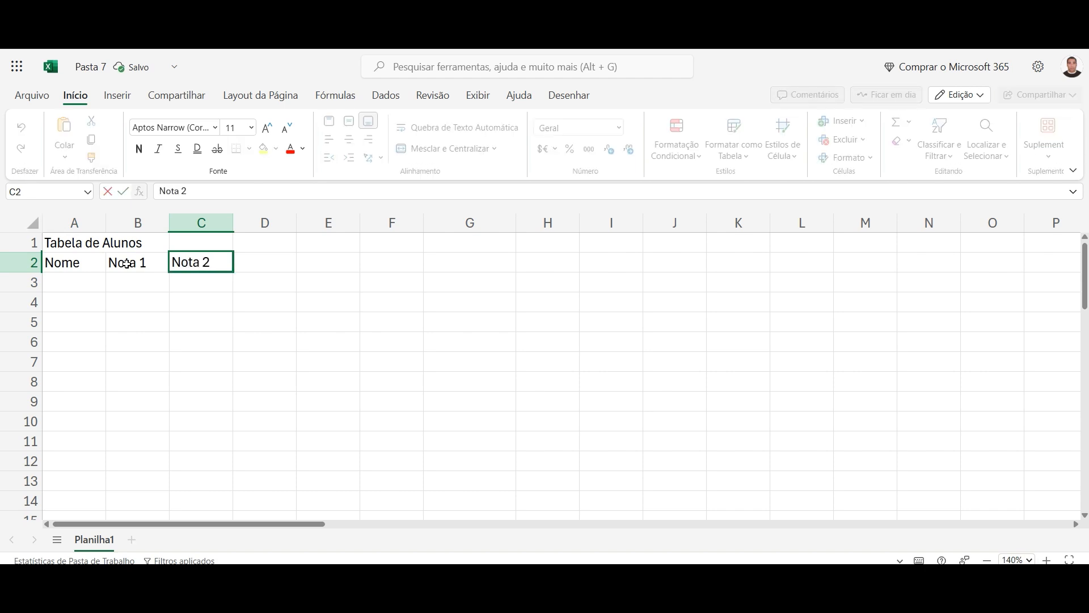
pyautogui.press('Tab')
pyautogui.write('Nota 3')
pyautogui.press('Tab')
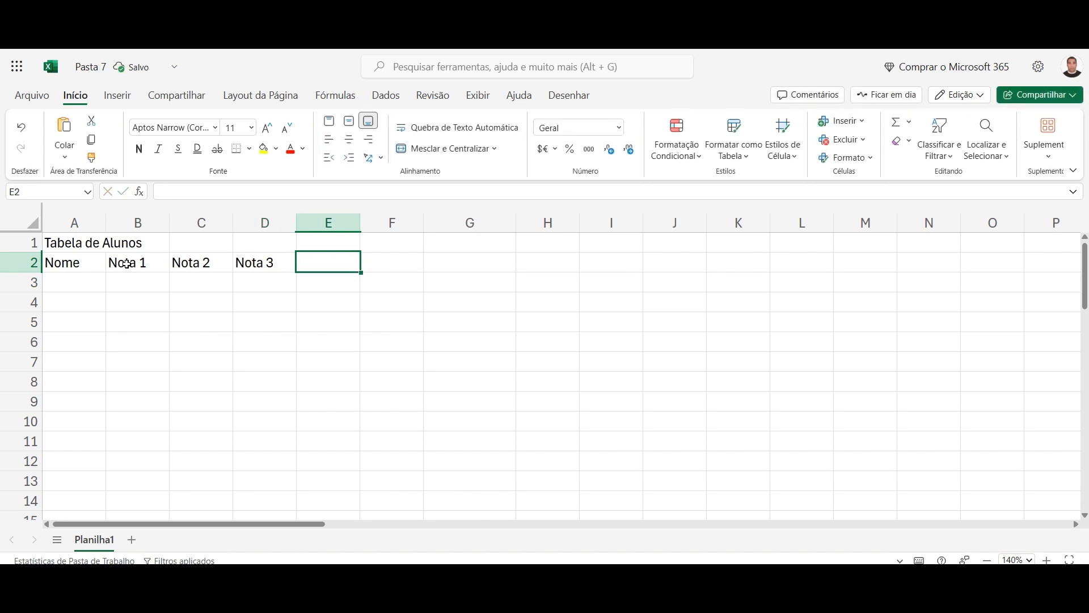
pyautogui.write('Nota 4')
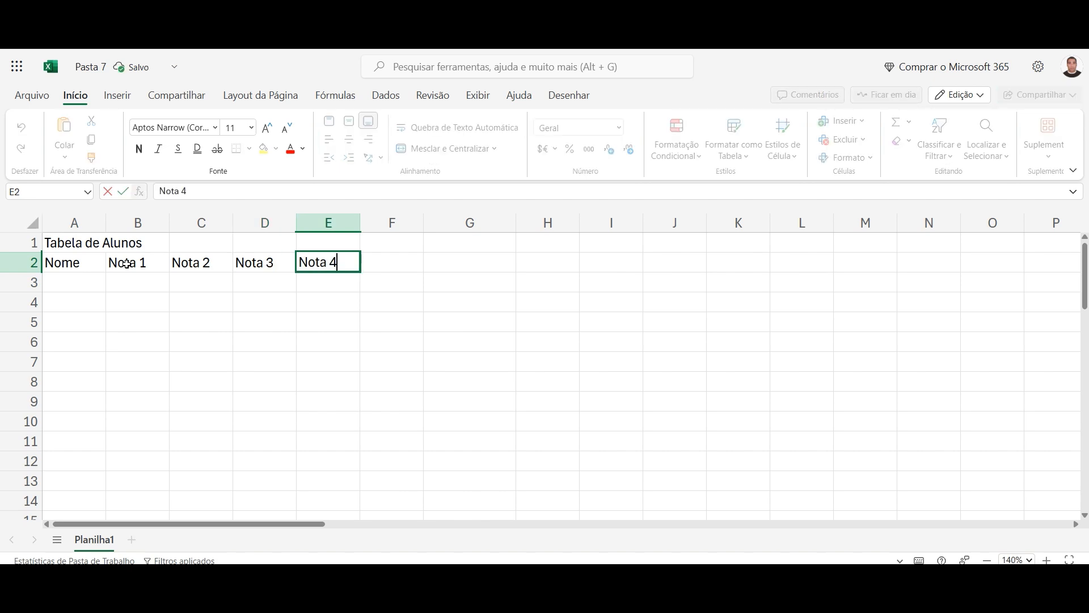
# Step: Add the headers "Média" in cell F2 and "Sitauação" in cell G2
pyautogui.click(399, 261)
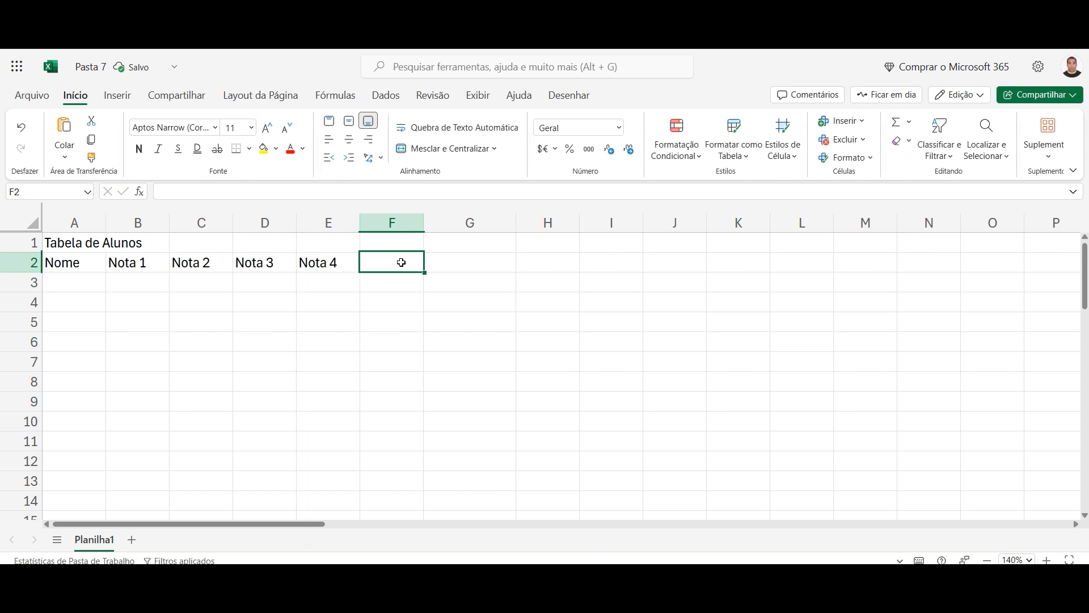
pyautogui.write('Média')
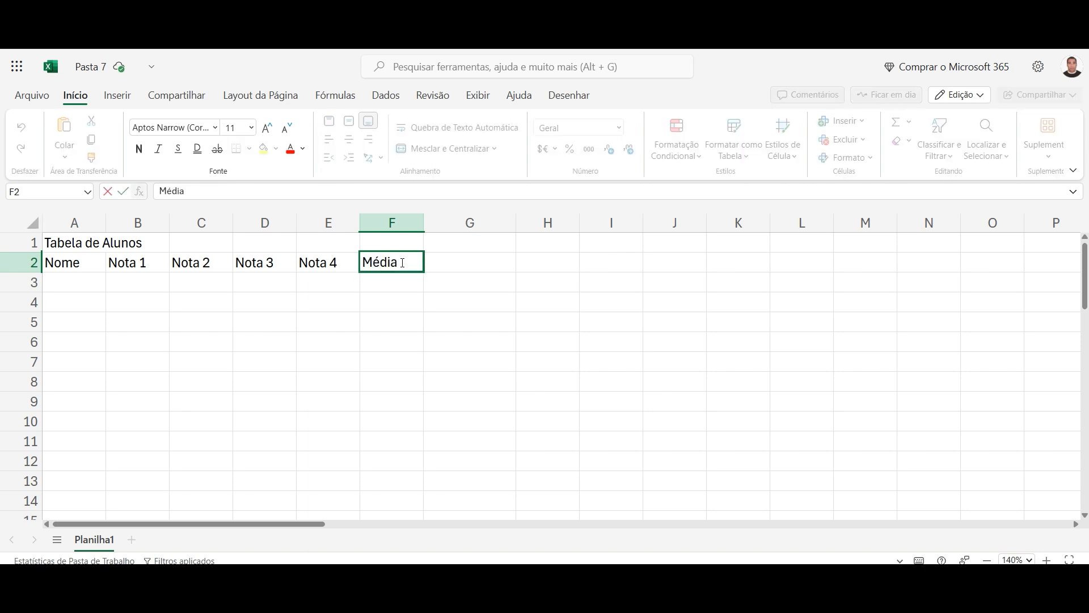
pyautogui.click(460, 264)
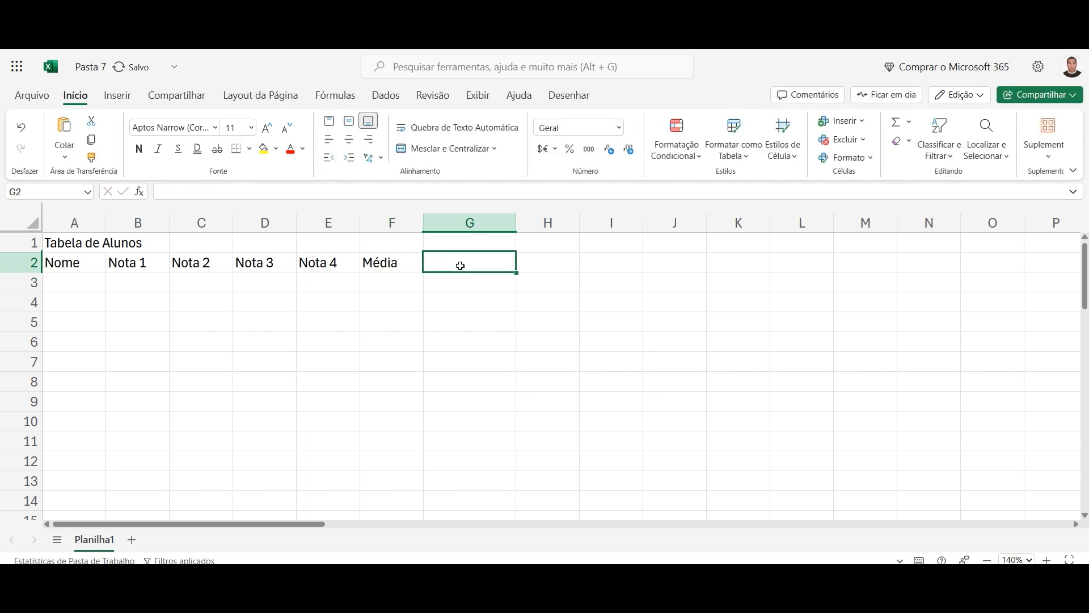
pyautogui.write('S')
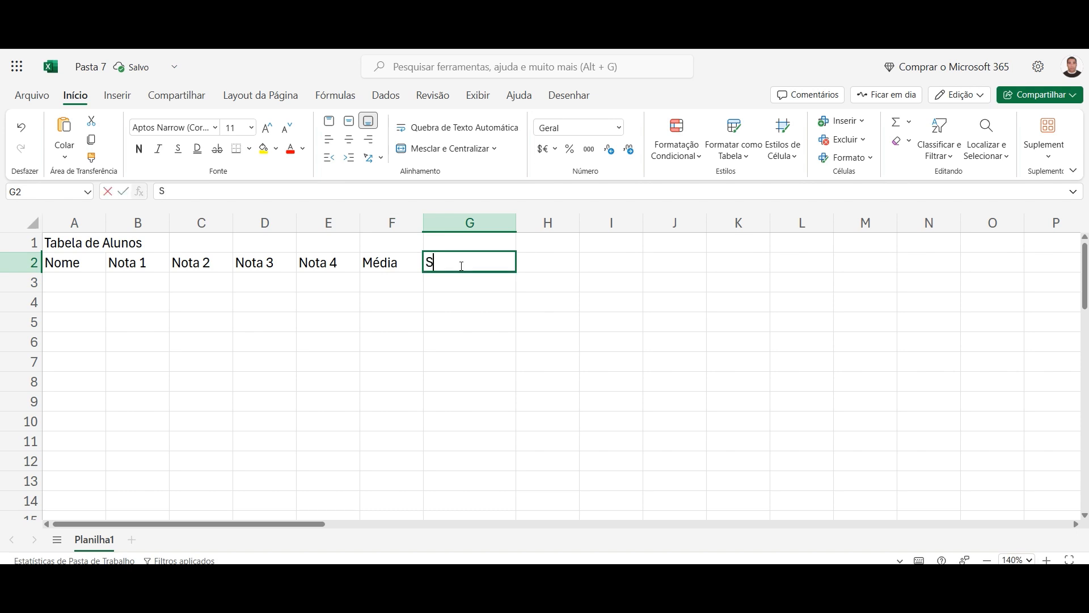
pyautogui.write('itauação')
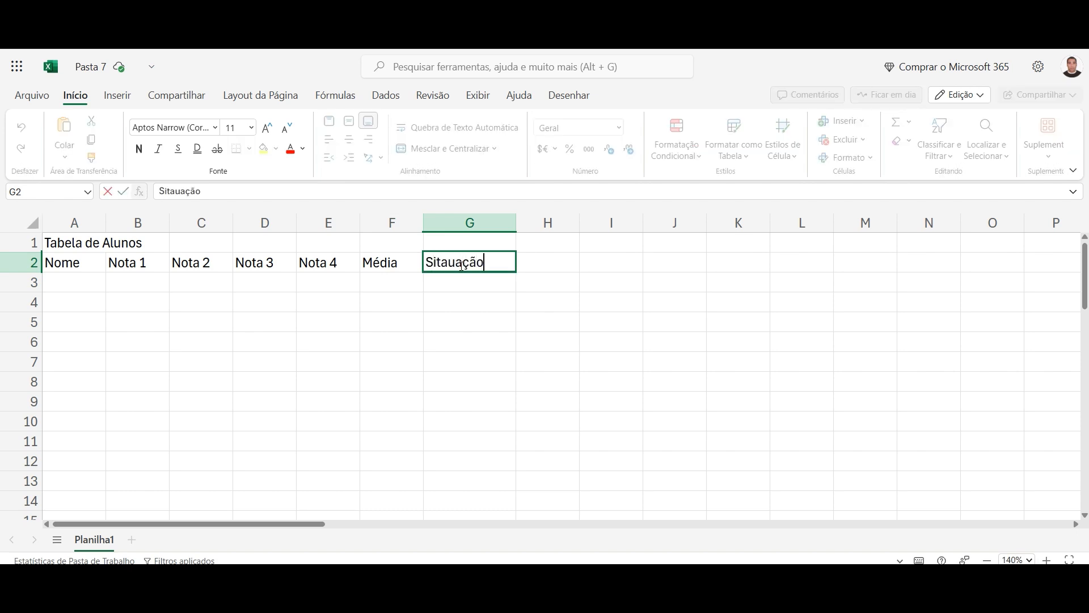
# Step: Fill the Nome column with the student labels A, B, C, D, E and F in cells A3 to A8
pyautogui.click(68, 283)
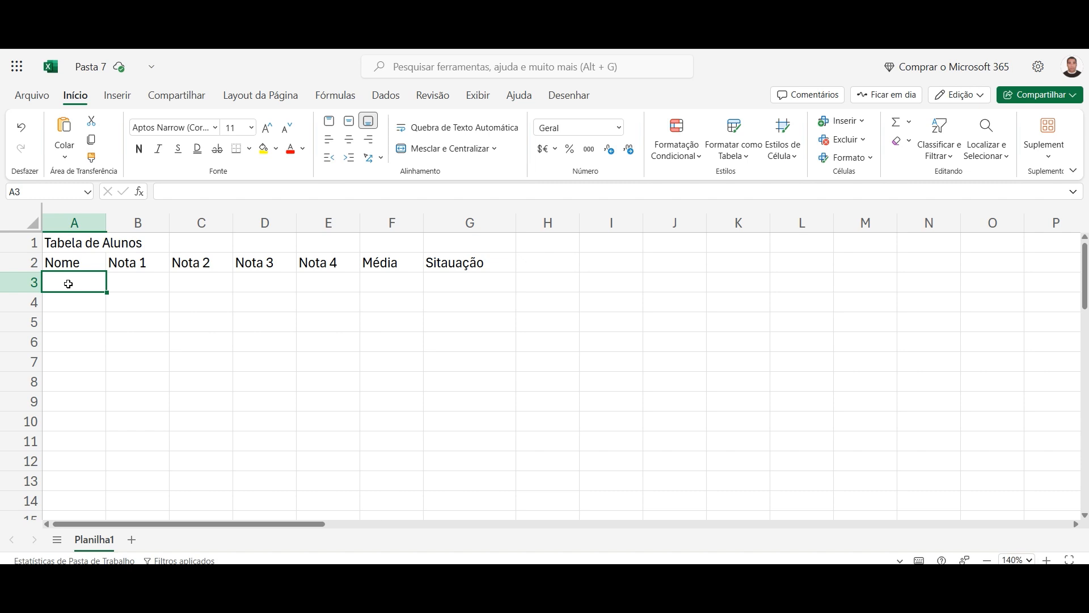
pyautogui.write('A')
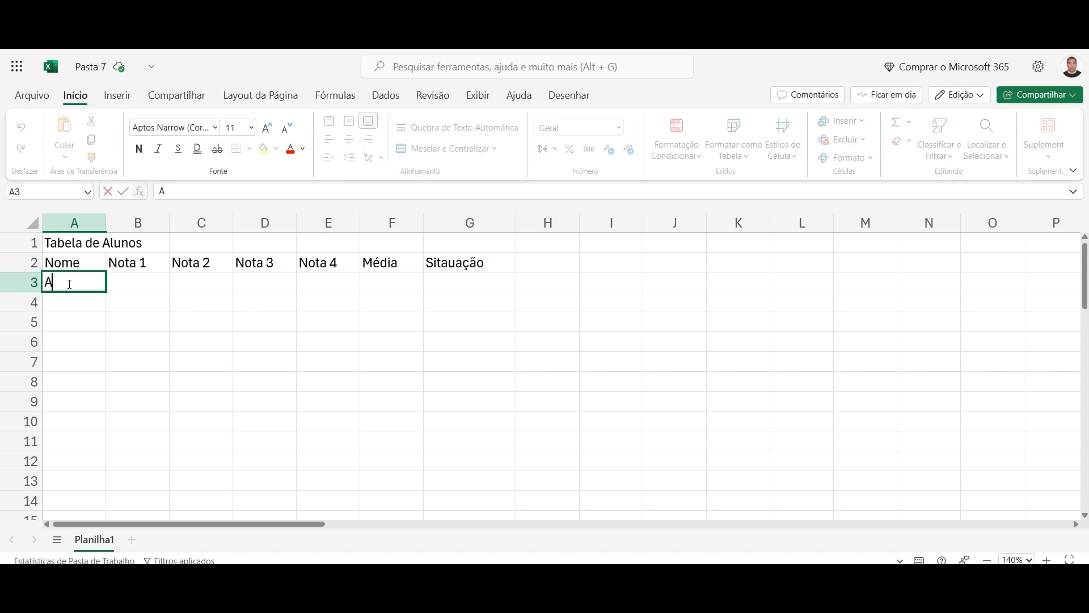
pyautogui.press('Return')
pyautogui.write('B')
pyautogui.press('Return')
pyautogui.write('C')
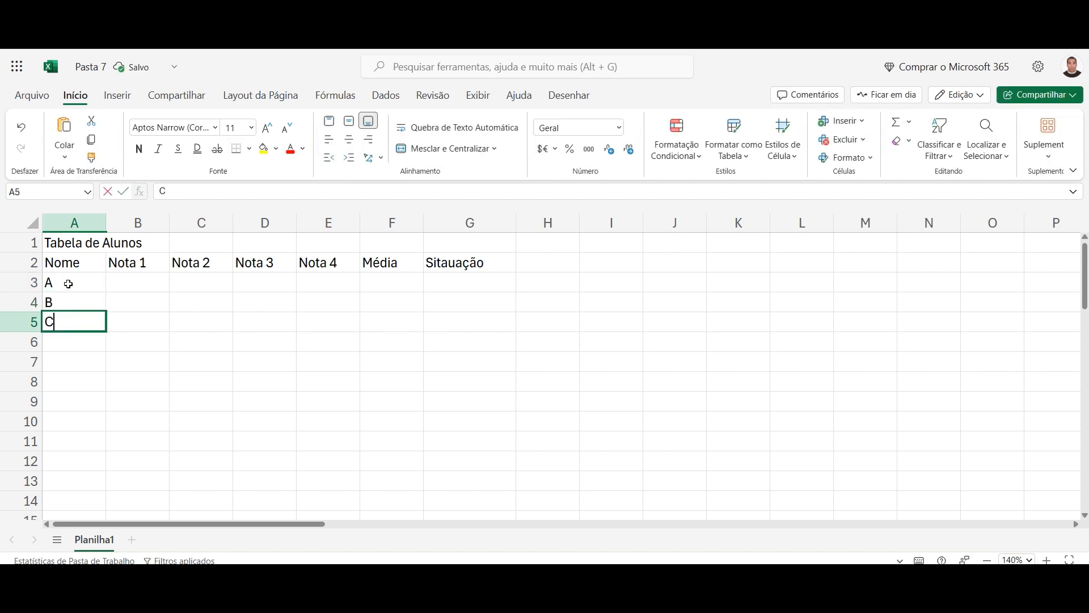
pyautogui.press('Return')
pyautogui.write('D')
pyautogui.press('Return')
pyautogui.write('E')
pyautogui.press('Return')
pyautogui.write('F')
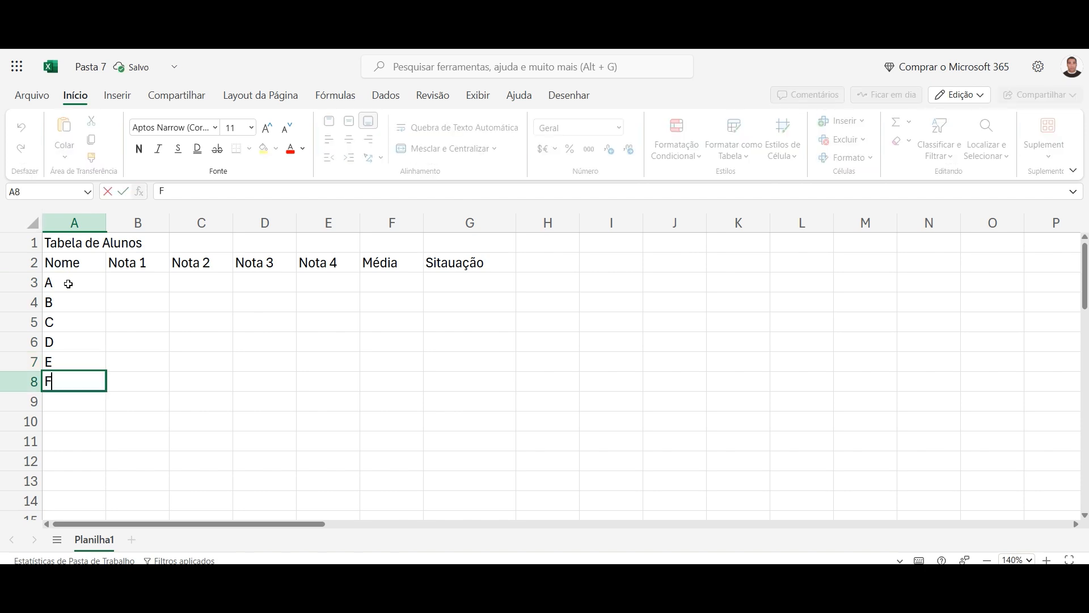
# Step: Enter student A's four grades 4, 5, 9 and 4 in cells B3 to E3
pyautogui.click(146, 285)
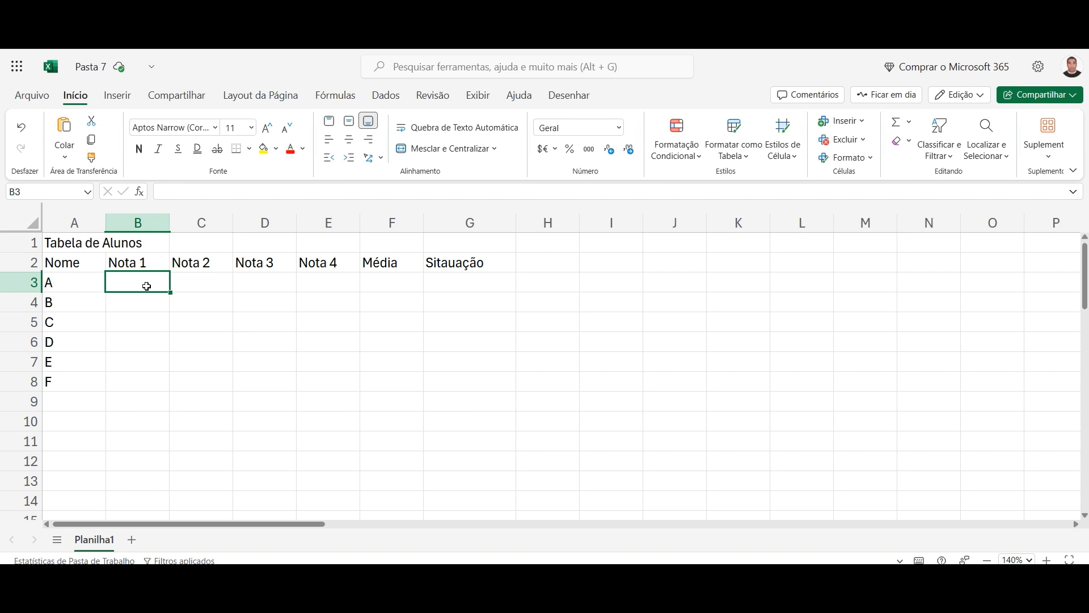
pyautogui.write('4')
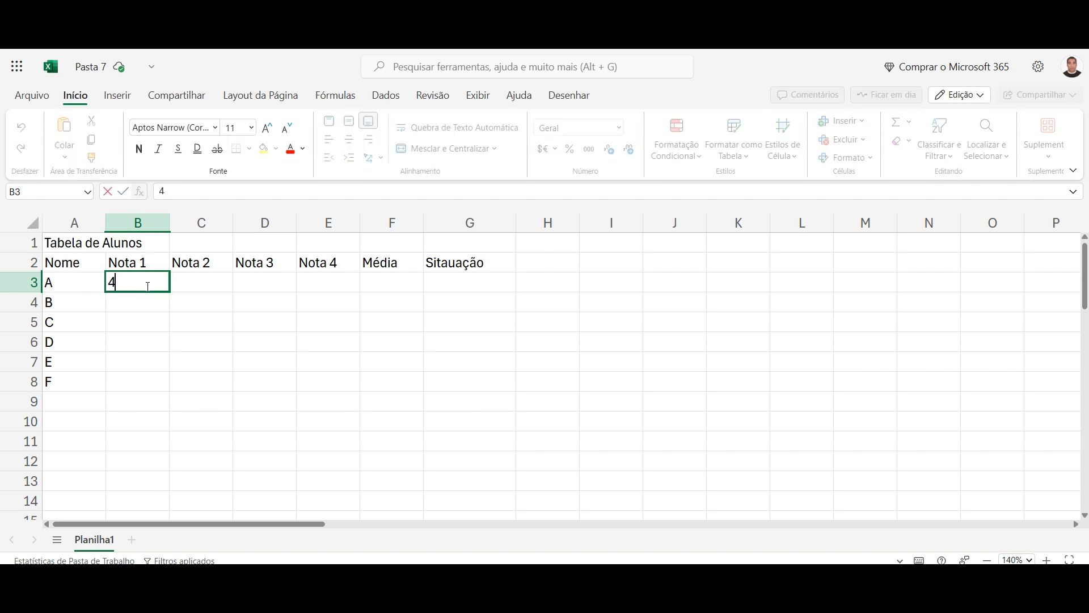
pyautogui.press('Tab')
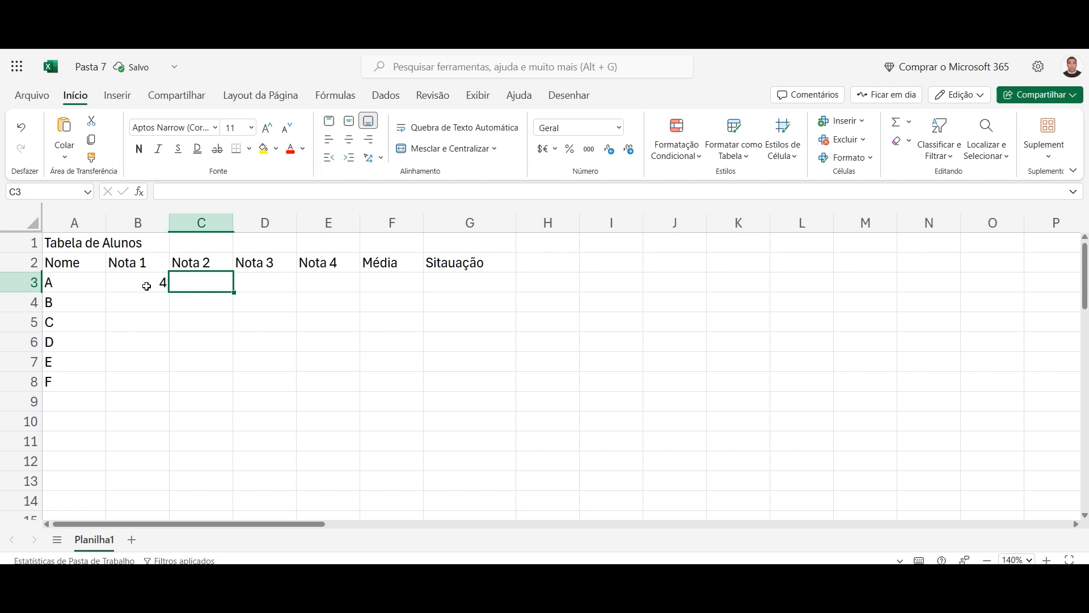
pyautogui.write('5')
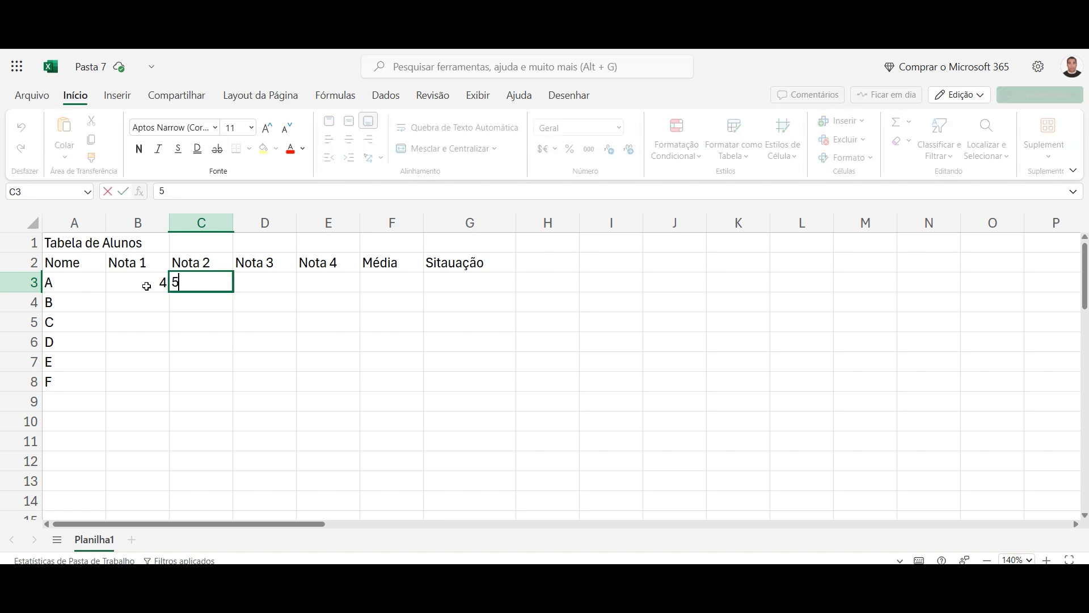
pyautogui.press('Tab')
pyautogui.write('9')
pyautogui.press('Tab')
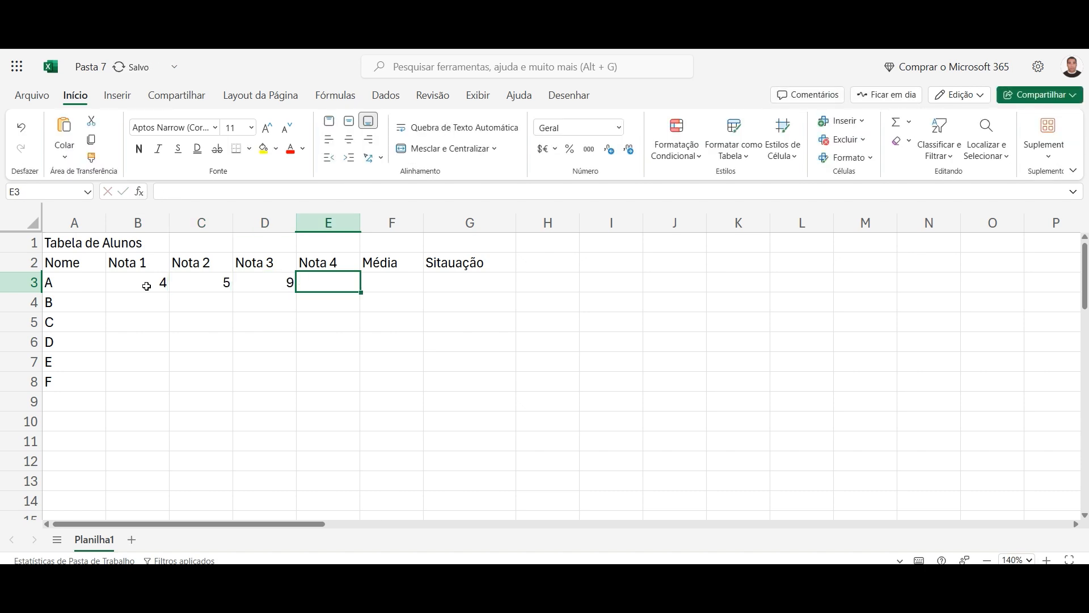
pyautogui.write('4')
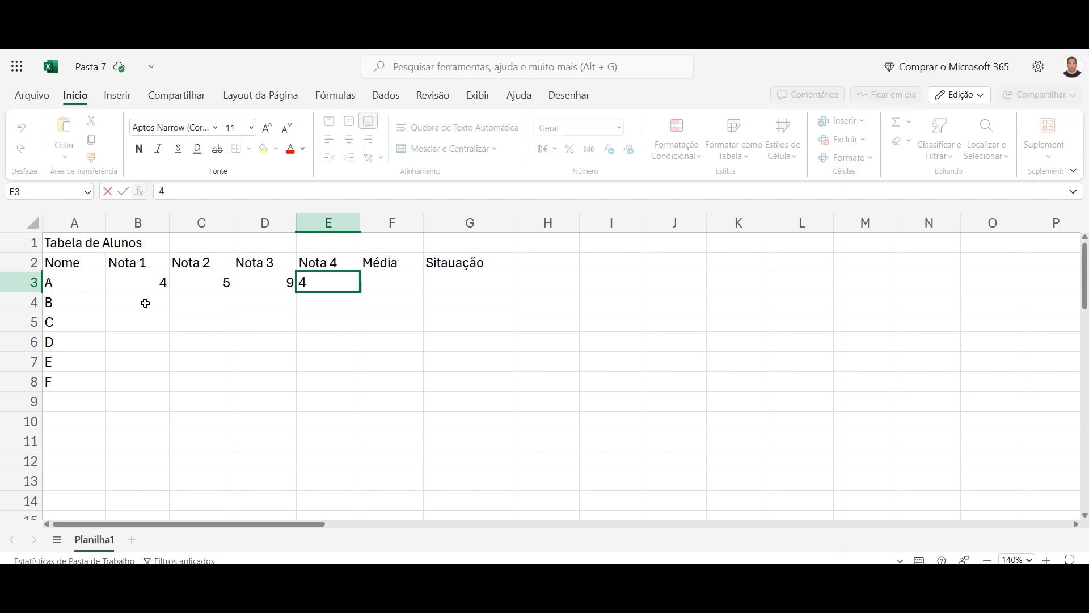
# Step: Enter student B's four grades 6, 8, 6 and 7 in cells B4 to E4
pyautogui.click(145, 303)
pyautogui.write('6')
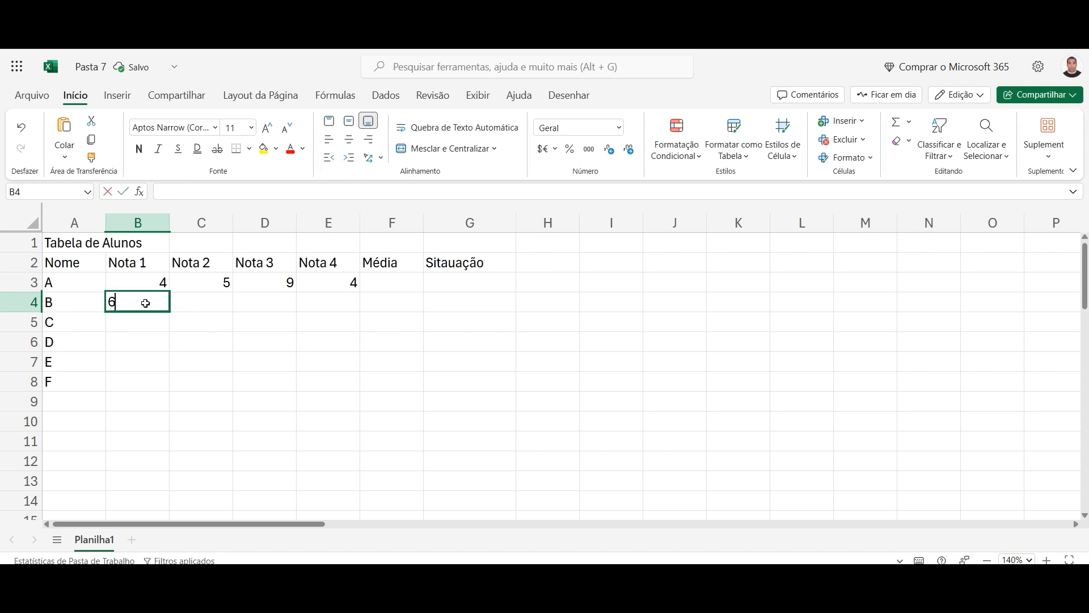
pyautogui.press('Tab')
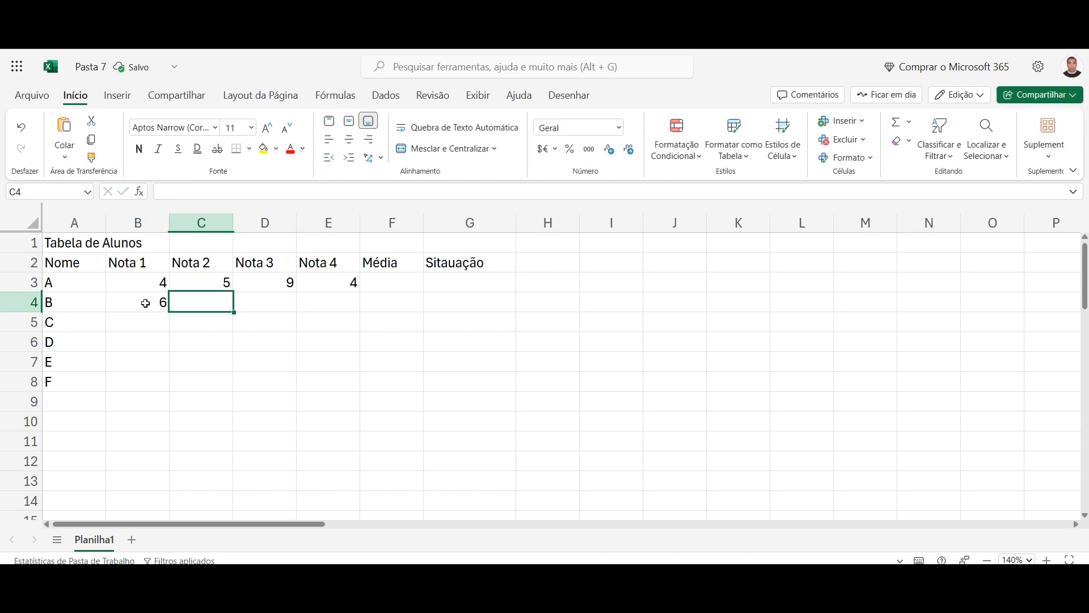
pyautogui.write('8')
pyautogui.press('Tab')
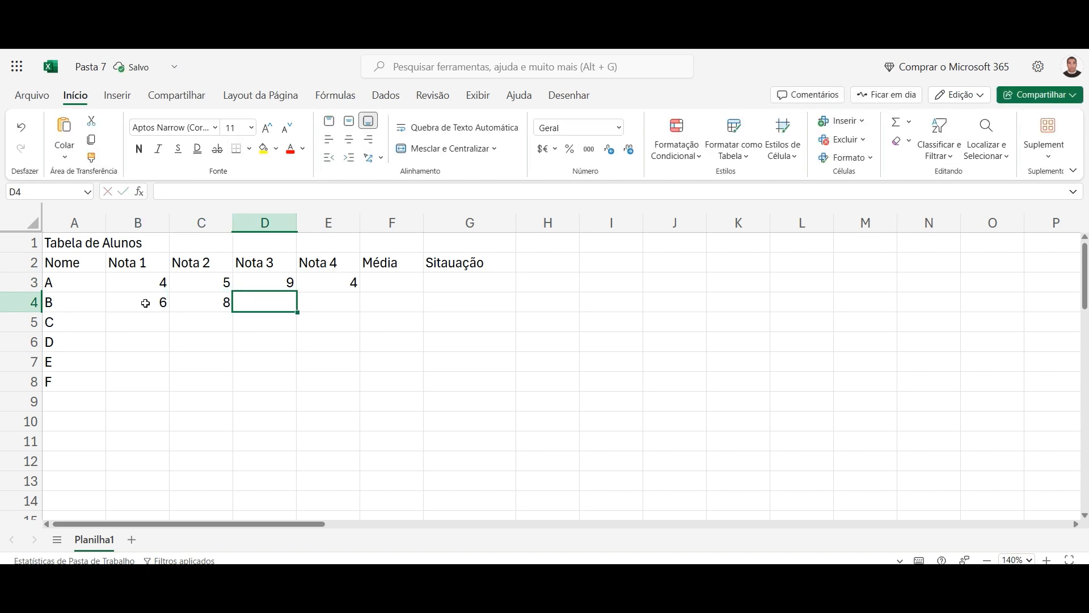
pyautogui.write('6')
pyautogui.press('Tab')
pyautogui.write('7')
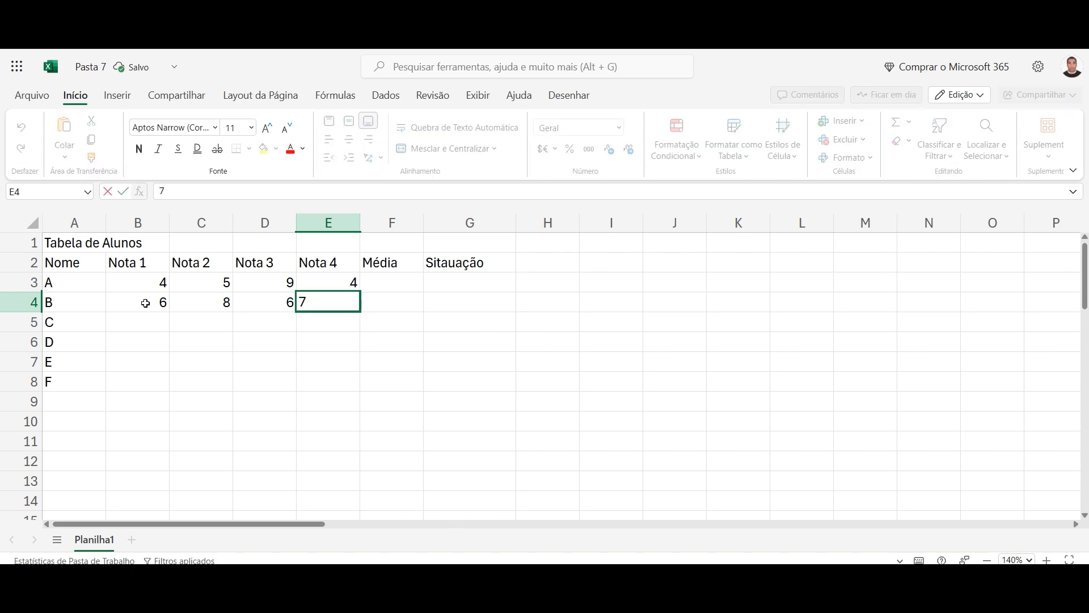
pyautogui.press('Tab')
# Step: Enter student C's four grades 8, 9, 6 and 4 in cells B5 to E5
pyautogui.press('Left')
pyautogui.press('Left')
pyautogui.press('Left')
pyautogui.press('Left')
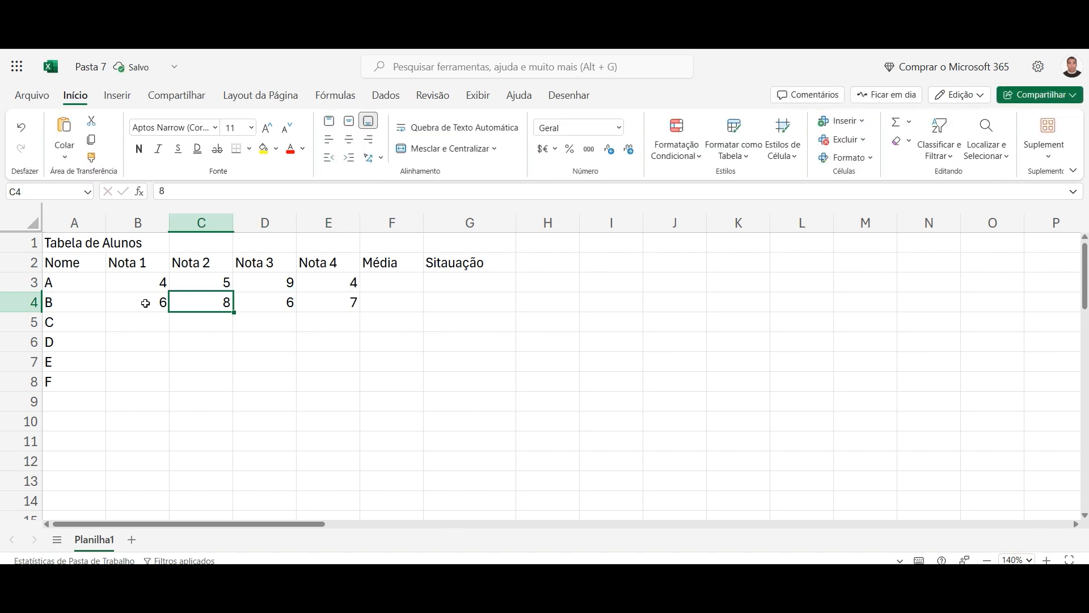
pyautogui.press('Down')
pyautogui.write('8')
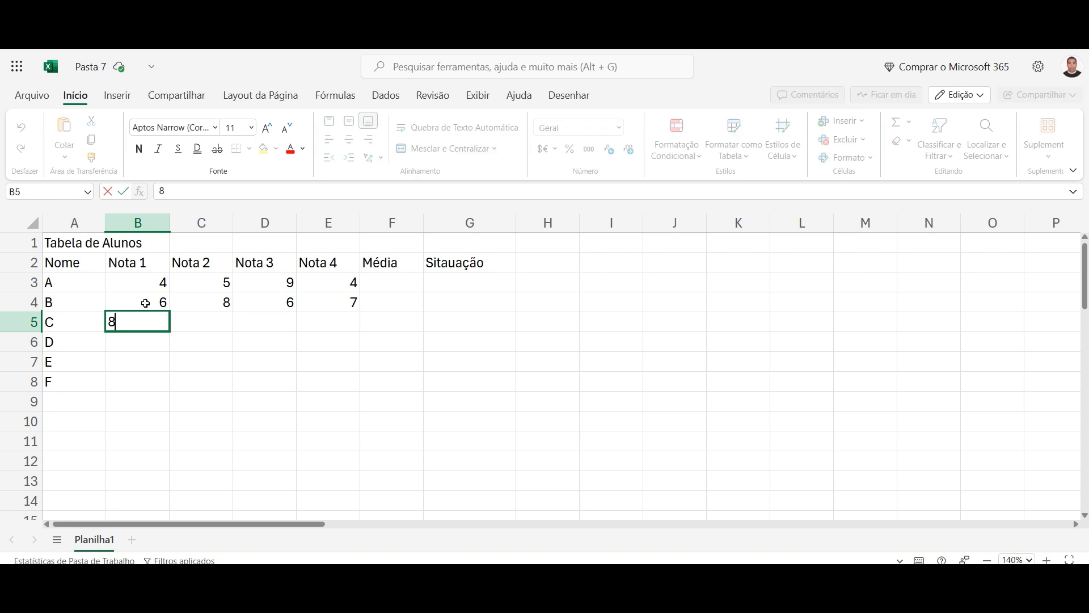
pyautogui.press('Tab')
pyautogui.write('9')
pyautogui.press('Tab')
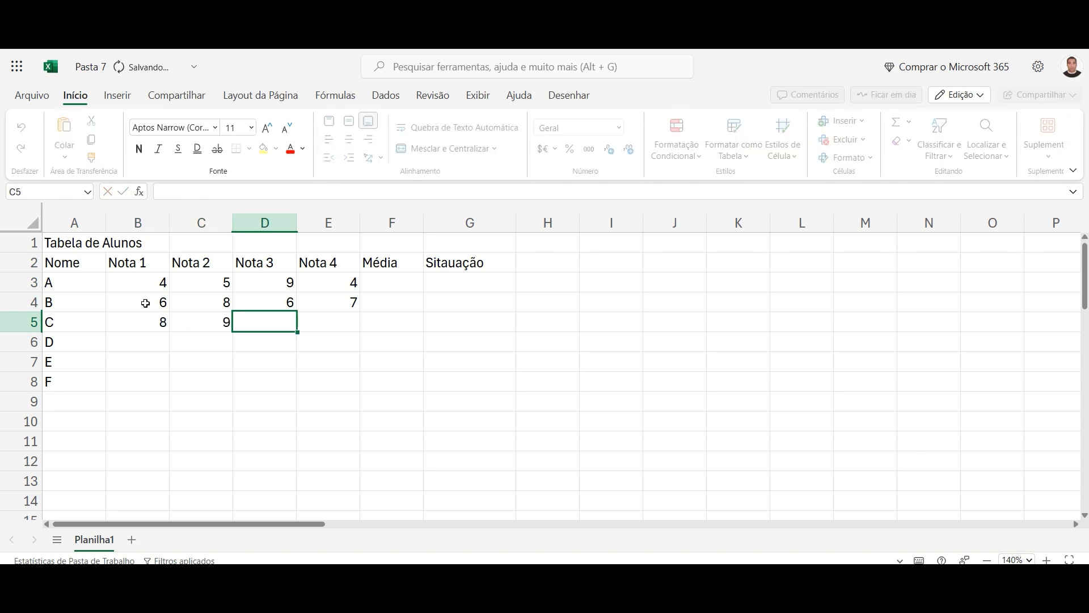
pyautogui.write('6')
pyautogui.press('Tab')
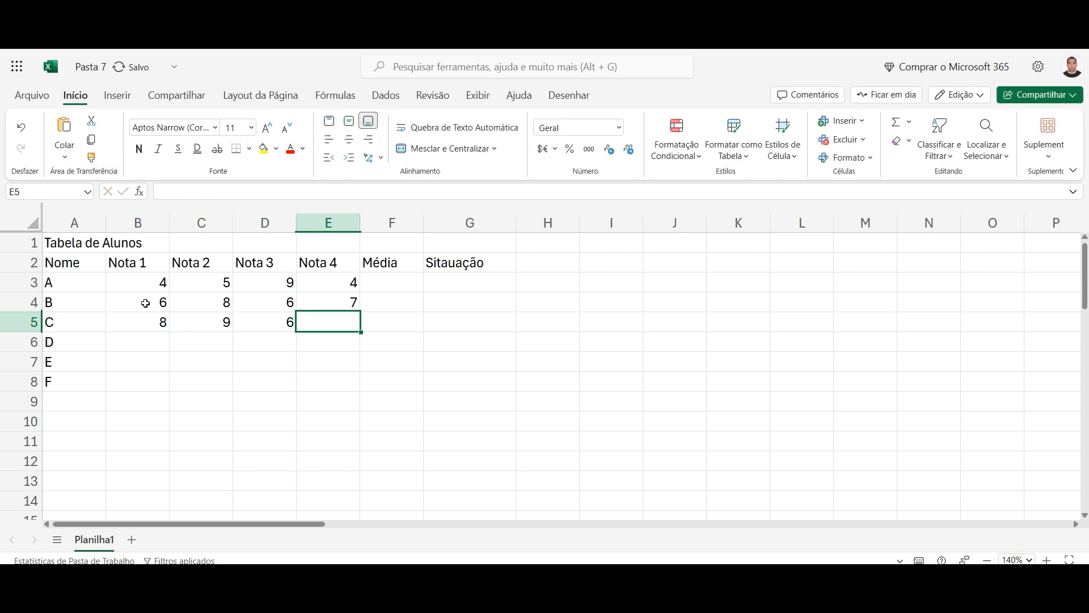
pyautogui.write('4')
pyautogui.press('Return')
# Step: Enter student D's four grades 9, 9, 10 and 8 in cells B6 to E6
pyautogui.press('Left')
pyautogui.press('Left')
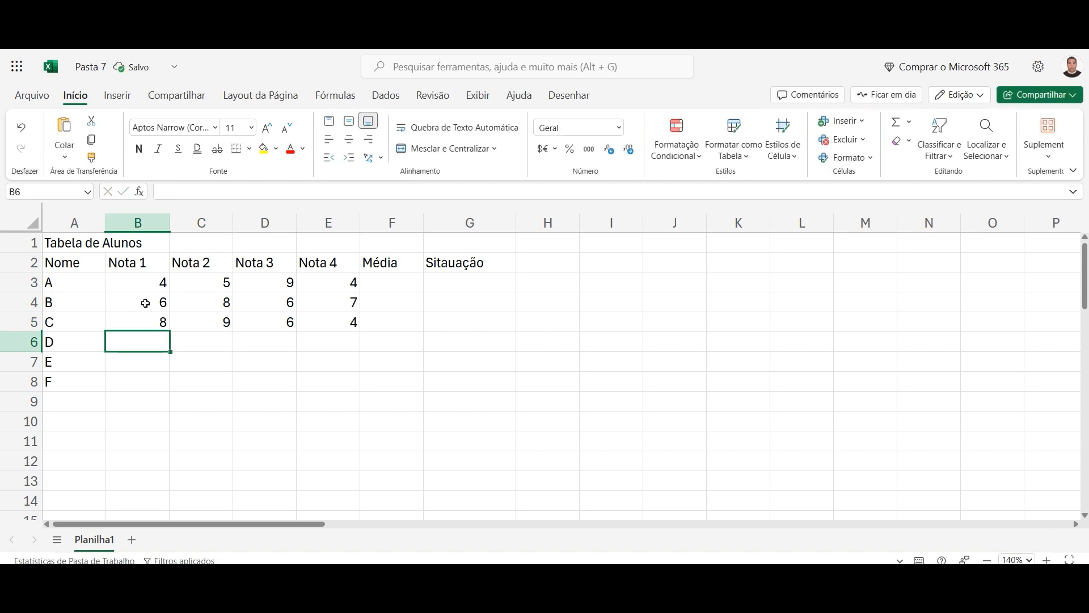
pyautogui.write('9')
pyautogui.press('Tab')
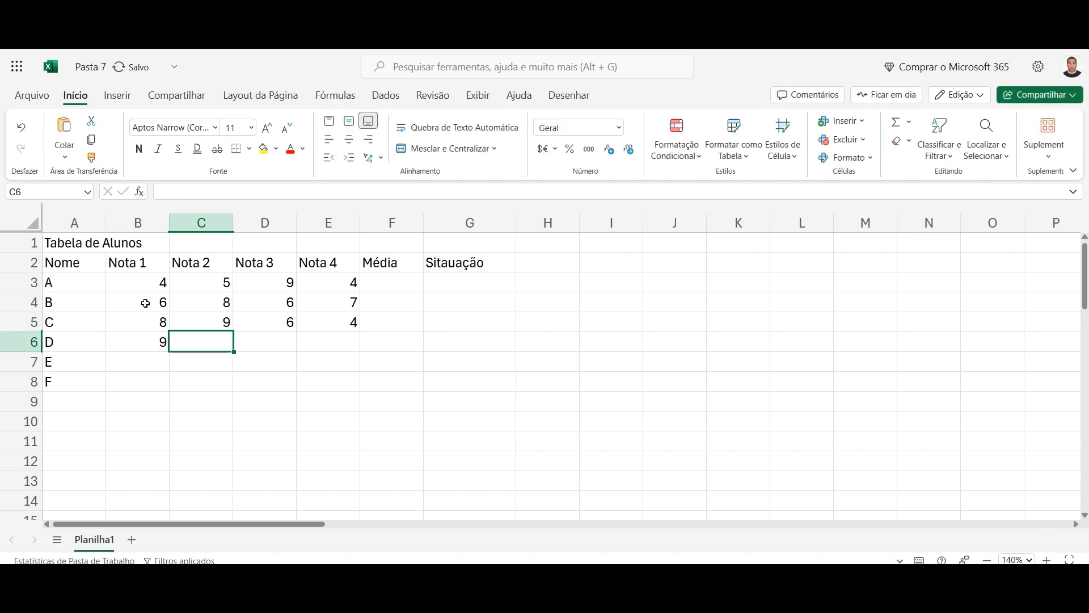
pyautogui.write('9')
pyautogui.press('Tab')
pyautogui.write('10')
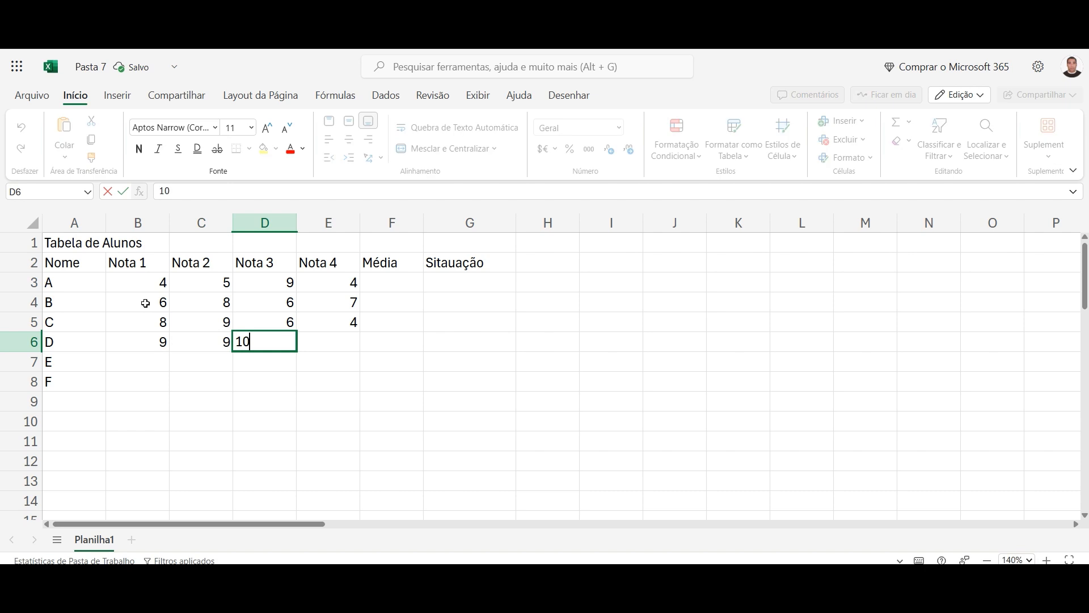
pyautogui.press('Tab')
pyautogui.write('8')
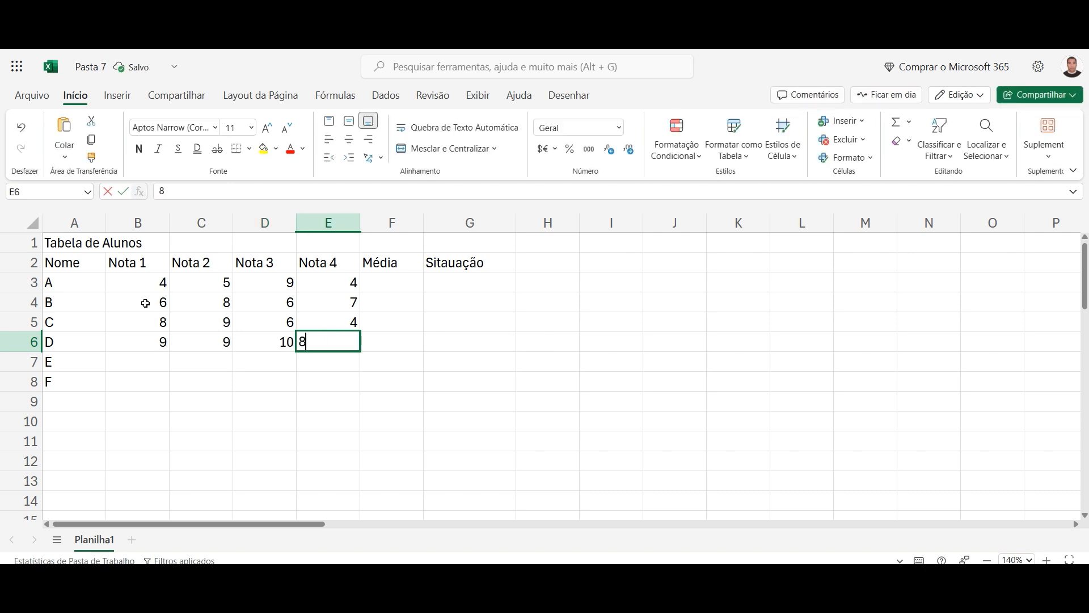
pyautogui.press('Return')
# Step: Enter student E's four grades 3, 2, 6 and 9 in cells B7 to E7
pyautogui.press('Left')
pyautogui.press('Left')
pyautogui.press('Left')
pyautogui.press('Left')
pyautogui.press('Right')
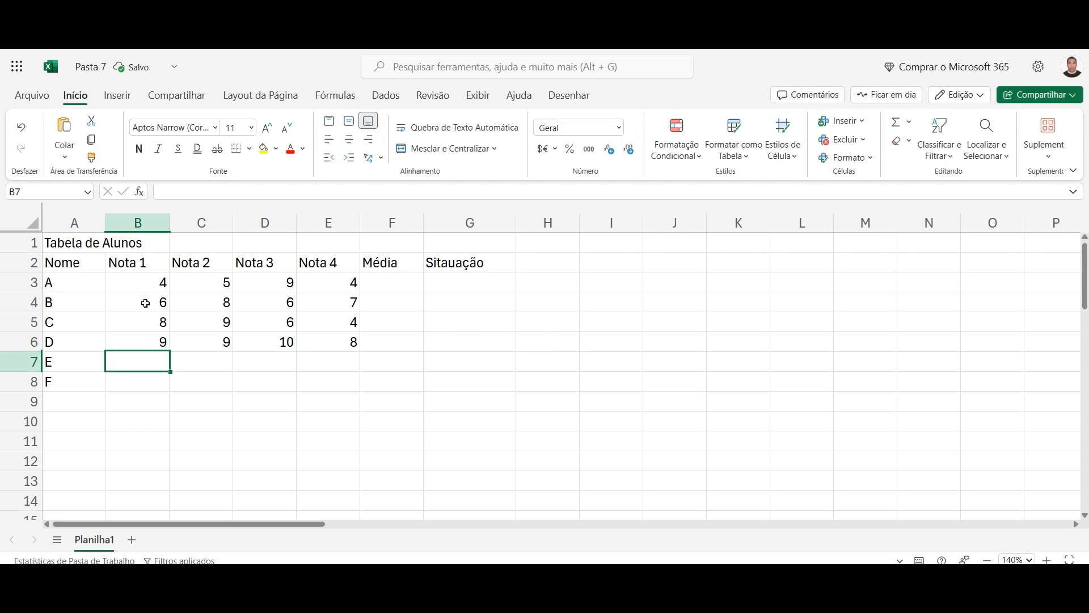
pyautogui.write('3')
pyautogui.press('Tab')
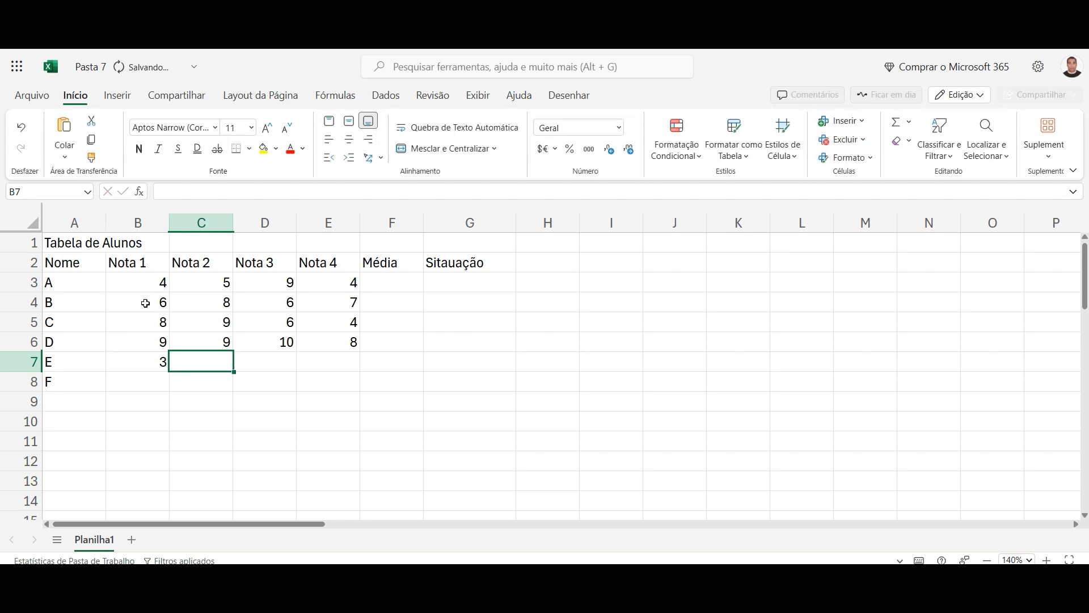
pyautogui.write('2')
pyautogui.press('Tab')
pyautogui.write('6')
pyautogui.press('Tab')
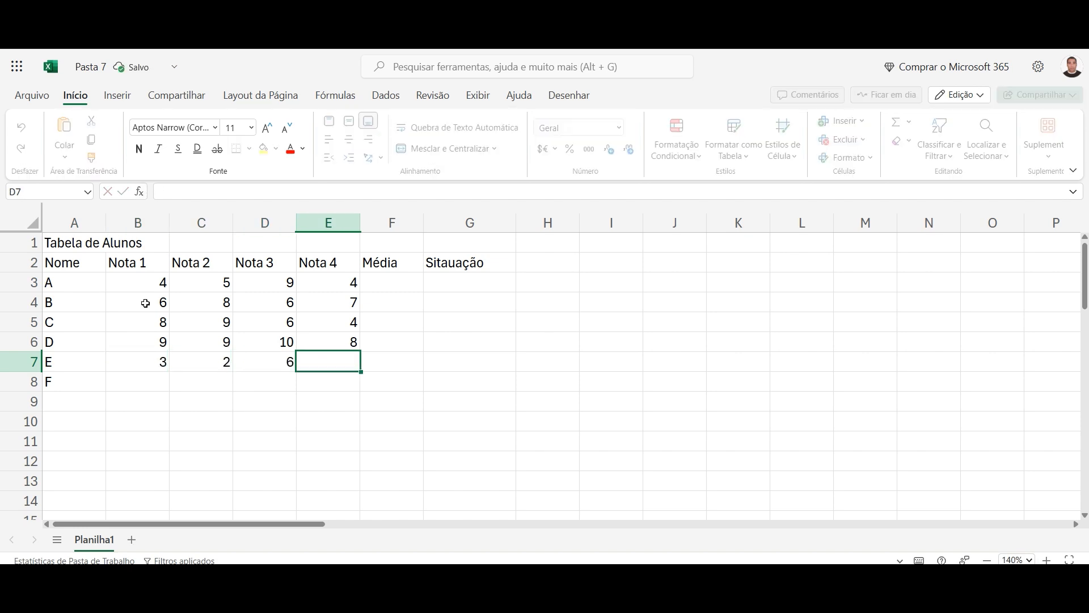
pyautogui.write('9')
pyautogui.press('Return')
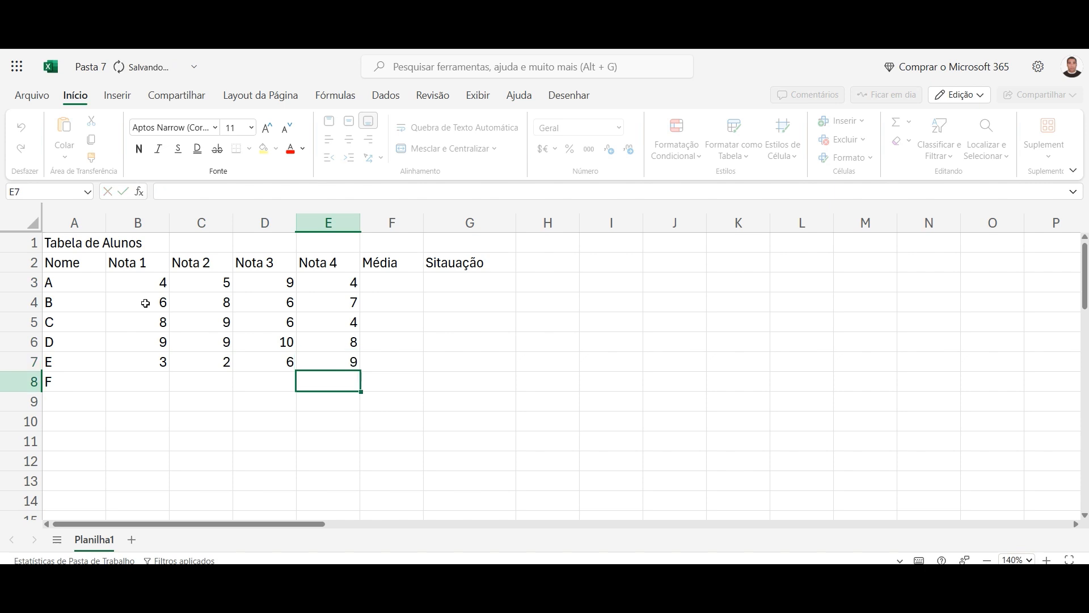
# Step: Enter student F's four grades 9, 9, 6 and 7 in cells B8 to E8
pyautogui.press('Left')
pyautogui.press('Left')
pyautogui.press('Left')
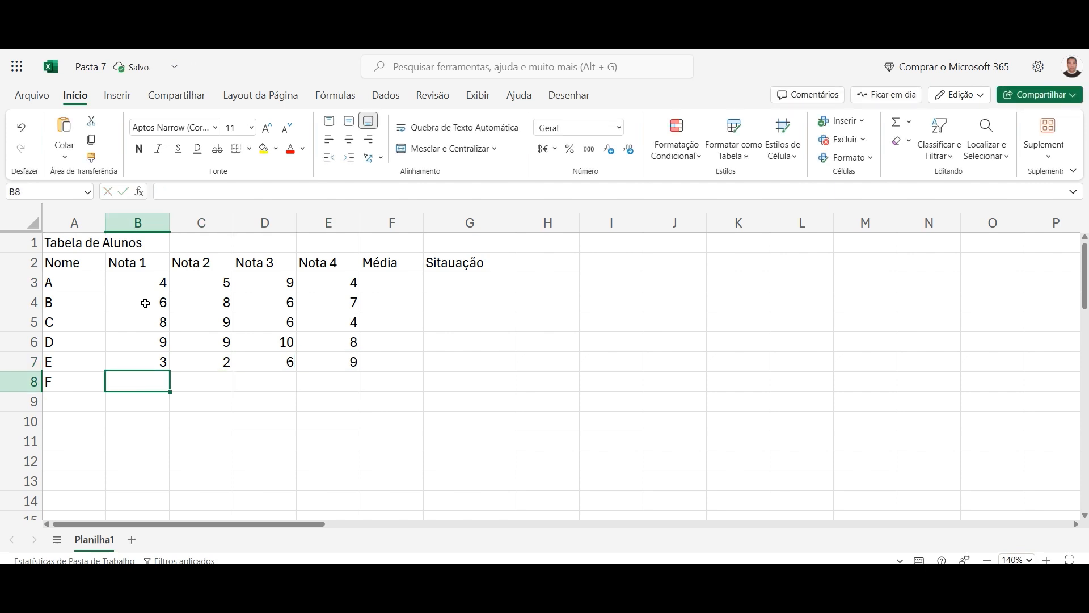
pyautogui.write('9')
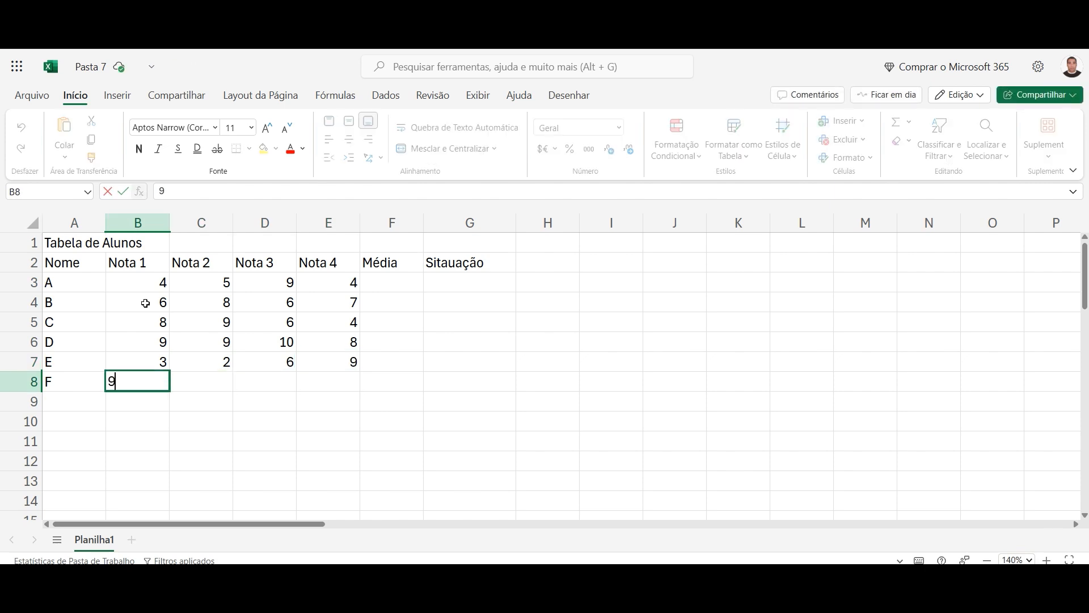
pyautogui.press('Tab')
pyautogui.write('9')
pyautogui.press('Tab')
pyautogui.write('6')
pyautogui.press('Tab')
pyautogui.write('7')
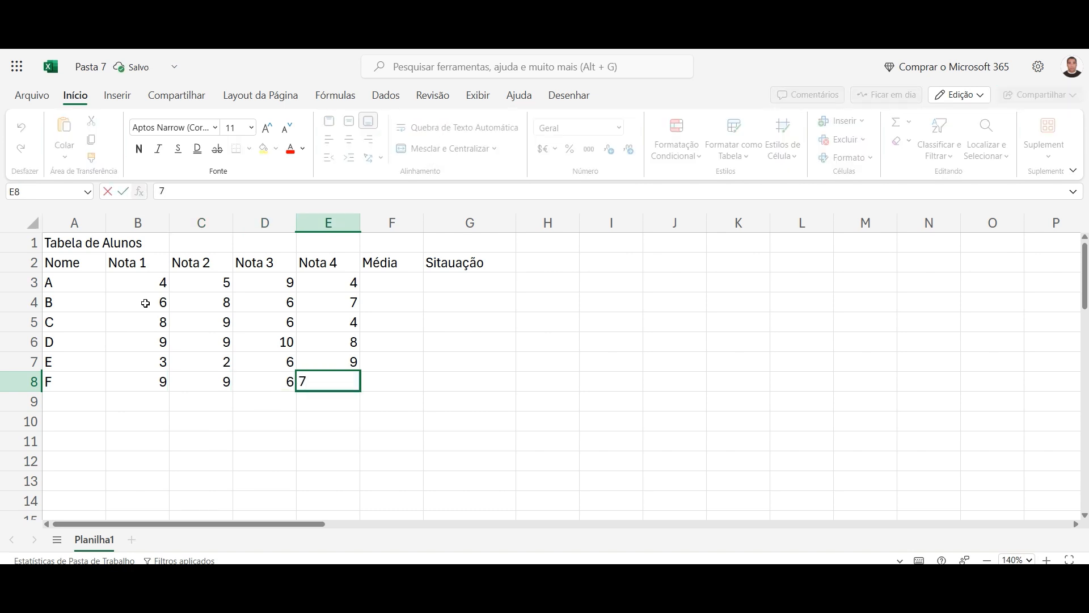
# Step: Calculate student A's average in F3 with the MÉDIA function over B3:E3 and fill the formula down to F8
pyautogui.click(391, 286)
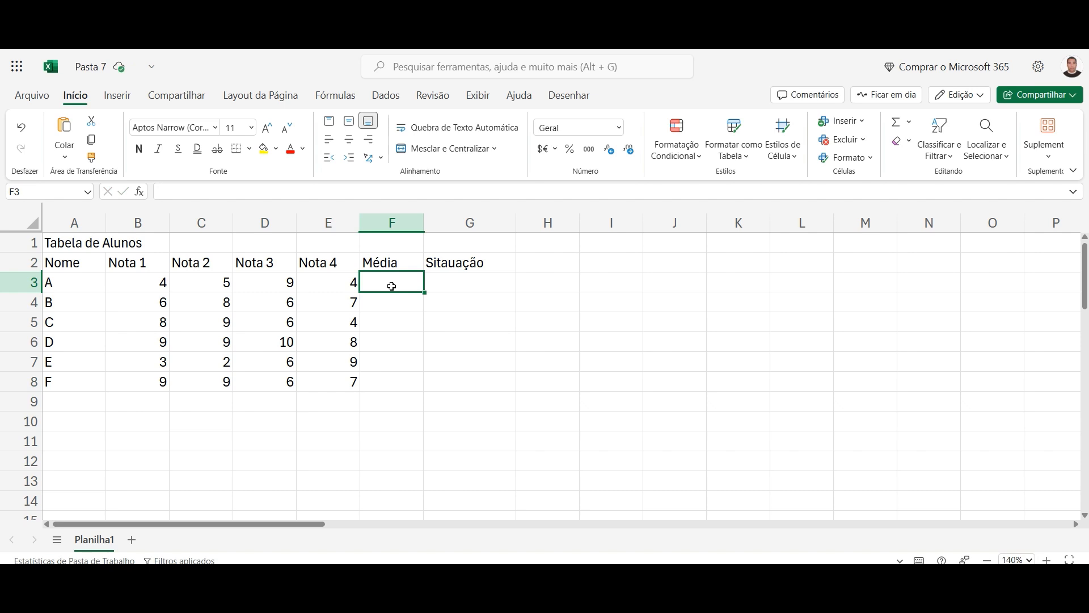
pyautogui.write('=')
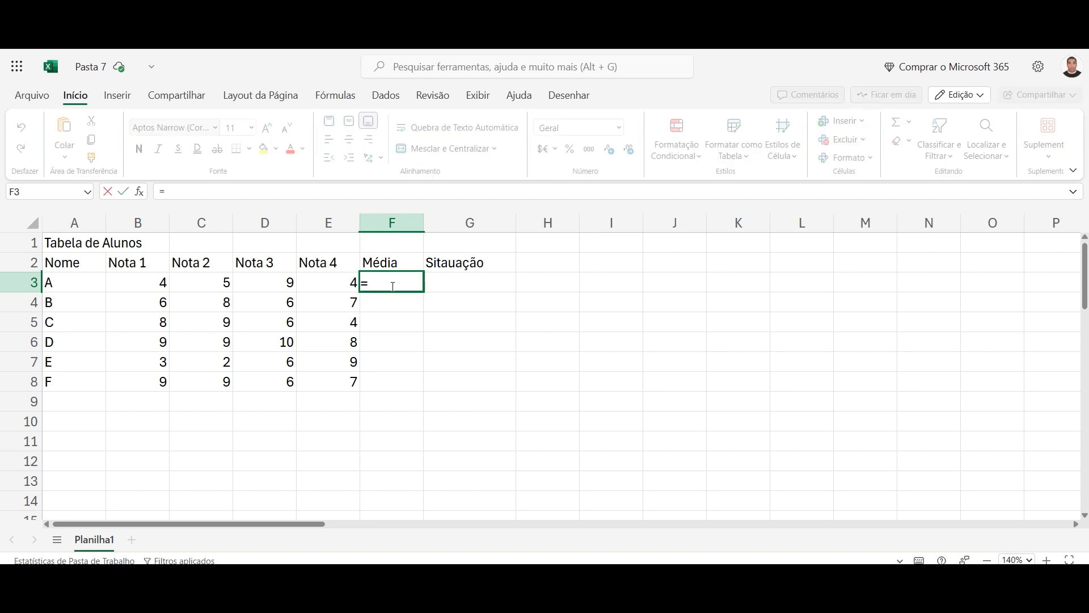
pyautogui.write('Mé')
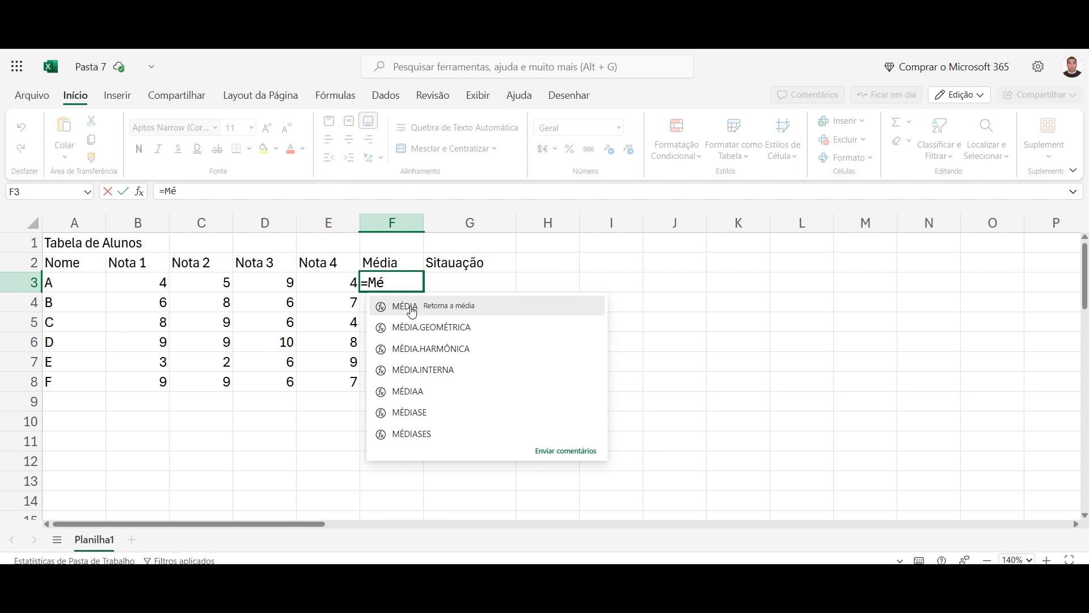
pyautogui.click(412, 312)
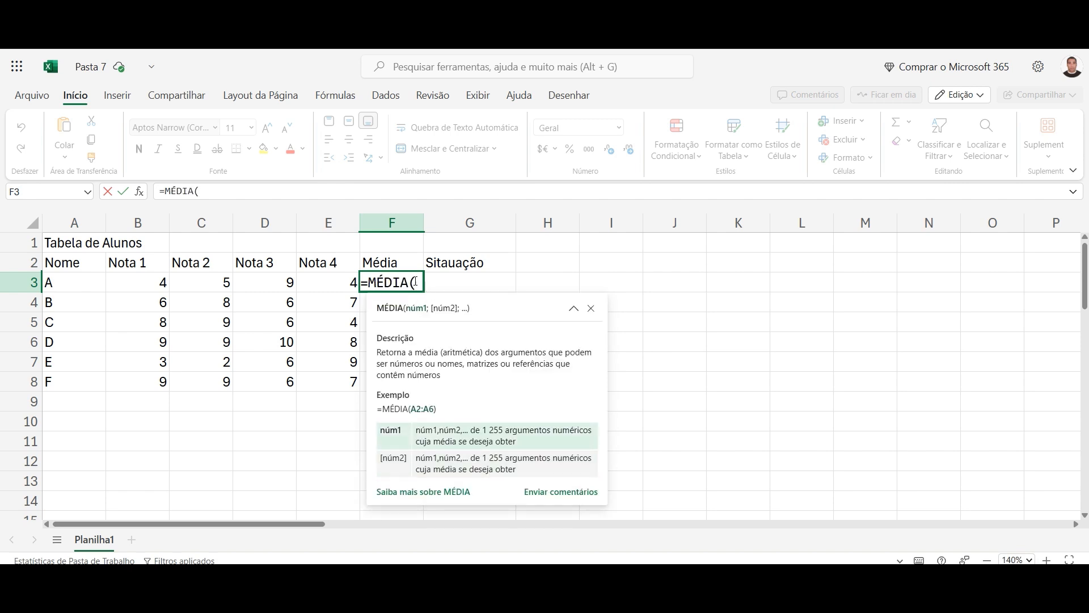
pyautogui.moveTo(151, 281); pyautogui.dragTo(340, 276)
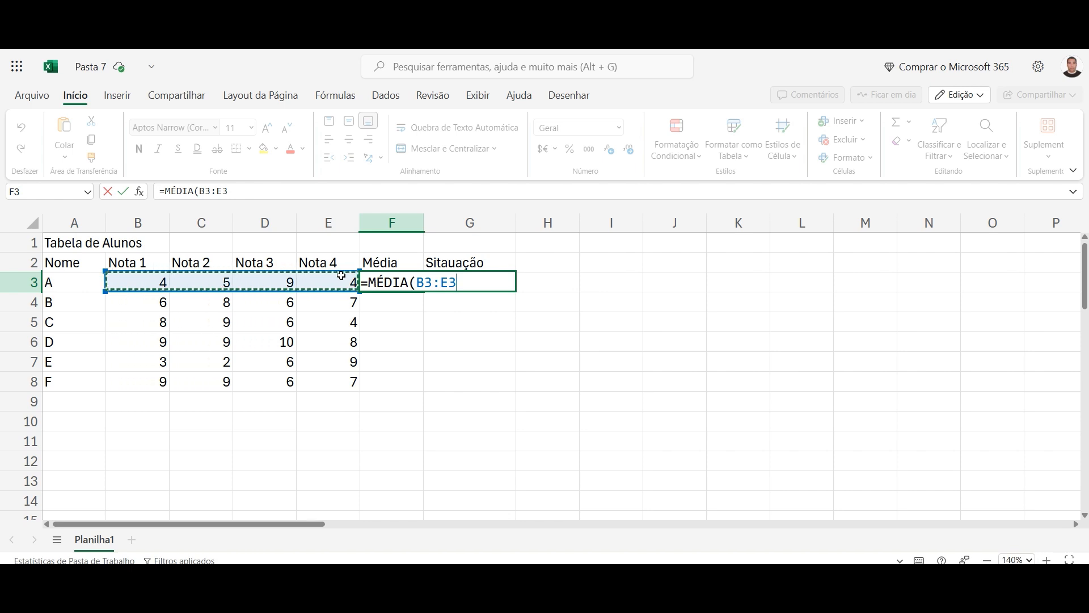
pyautogui.press('Return')
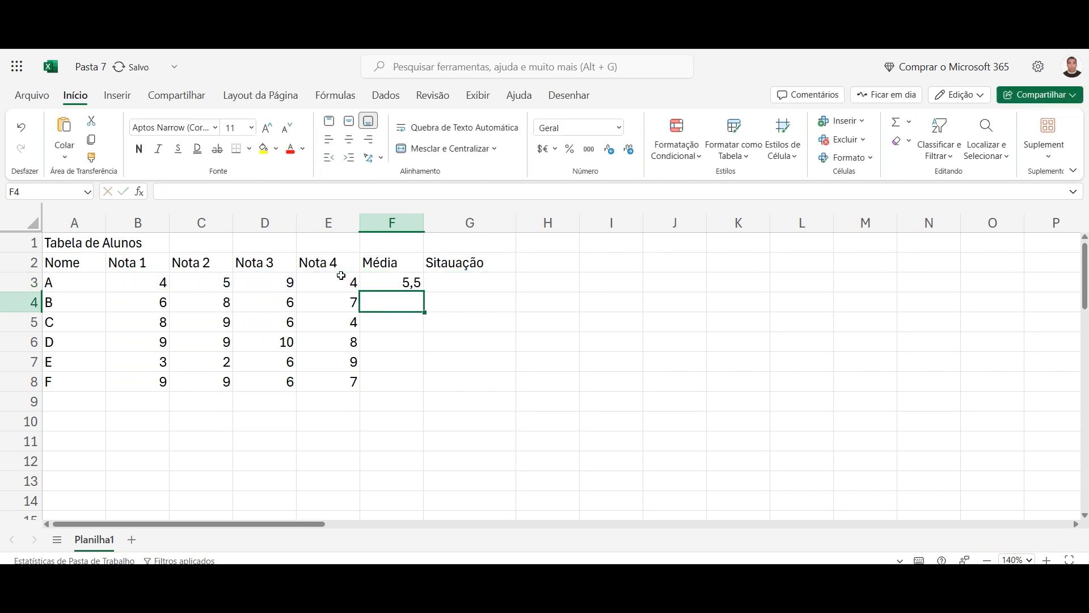
pyautogui.click(408, 283)
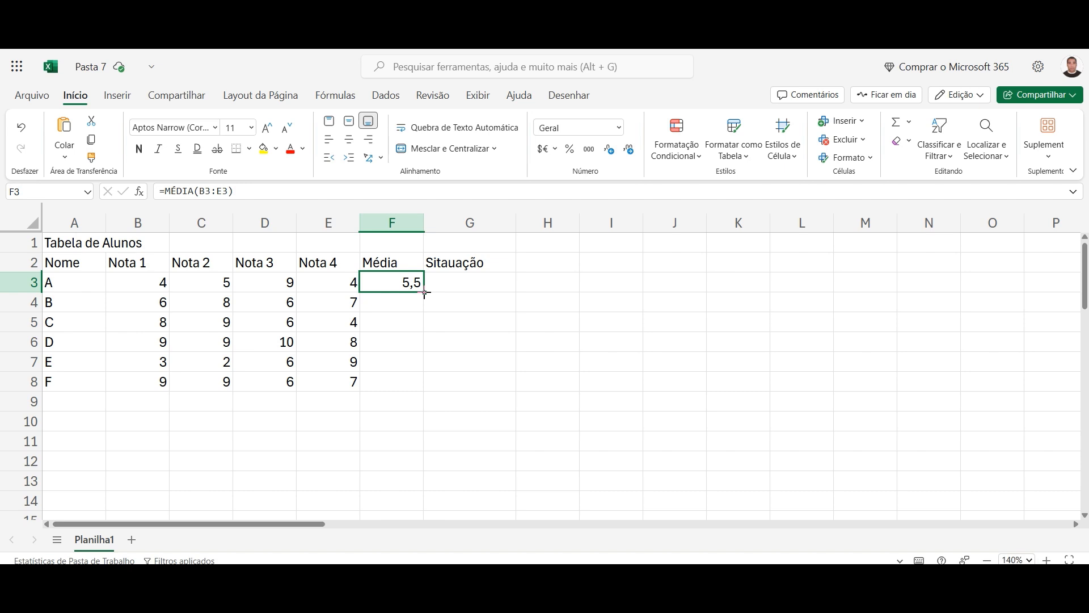
pyautogui.moveTo(425, 292); pyautogui.dragTo(419, 380)
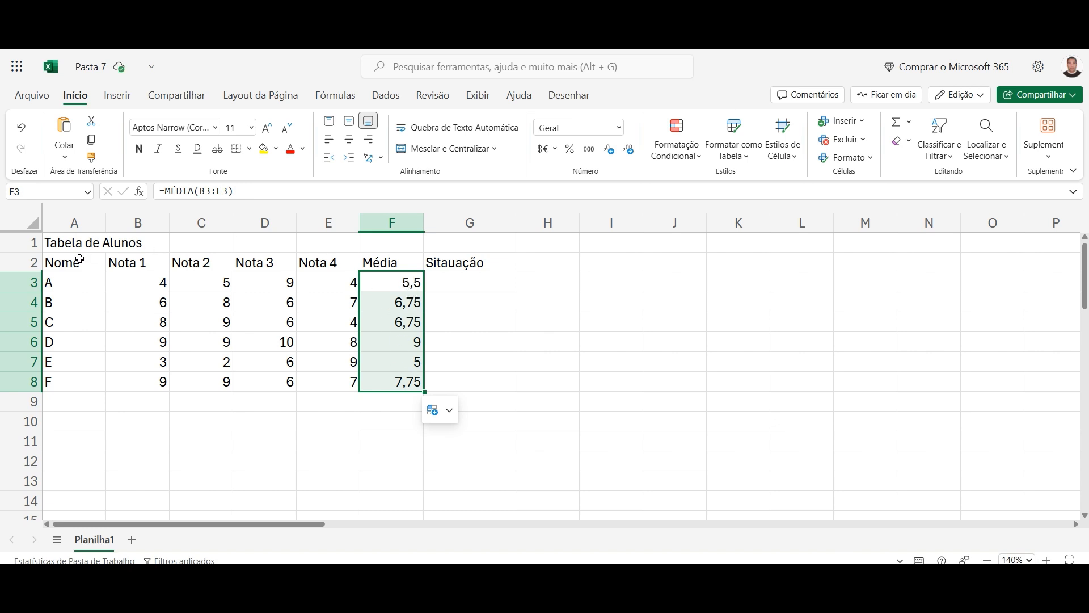
# Step: Merge and center the title across A1:G1 and center the grades and averages in B3:F8 horizontally
pyautogui.click(68, 244)
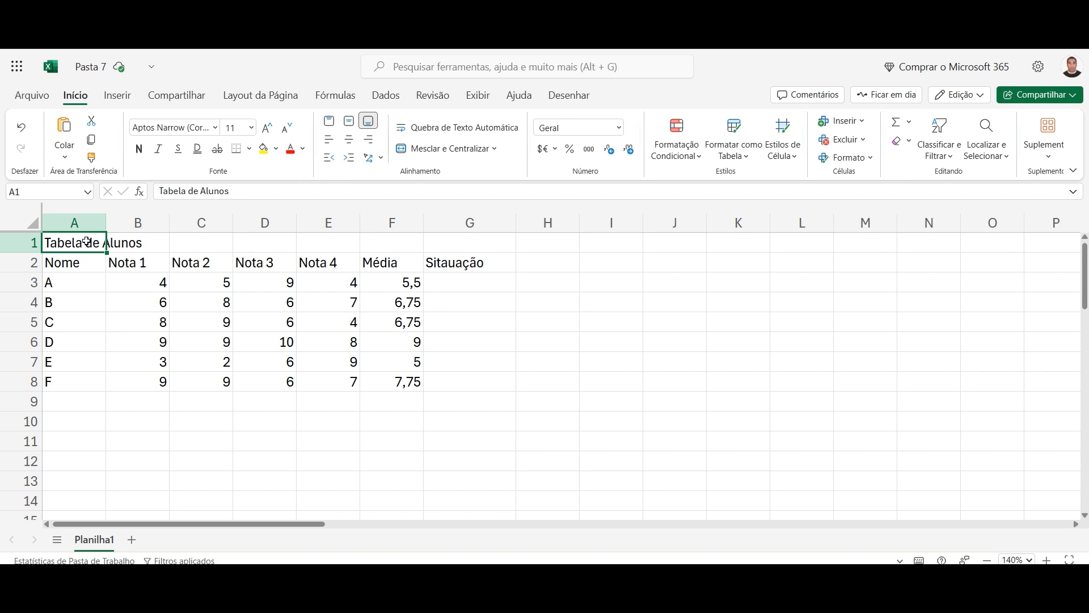
pyautogui.moveTo(86, 242); pyautogui.dragTo(460, 241)
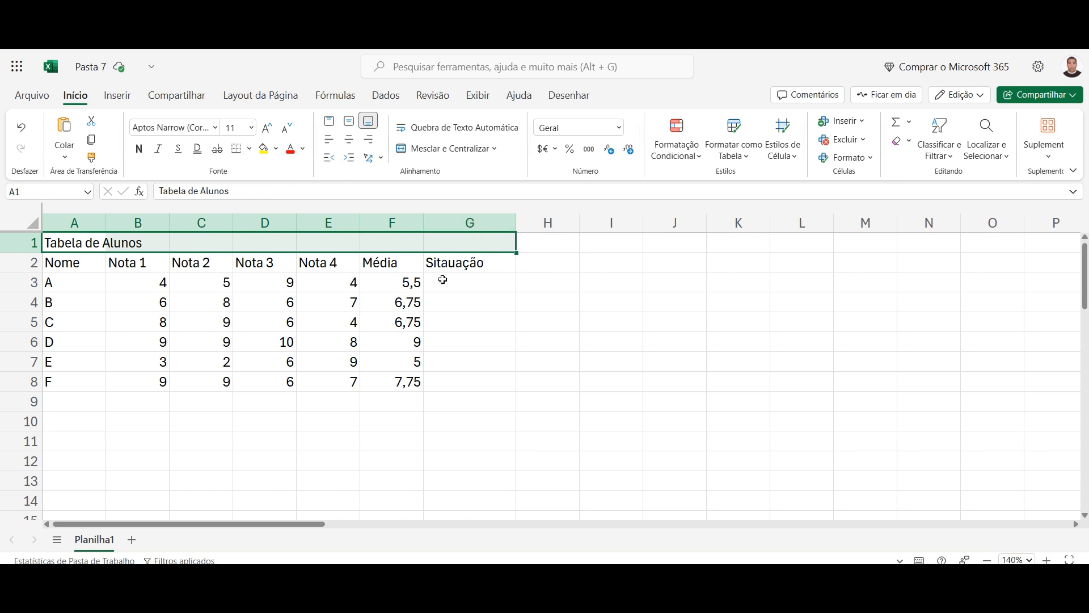
pyautogui.click(444, 152)
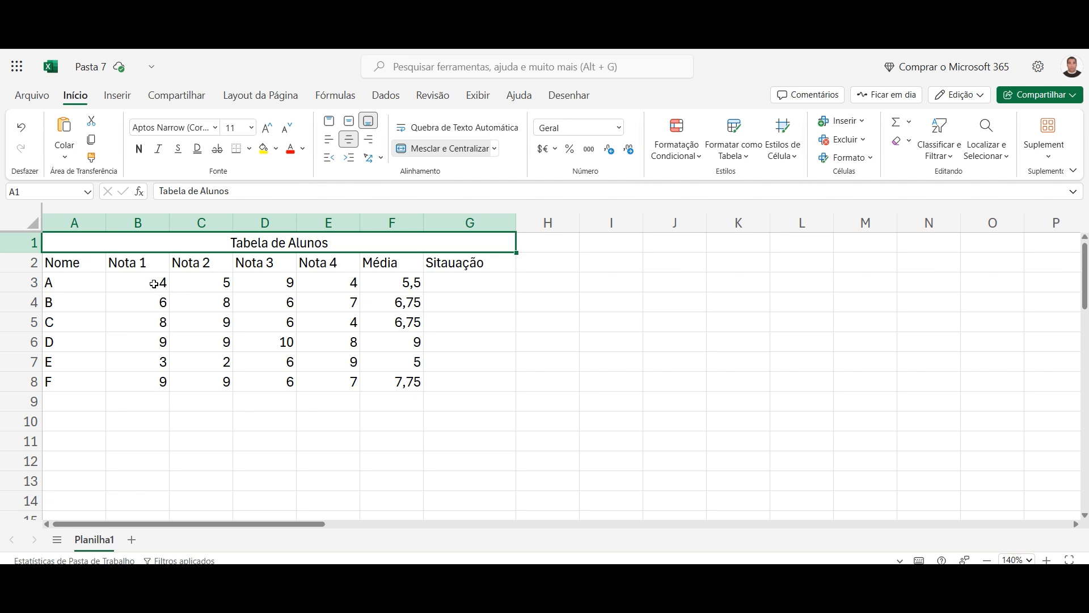
pyautogui.moveTo(154, 284); pyautogui.dragTo(384, 377)
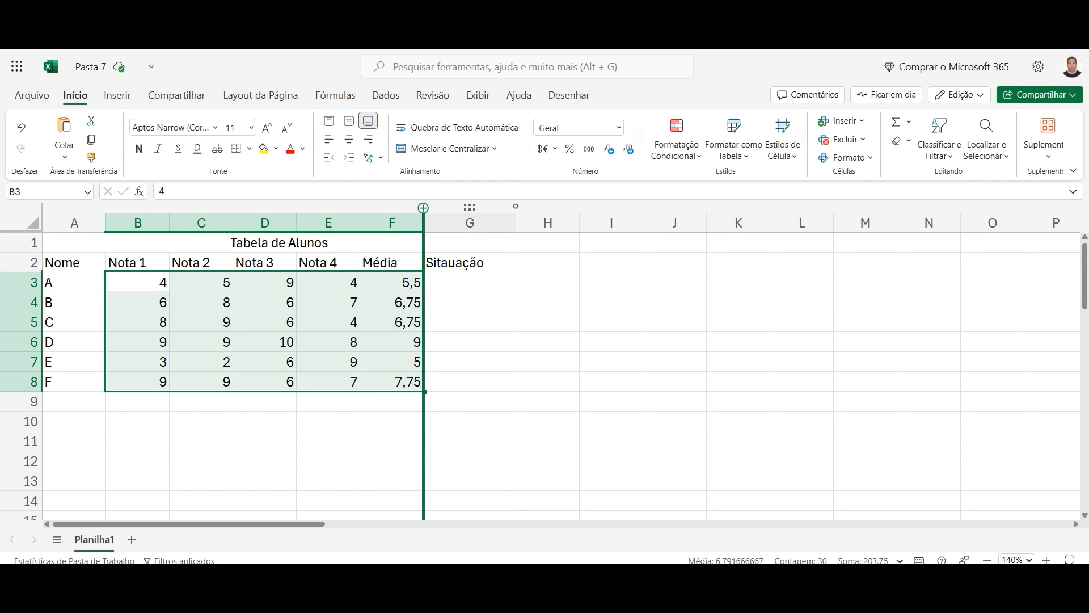
pyautogui.click(352, 146)
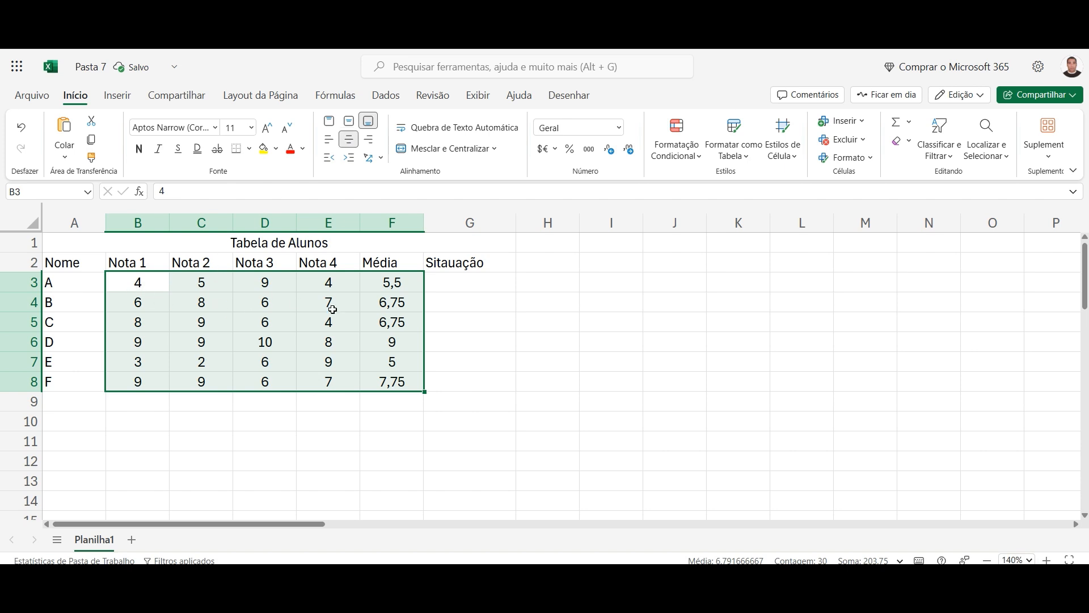
# Step: Enter the formula =SE(F3>=7;"Aprovado";"Reprovado") in G3 and fill it down to G8
pyautogui.click(496, 286)
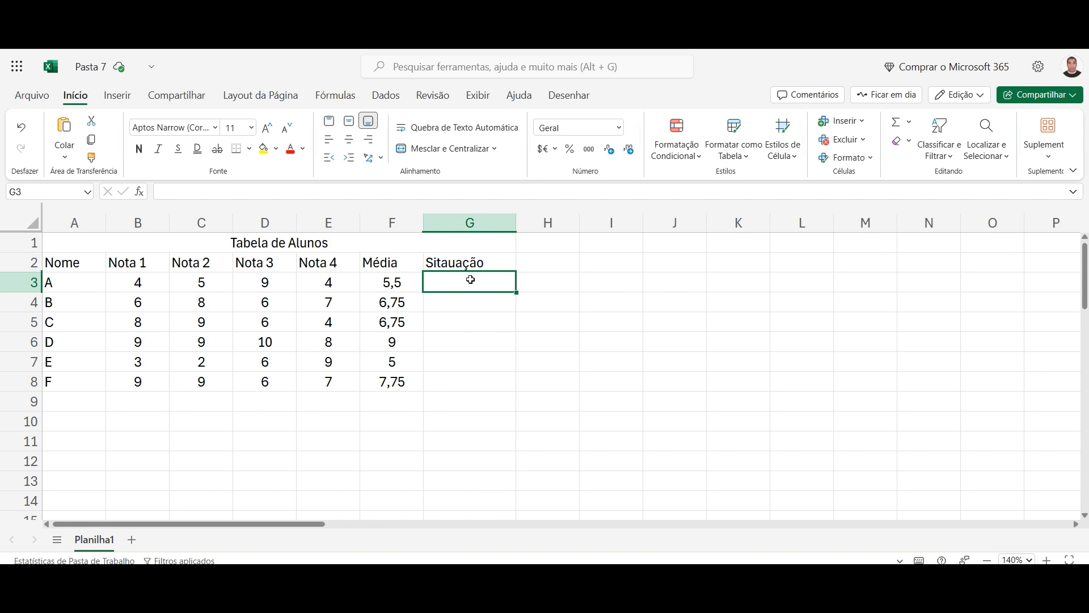
pyautogui.write('=')
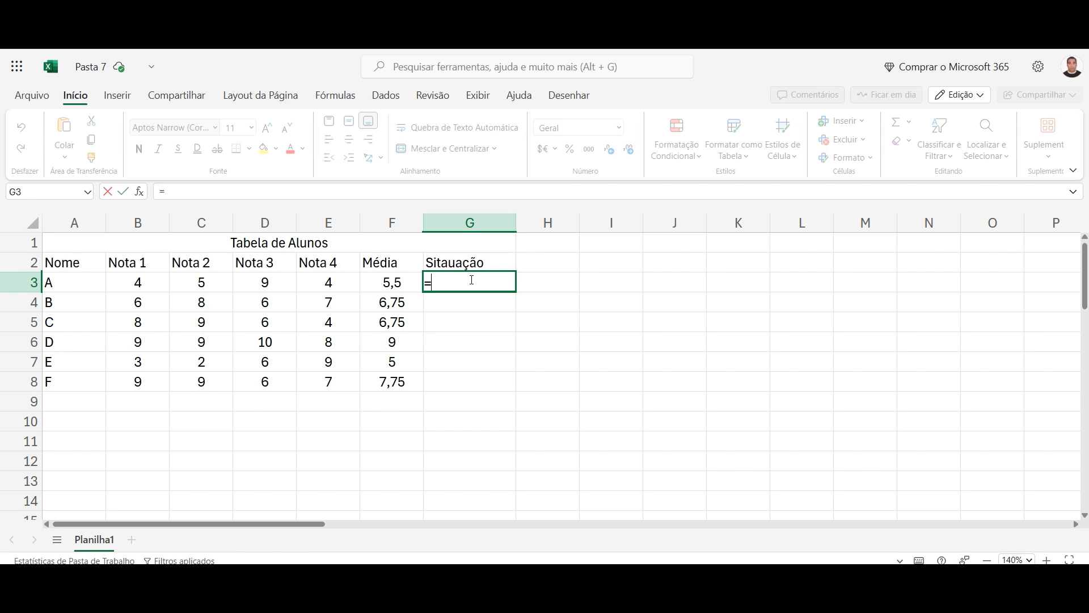
pyautogui.write('S')
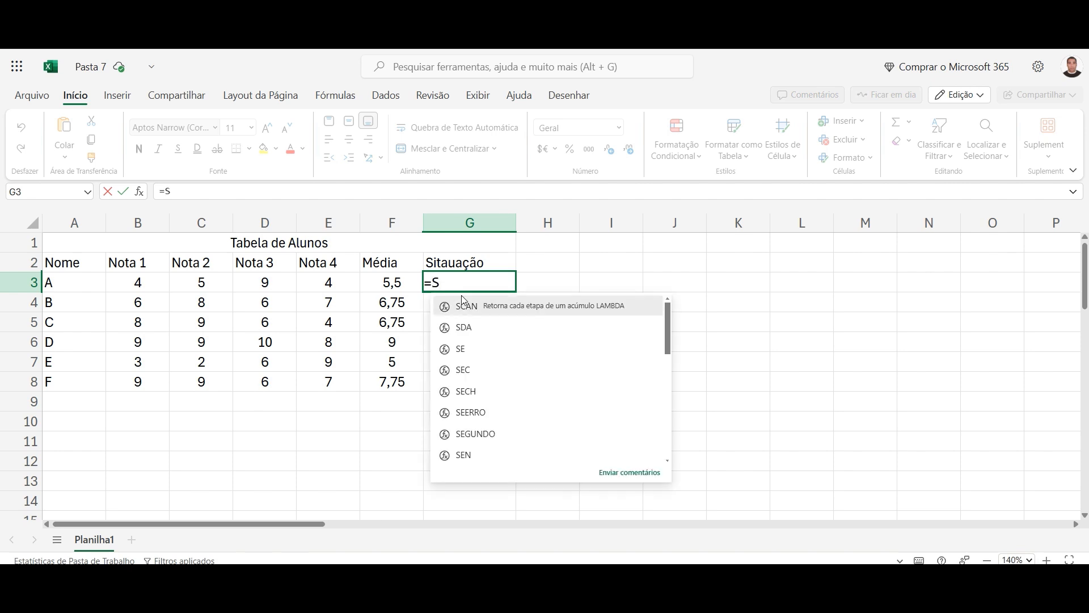
pyautogui.click(480, 348)
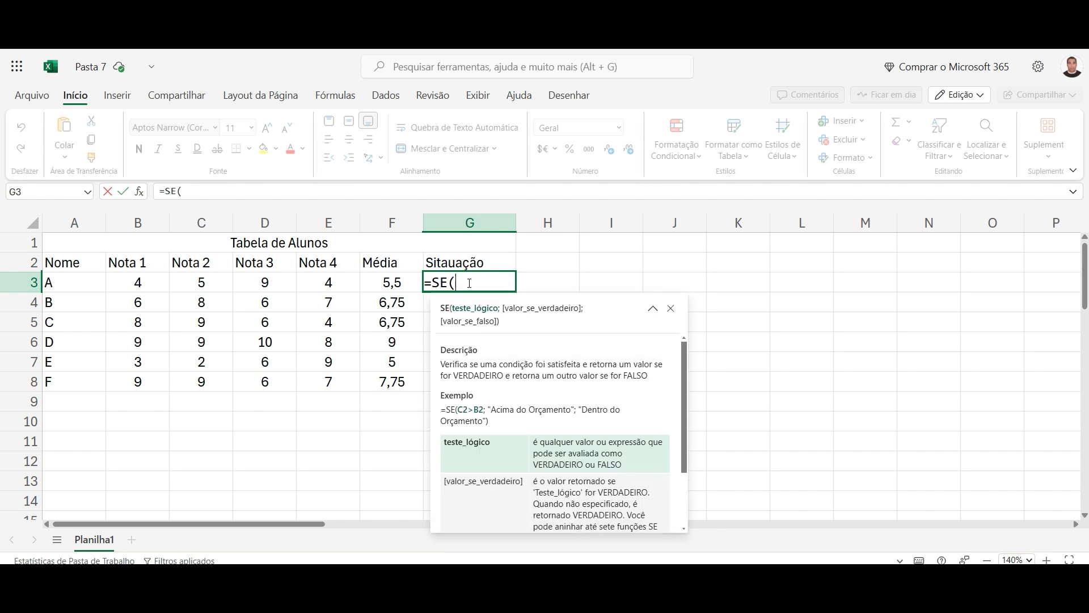
pyautogui.click(390, 282)
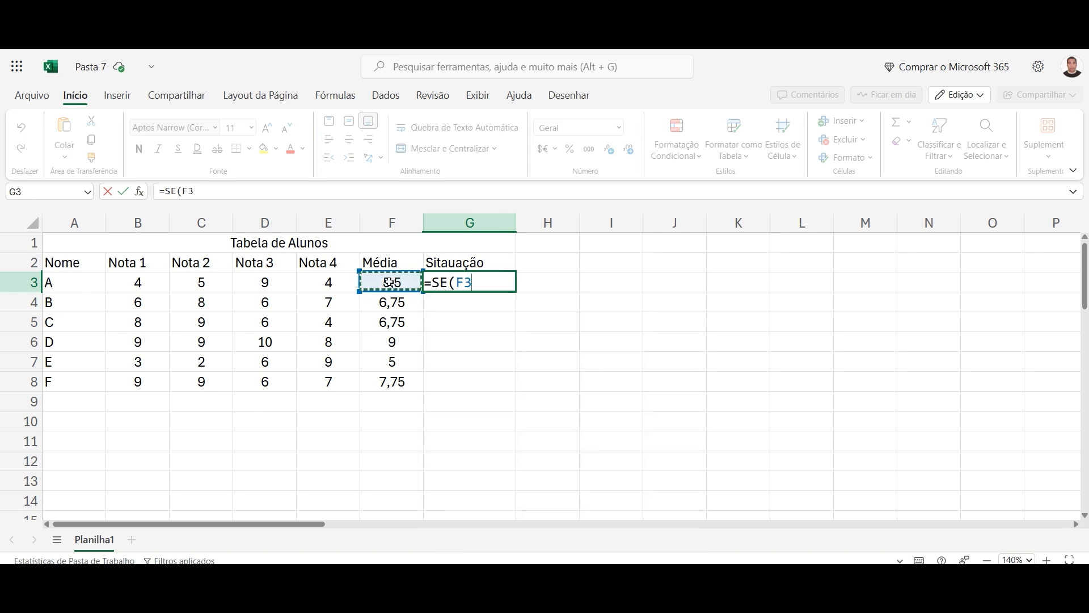
pyautogui.write('>')
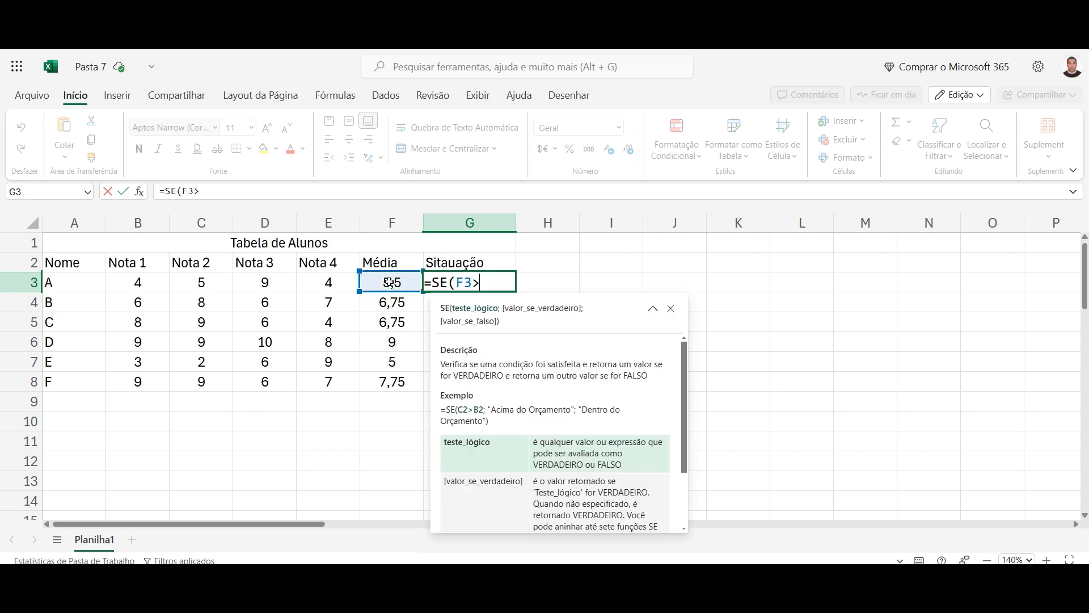
pyautogui.write('=7;')
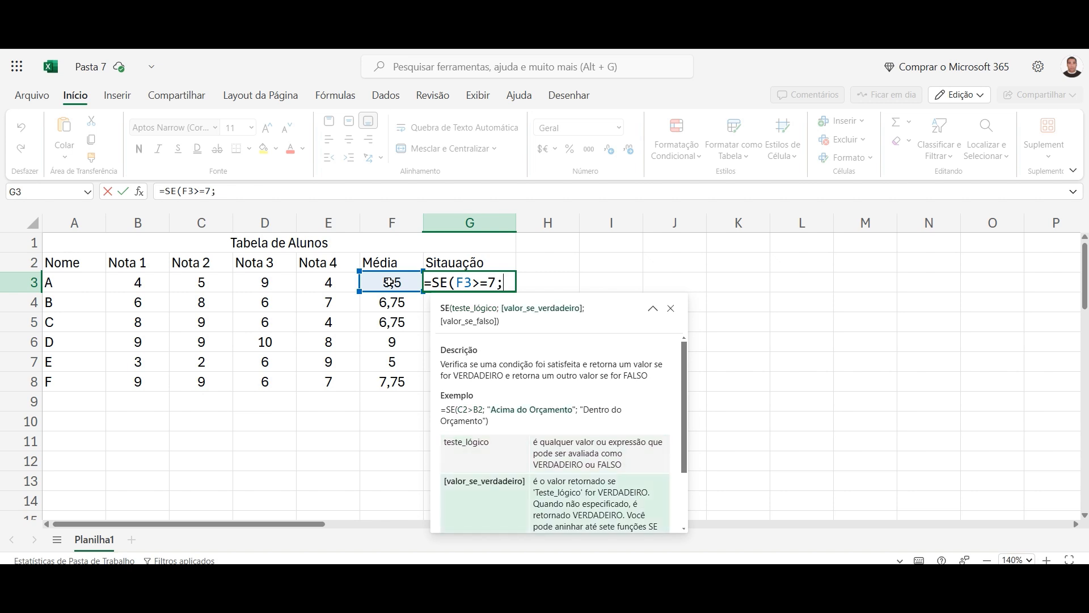
pyautogui.write('"Aprovado')
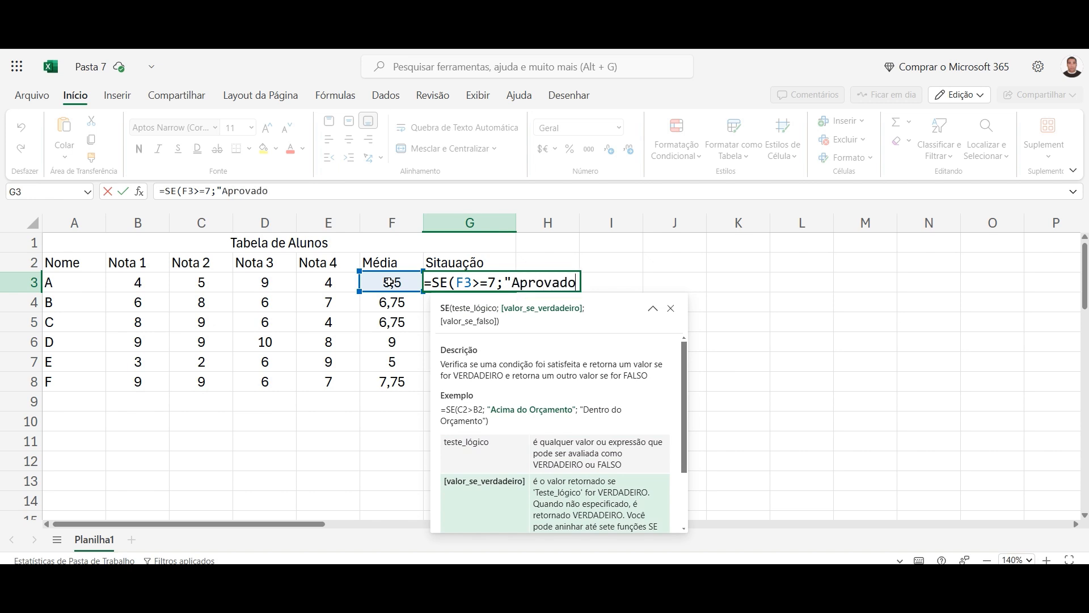
pyautogui.write('";"')
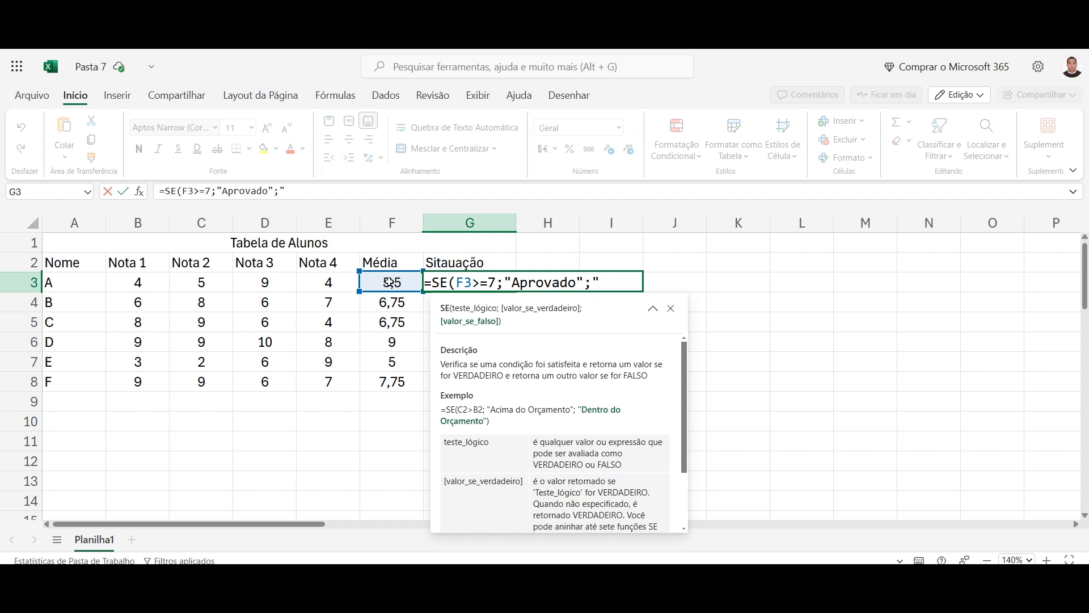
pyautogui.write('Reprovado')
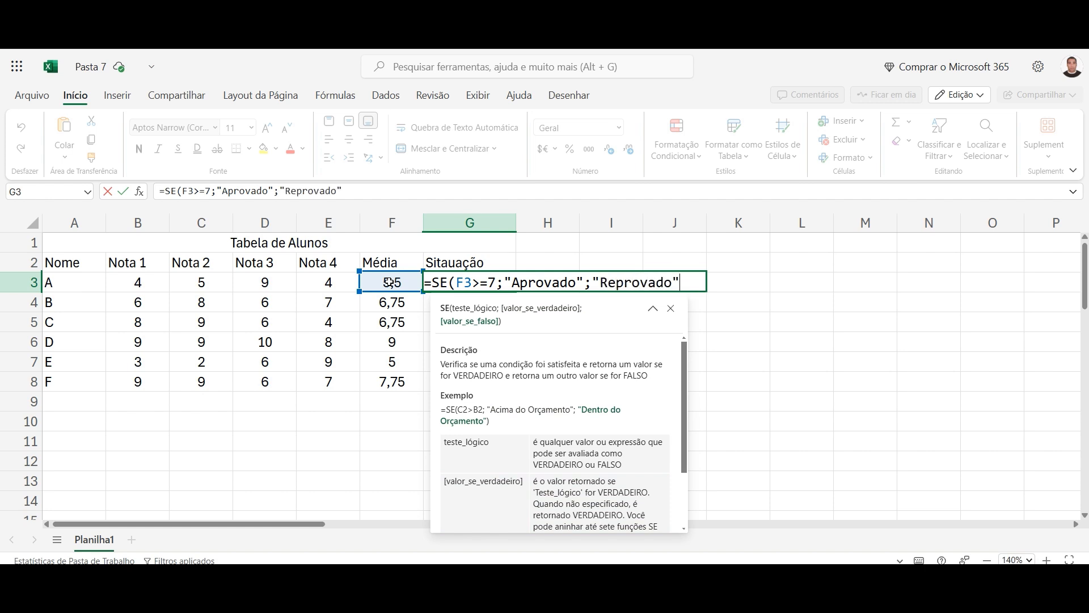
pyautogui.write('")')
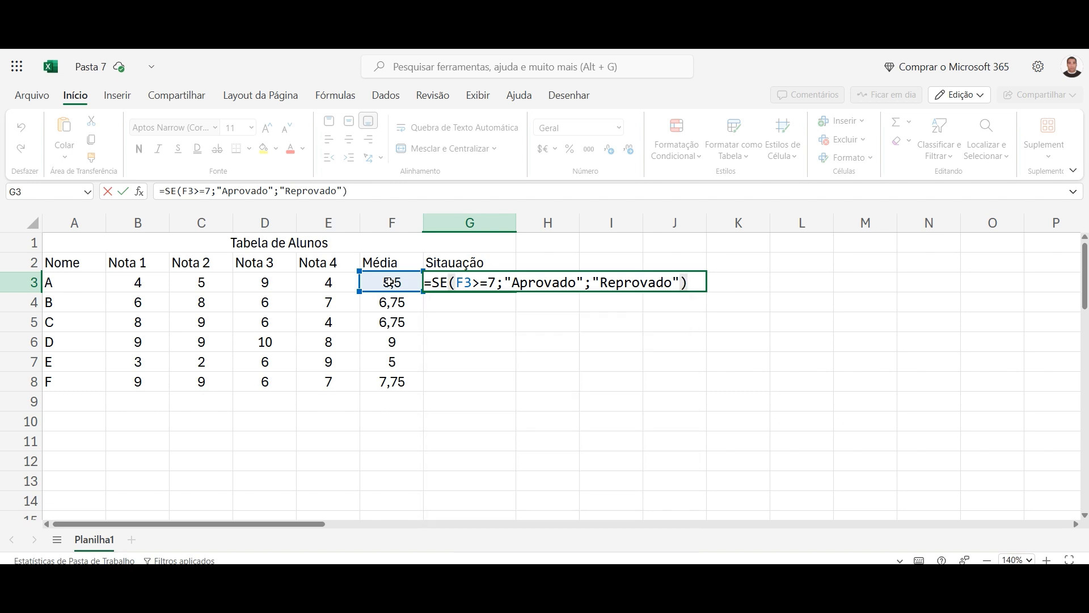
pyautogui.press('Return')
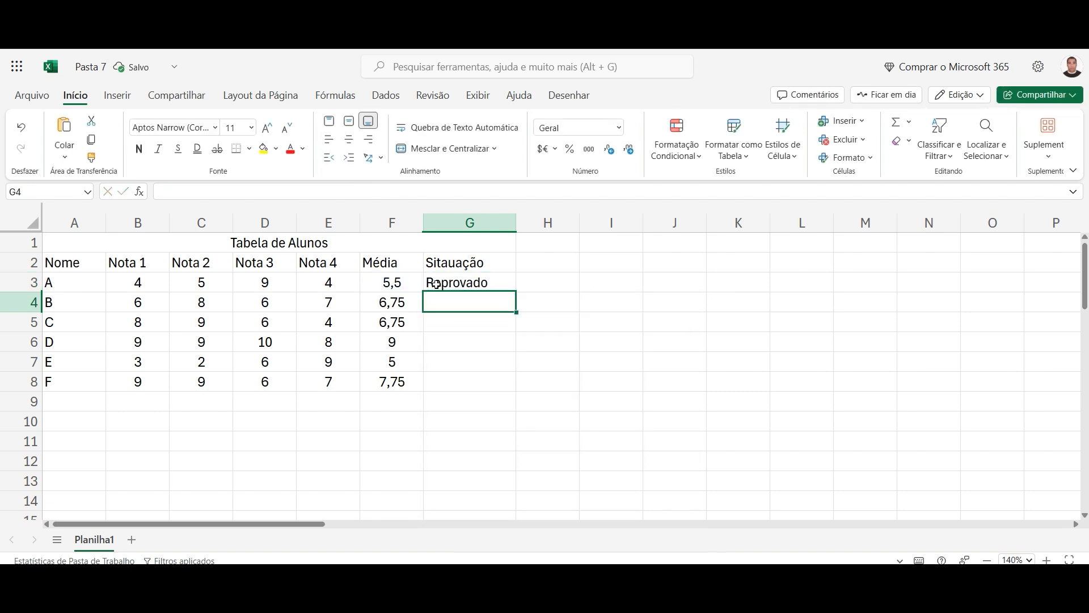
pyautogui.click(436, 284)
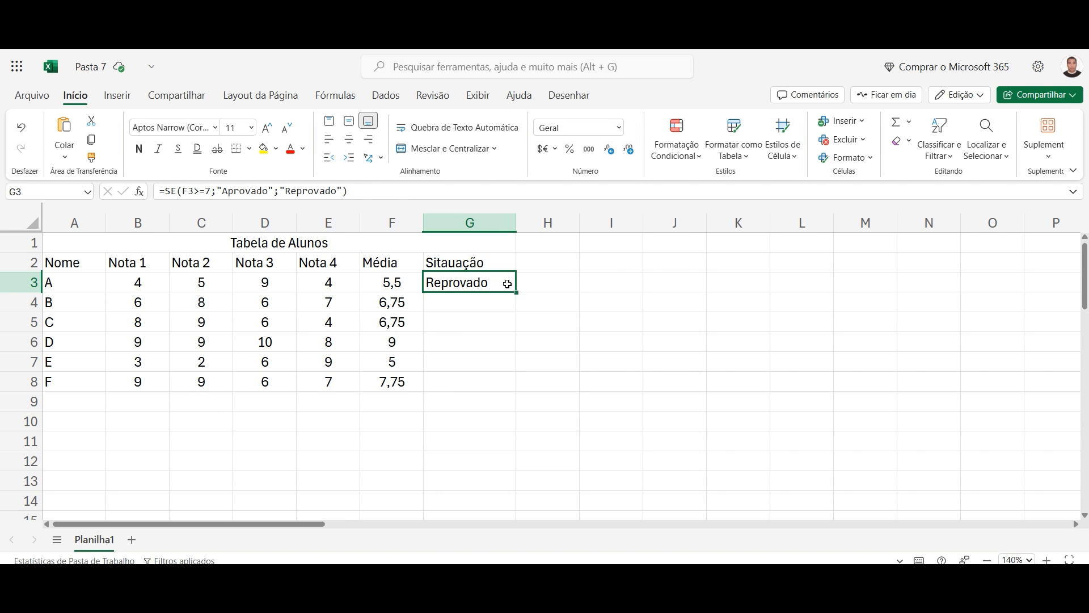
pyautogui.moveTo(517, 293); pyautogui.dragTo(509, 376)
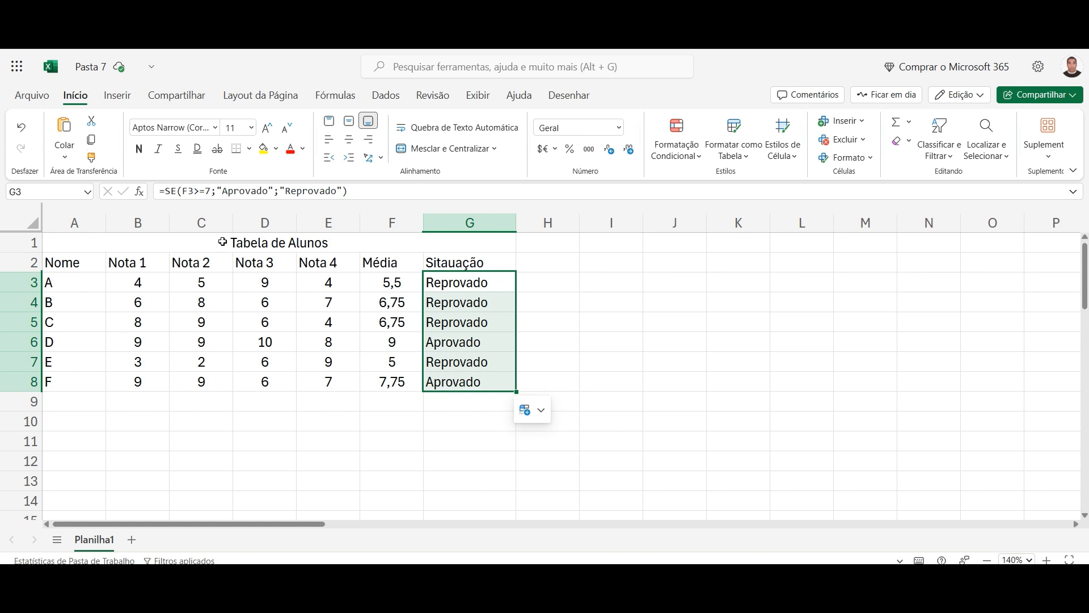
# Step: Fill the merged title cell "Tabela de Alunos" with yellow
pyautogui.click(172, 243)
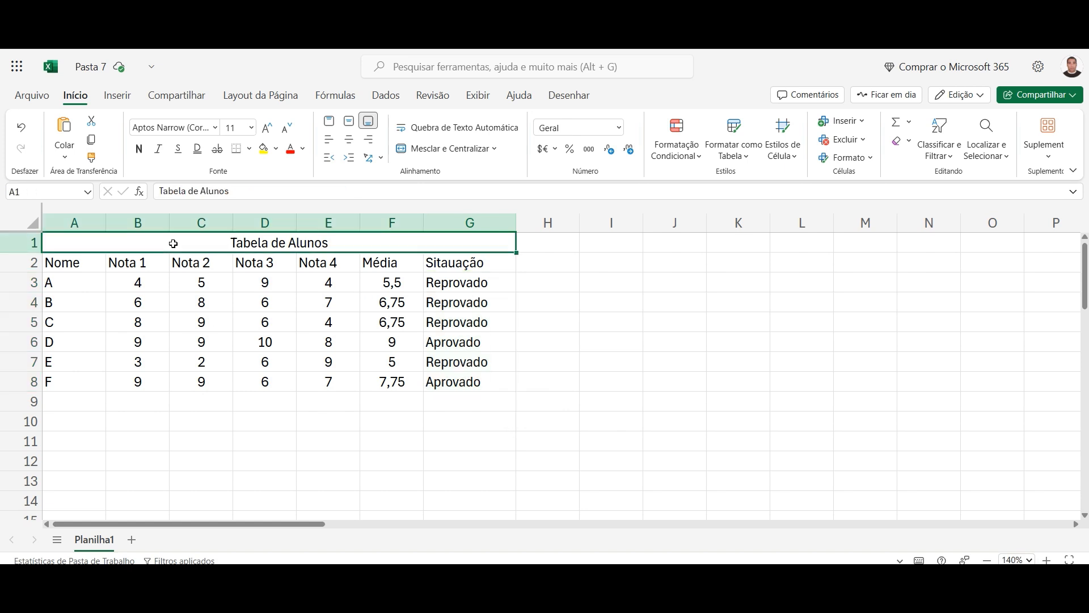
pyautogui.click(264, 150)
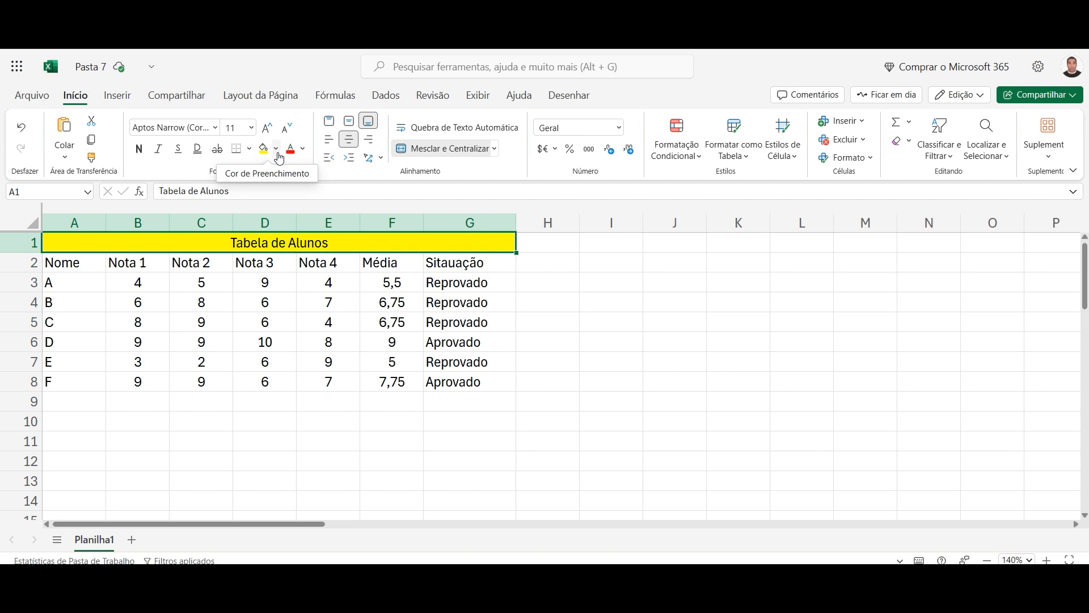
pyautogui.click(276, 150)
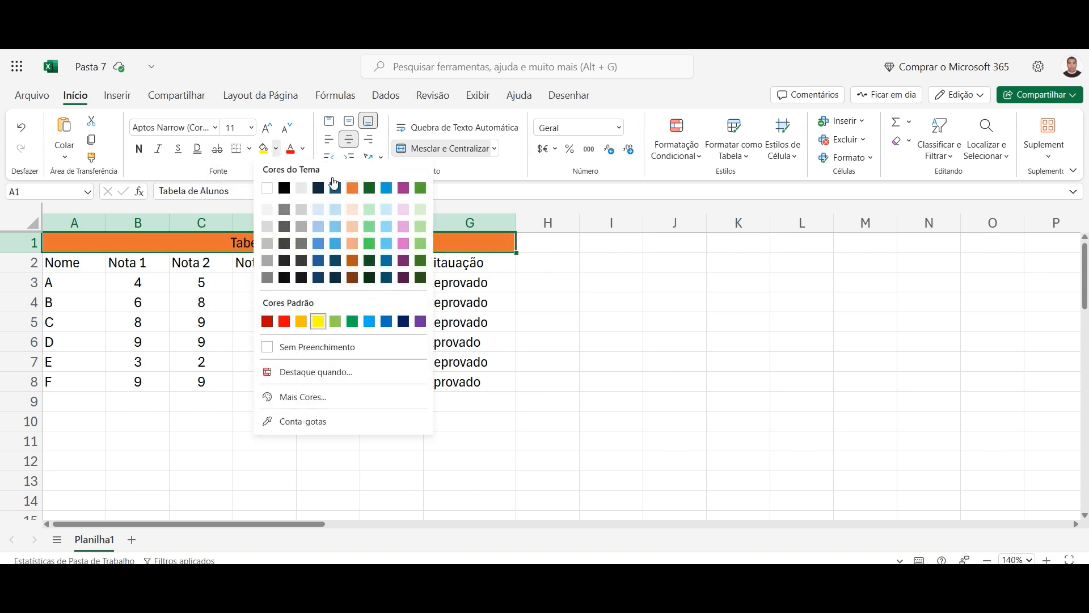
pyautogui.press('Escape')
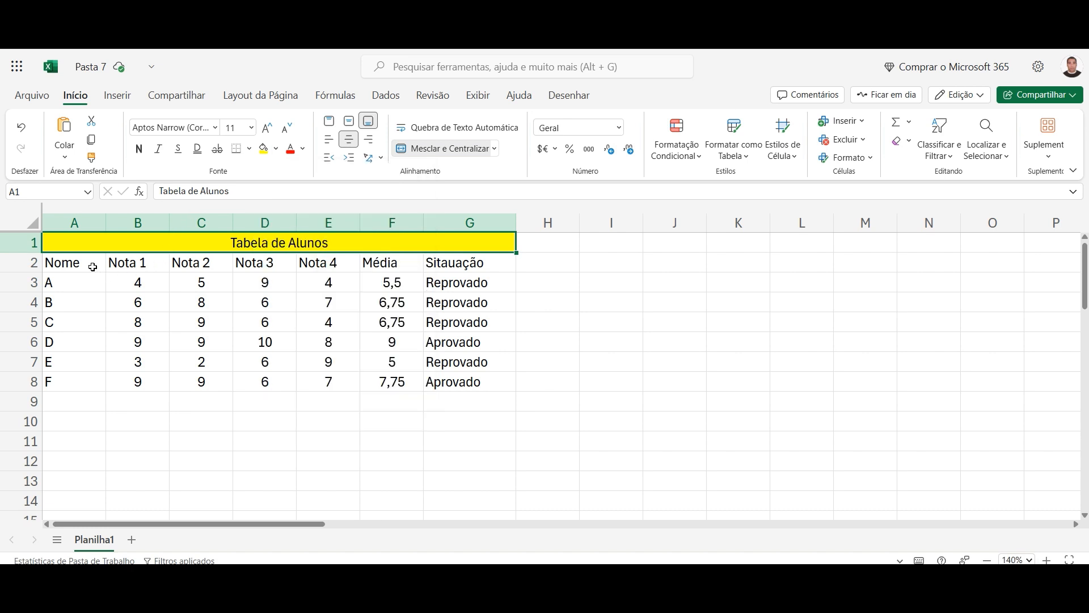
# Step: Fill the header row A2:G2 with the light green standard color
pyautogui.moveTo(81, 263); pyautogui.dragTo(471, 264)
pyautogui.click(275, 149)
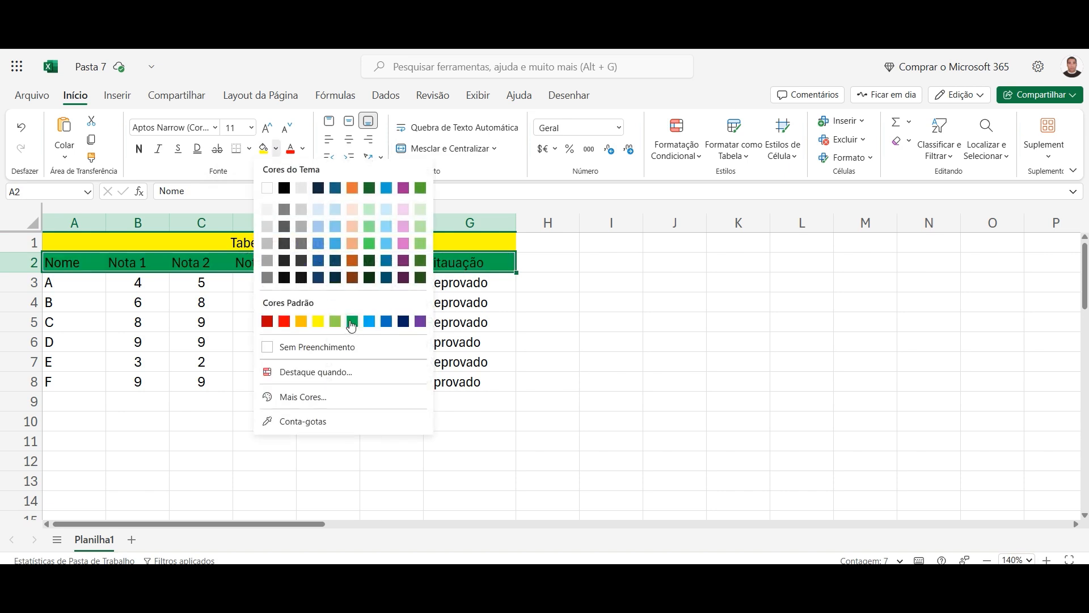
pyautogui.click(335, 321)
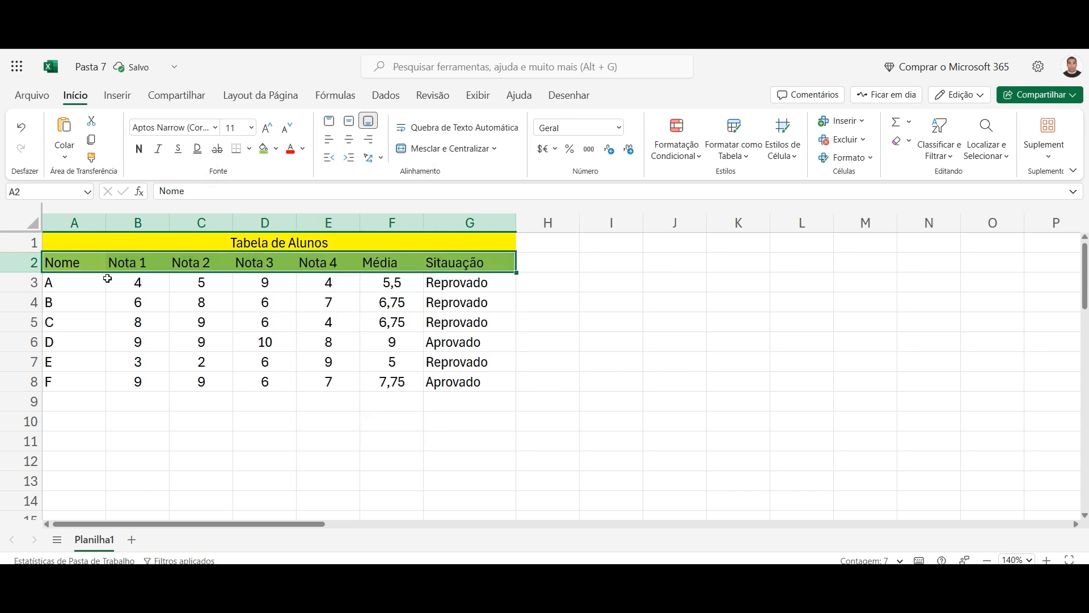
# Step: Fill the student names, grades and averages in A3:F8 with a light blue theme color
pyautogui.moveTo(88, 281); pyautogui.dragTo(381, 379)
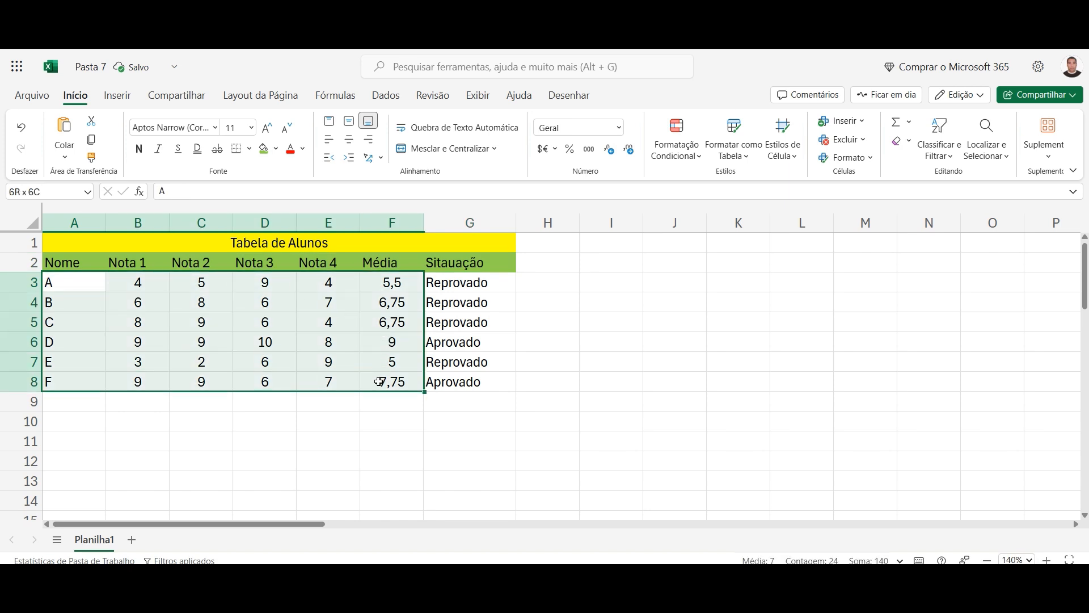
pyautogui.click(276, 149)
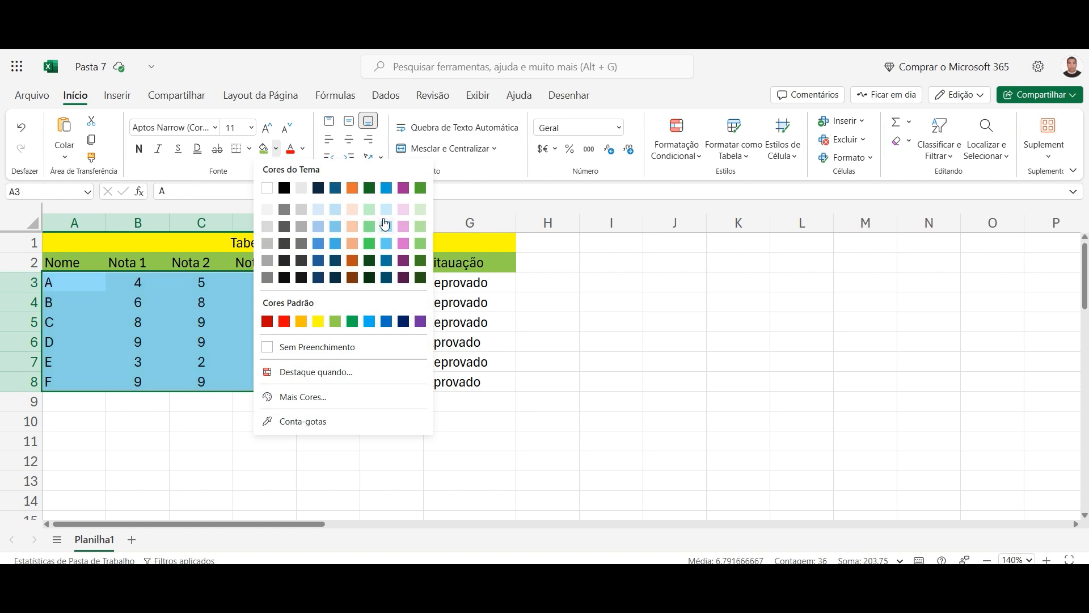
pyautogui.click(387, 228)
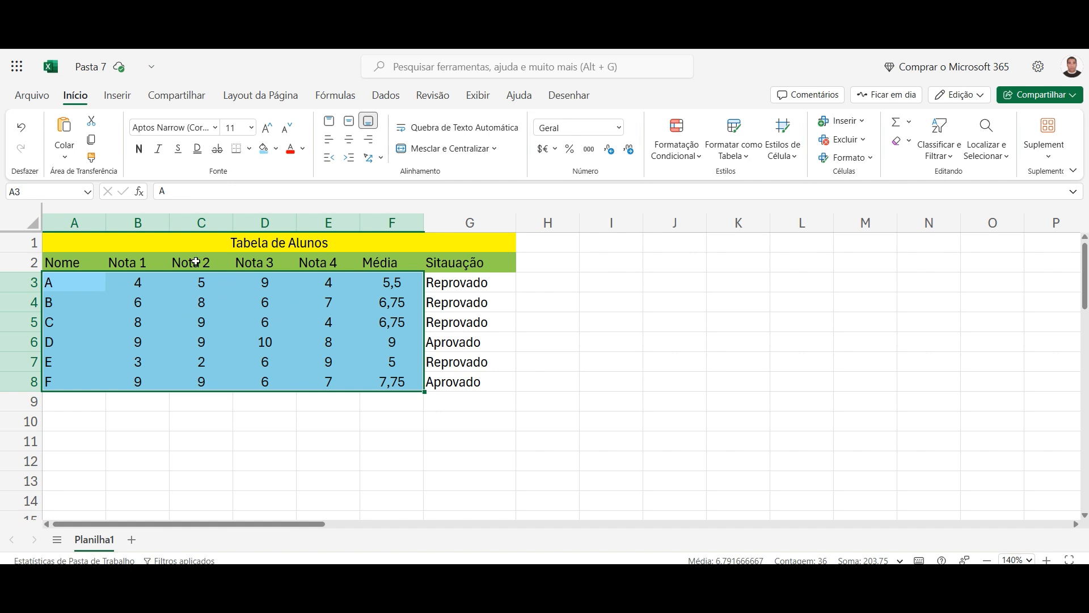
# Step: Apply all borders to the whole table from the title through row 8, A1:G8
pyautogui.click(90, 243)
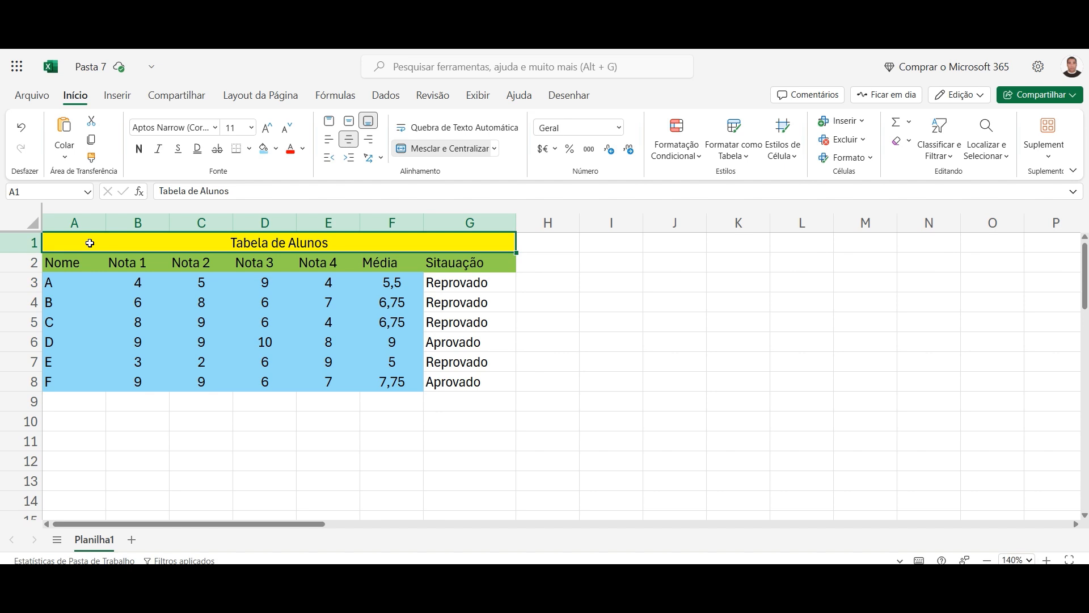
pyautogui.moveTo(90, 243); pyautogui.dragTo(99, 377)
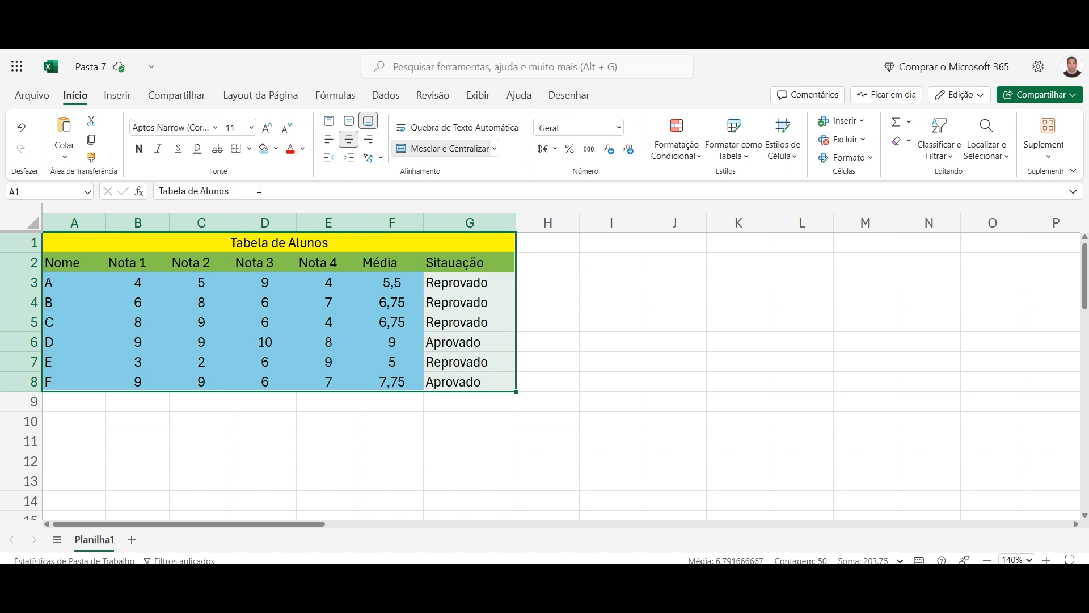
pyautogui.click(249, 150)
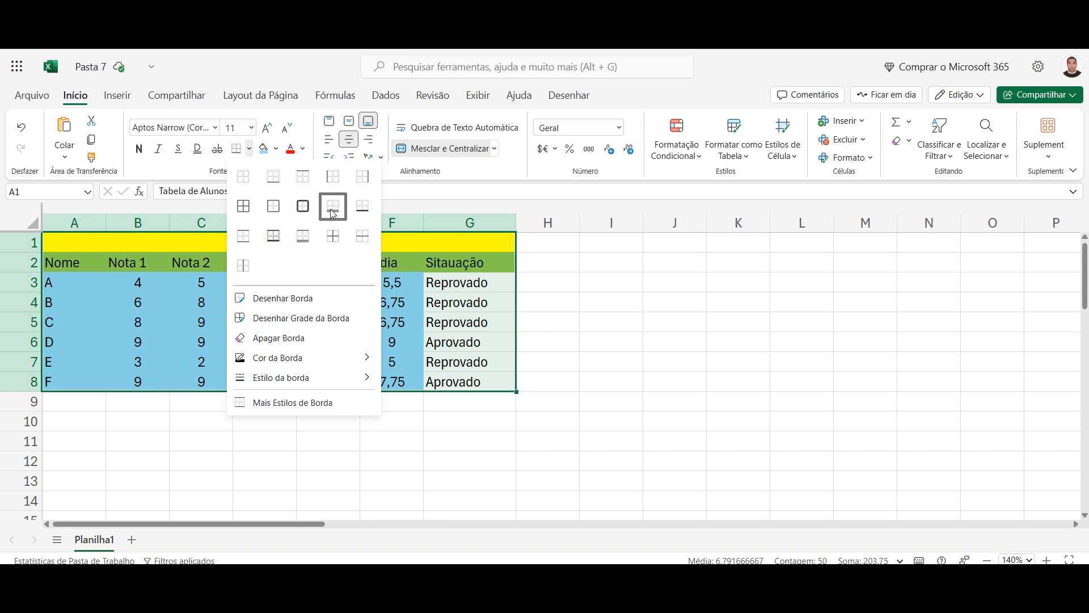
pyautogui.click(252, 213)
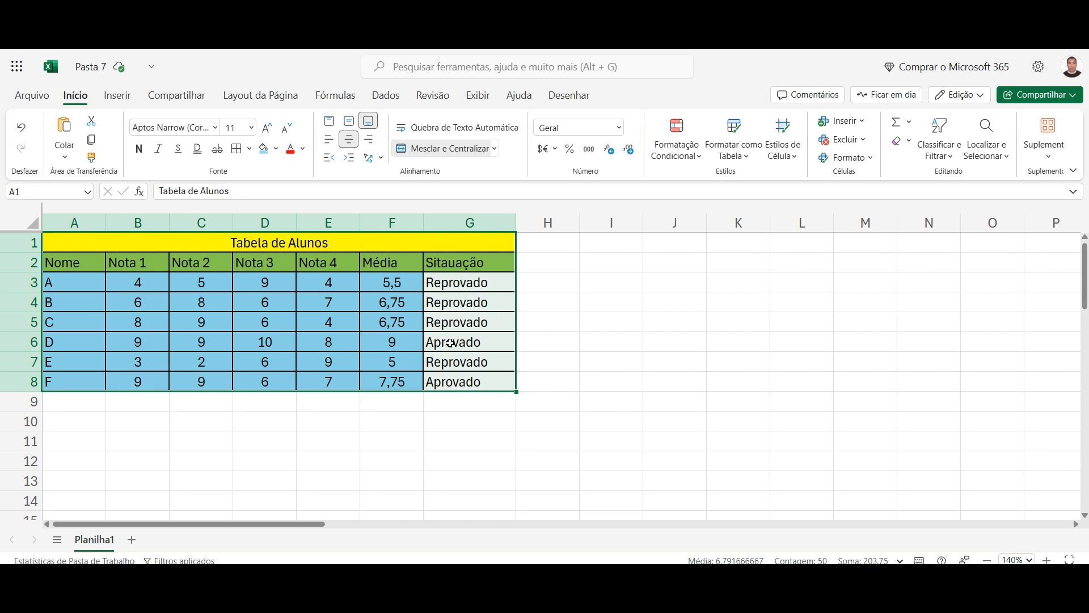
# Step: Add filters to the header row A2:G2, from Nome through the status column
pyautogui.click(479, 283)
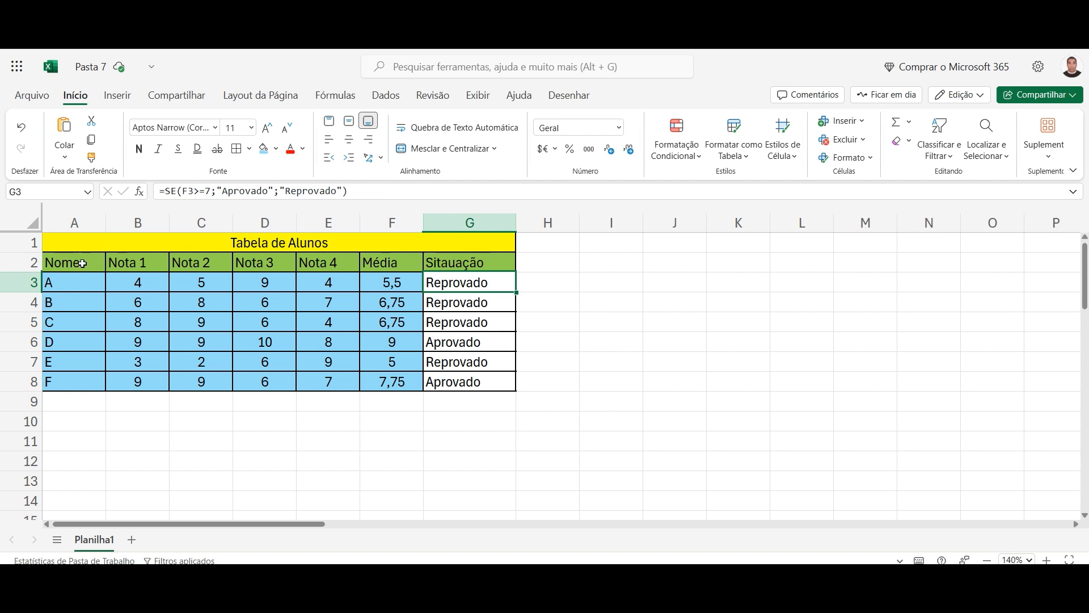
pyautogui.click(82, 263)
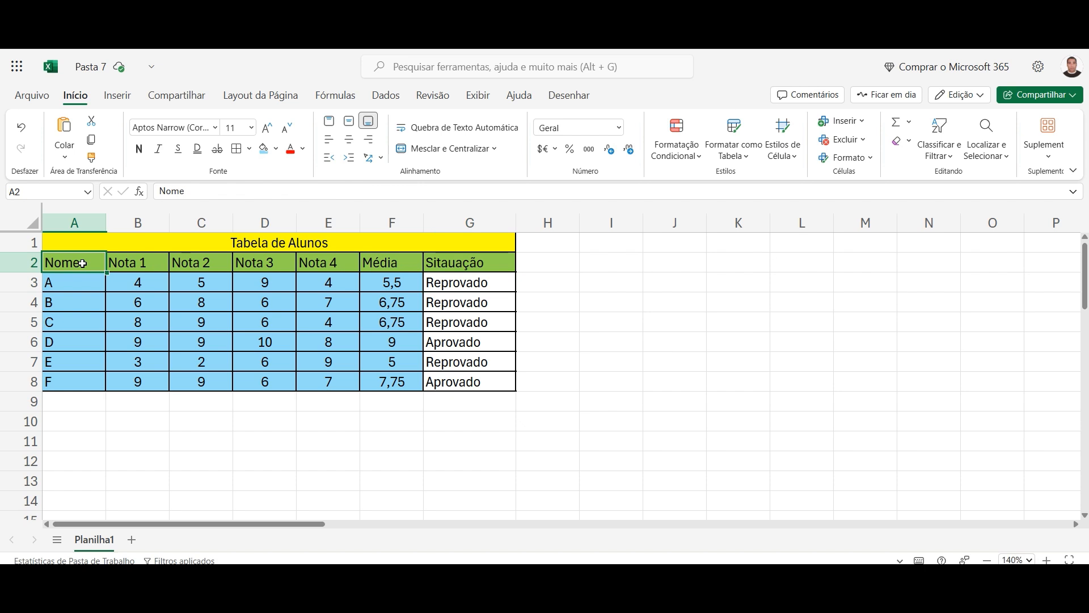
pyautogui.moveTo(84, 263); pyautogui.dragTo(478, 265)
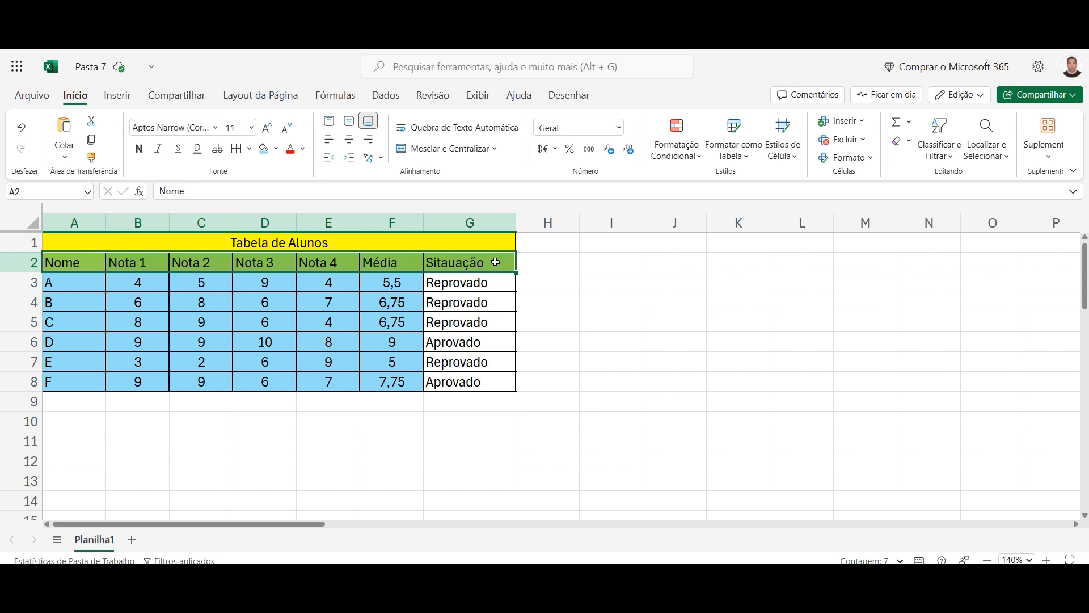
pyautogui.click(955, 161)
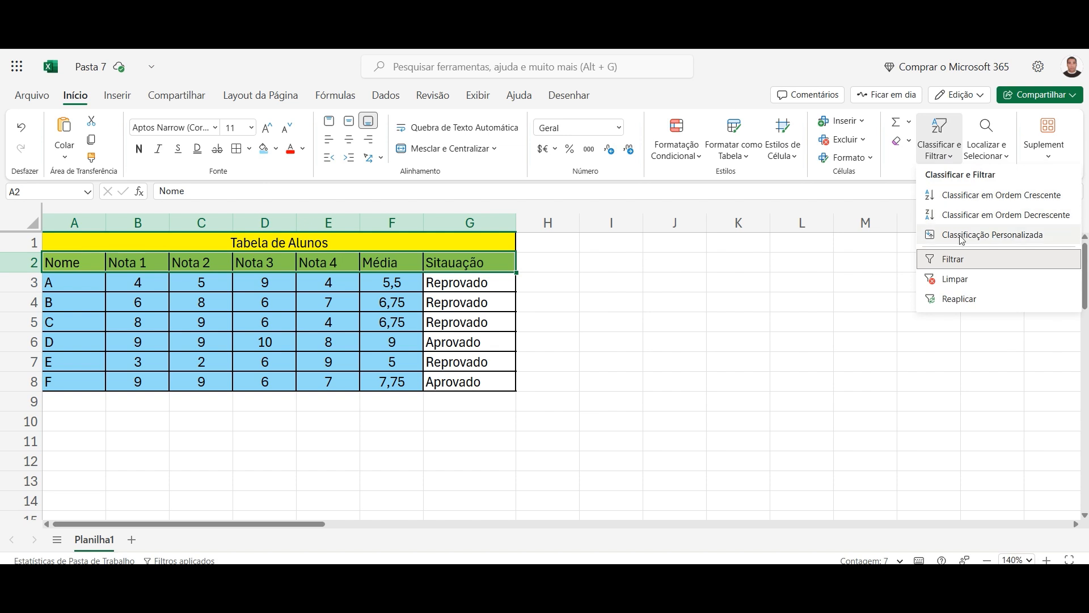
pyautogui.click(973, 262)
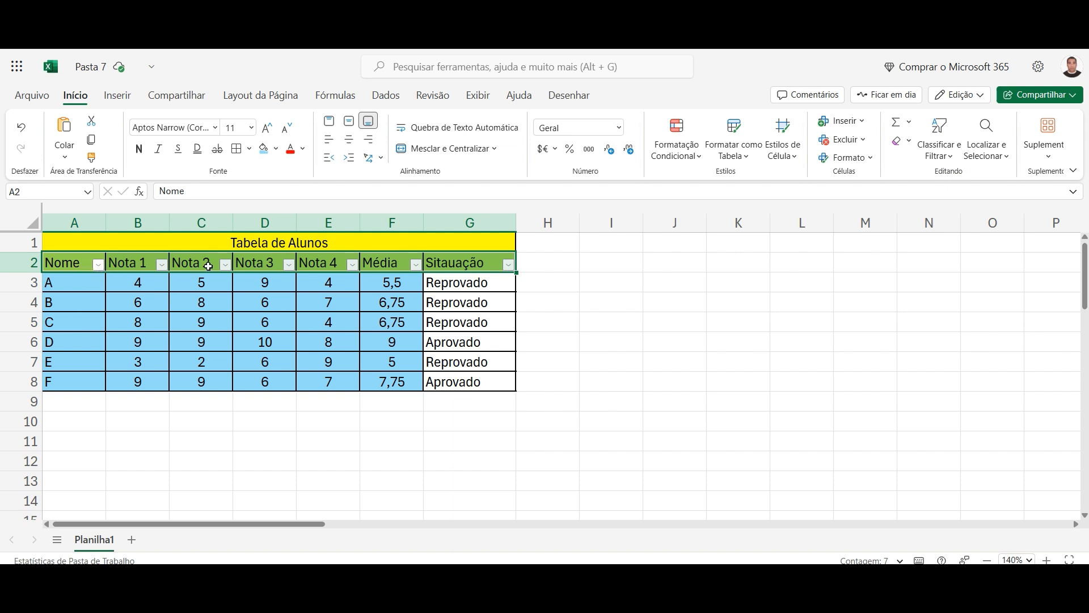
# Step: Filter the Nome column to show only student A
pyautogui.click(98, 265)
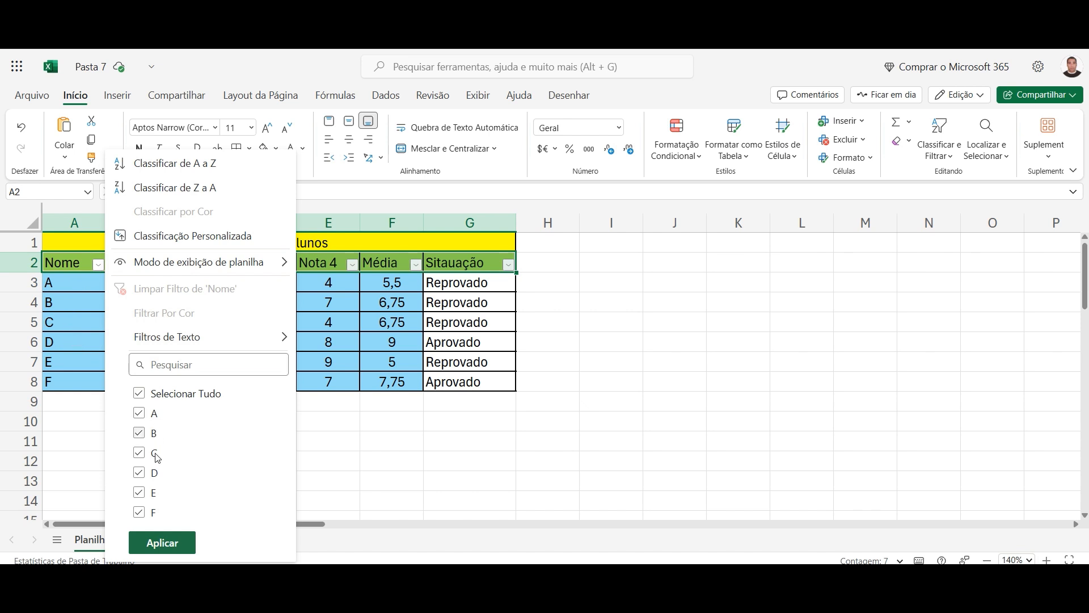
pyautogui.click(139, 395)
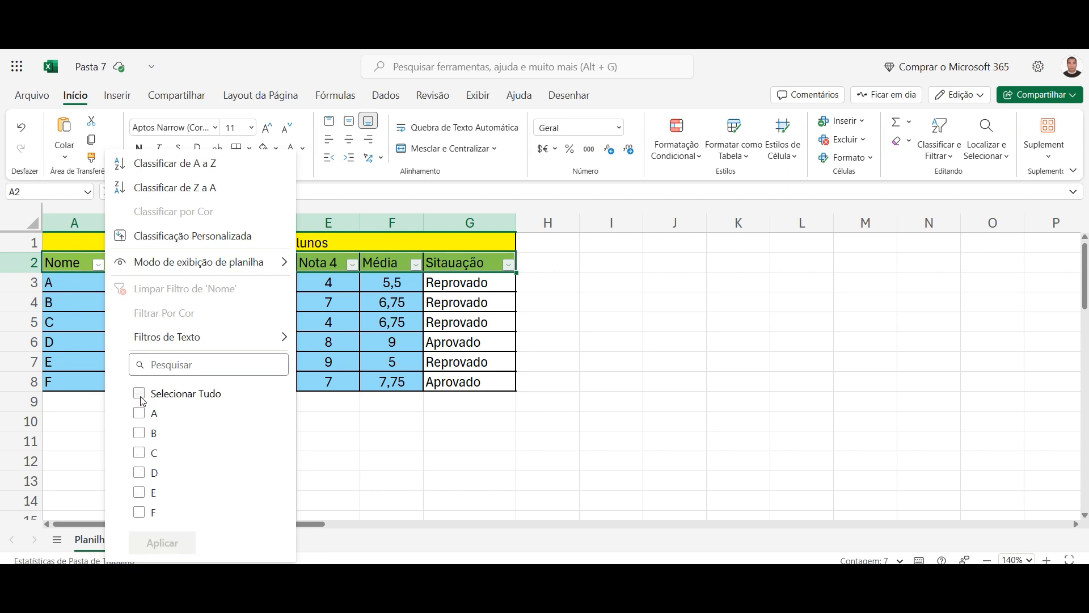
pyautogui.click(140, 415)
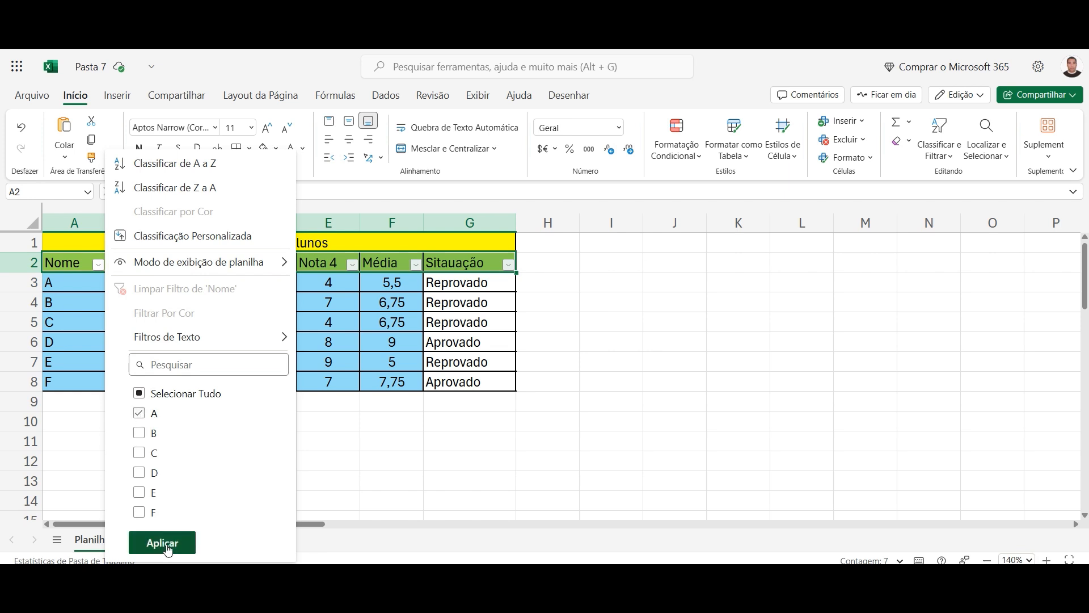
pyautogui.click(163, 543)
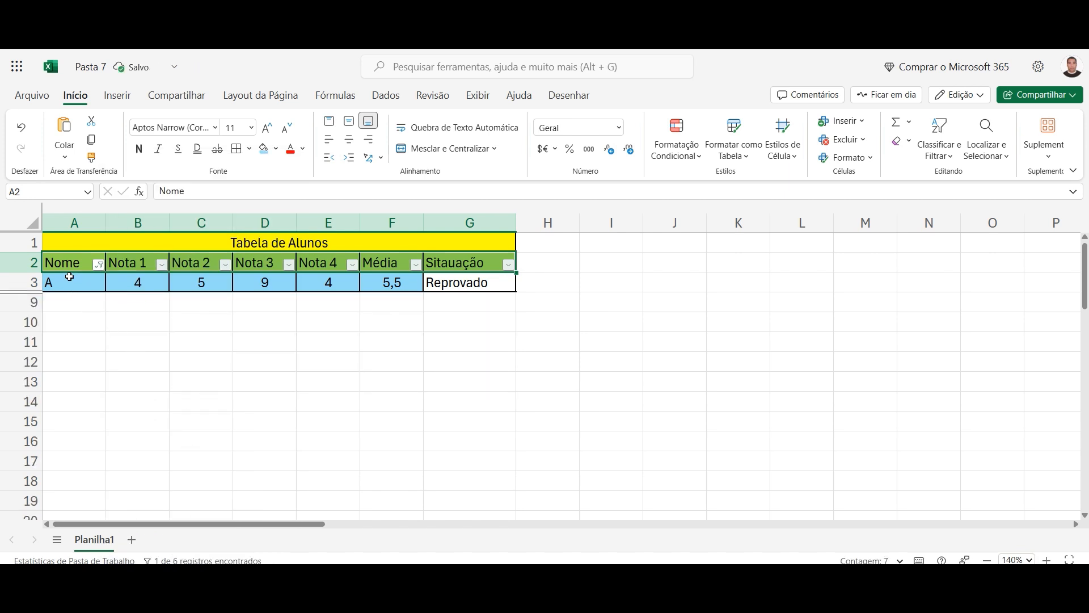
# Step: Change the Nome column filter to show only student B
pyautogui.click(99, 267)
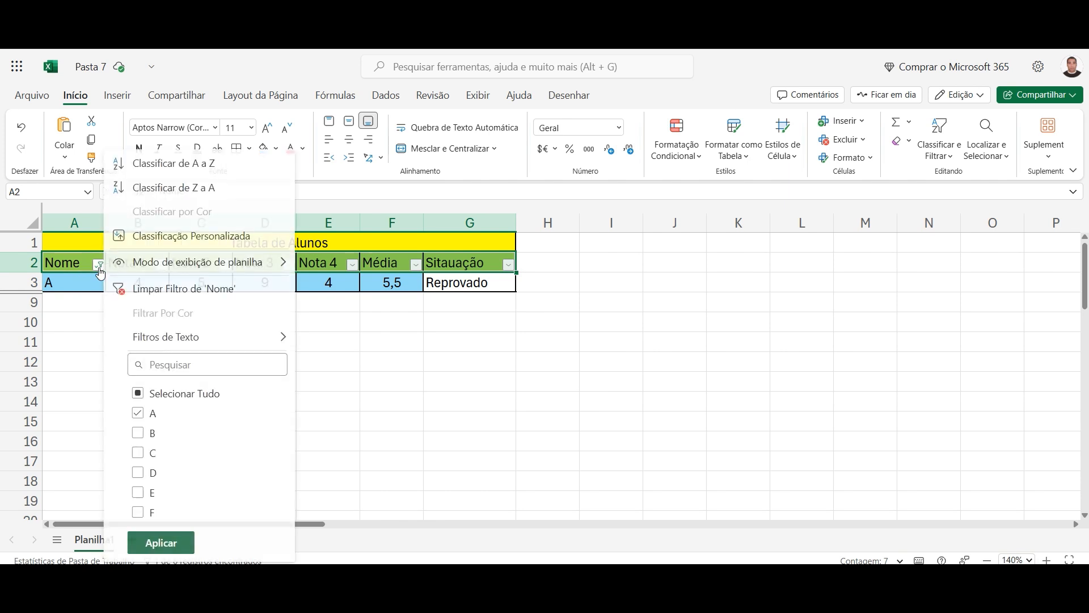
pyautogui.click(140, 414)
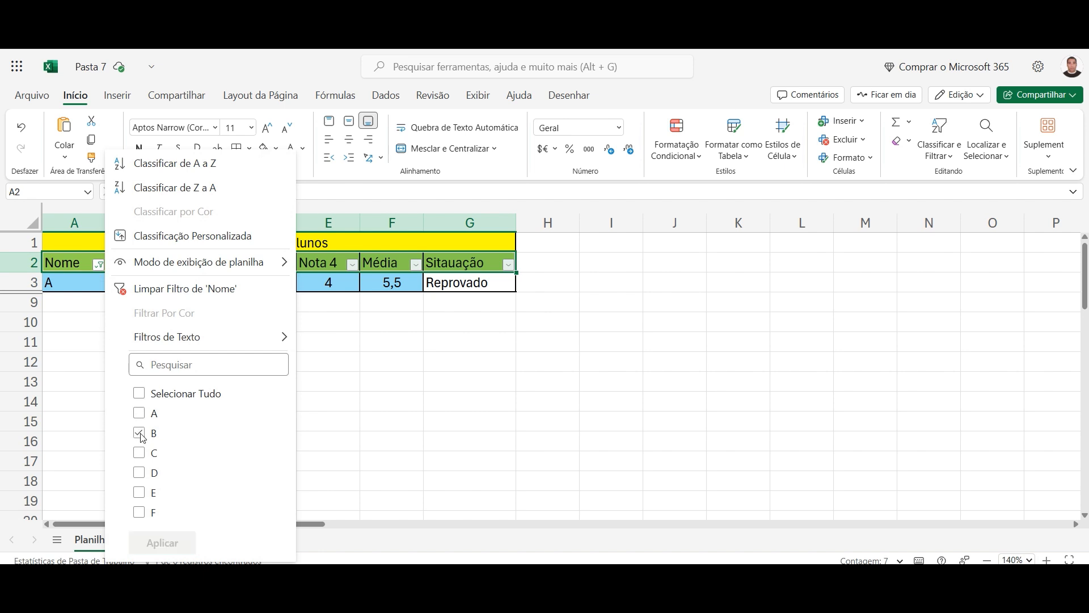
pyautogui.click(141, 435)
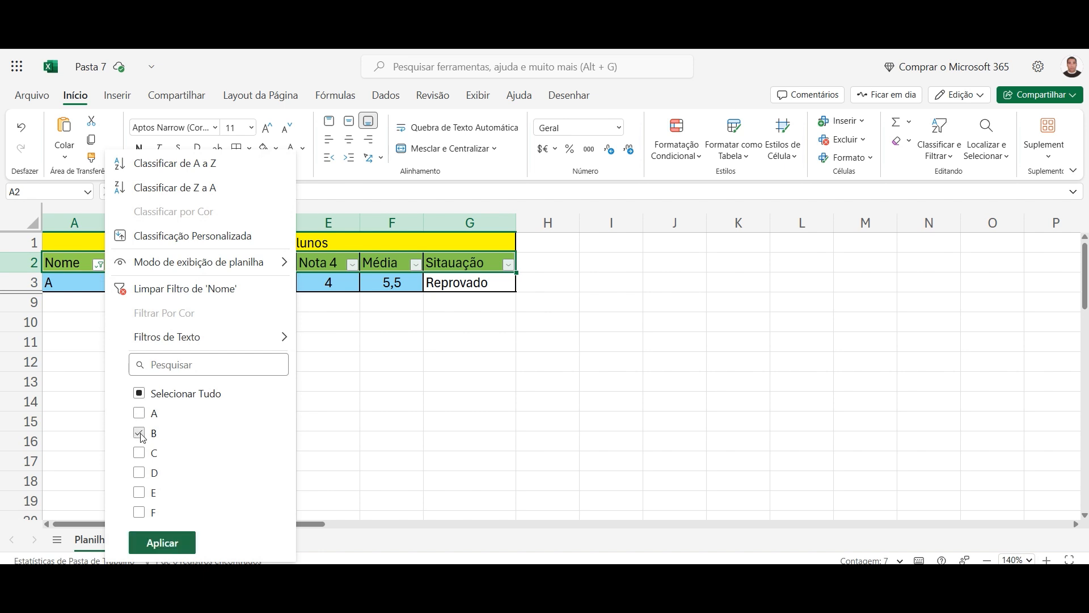
pyautogui.click(163, 544)
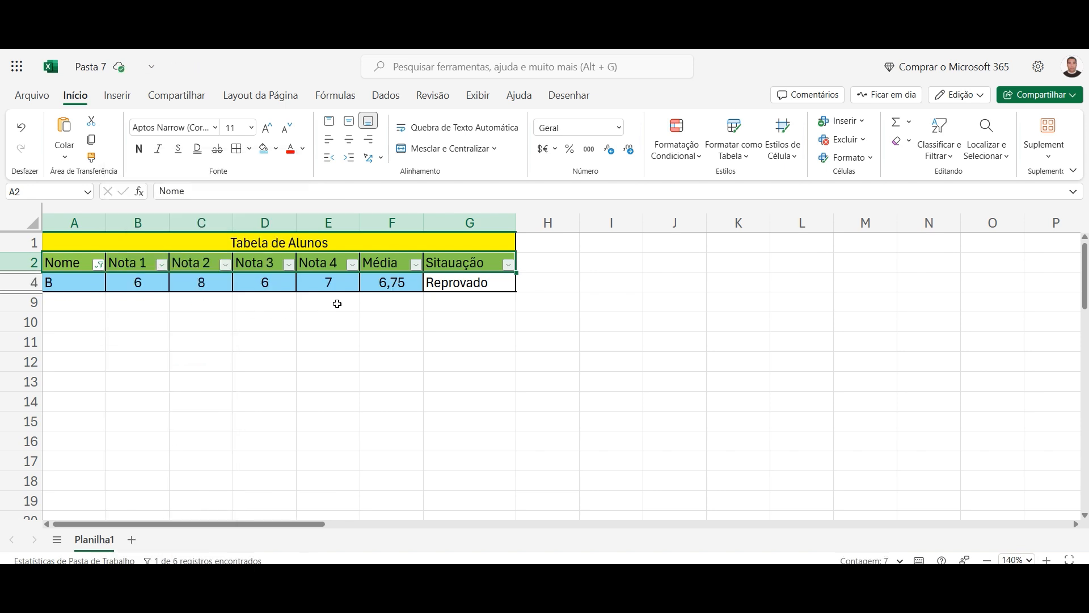
# Step: Restore all students in the Nome column filter
pyautogui.click(100, 264)
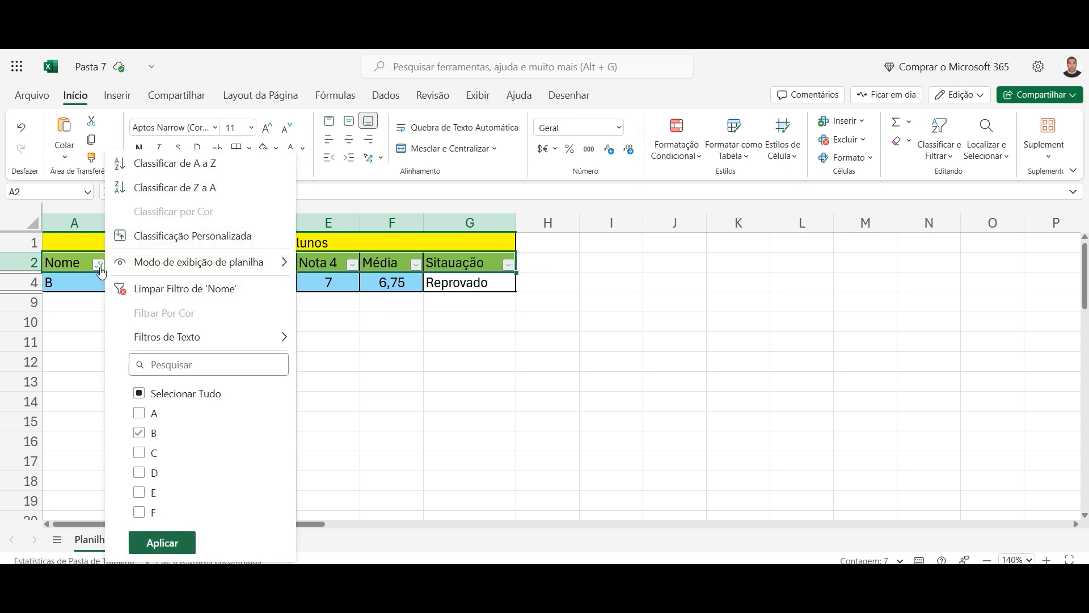
pyautogui.click(139, 393)
pyautogui.click(170, 543)
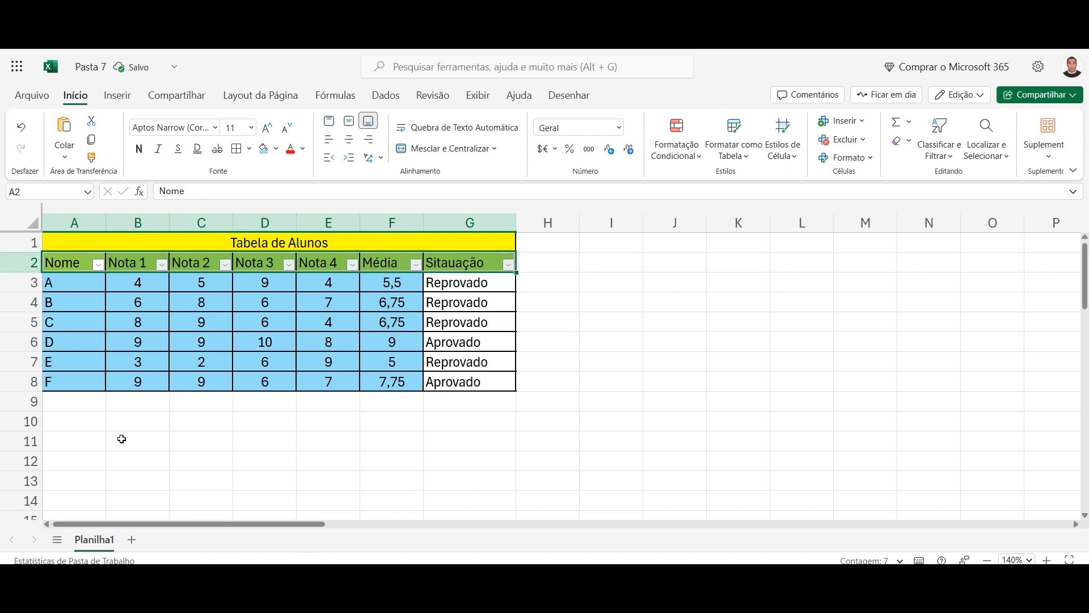
# Step: Enter the labels "Total de Aprovado" in A10 and "Total de Reprovados" in A11 below the table
pyautogui.click(89, 422)
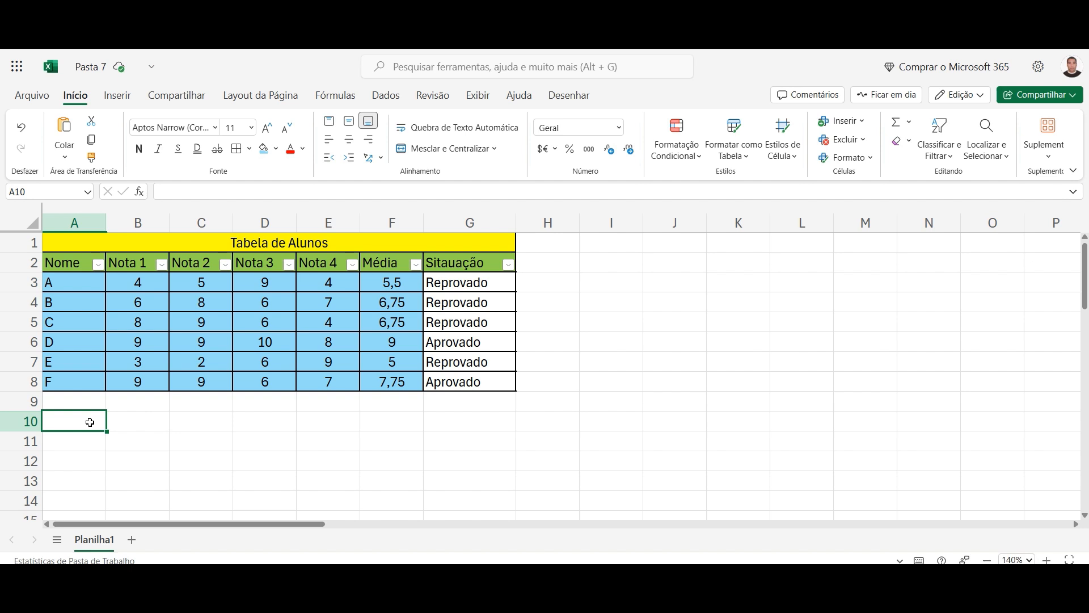
pyautogui.write('Total d')
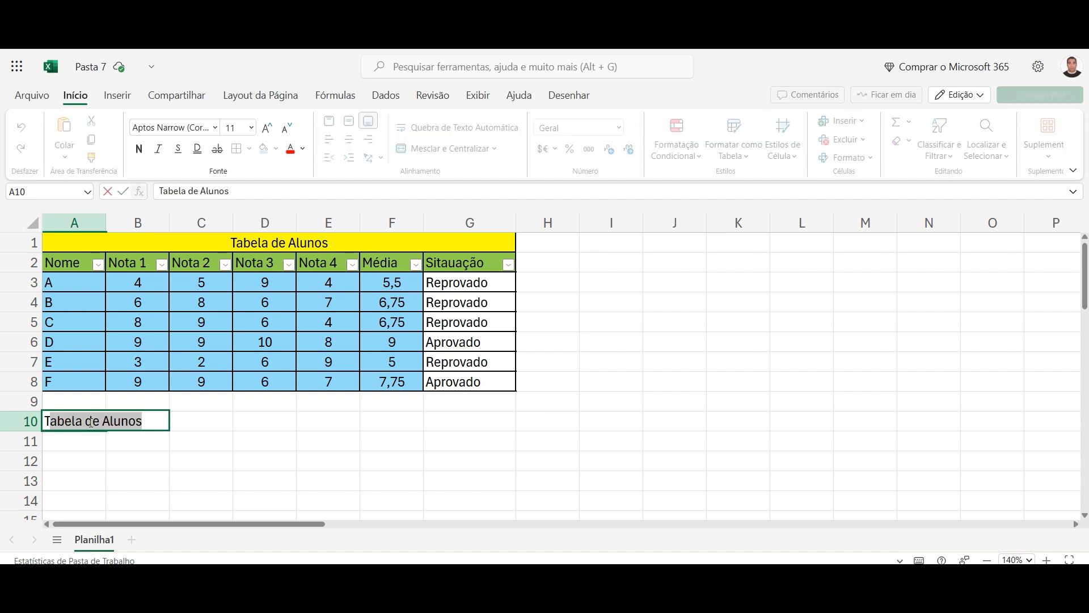
pyautogui.write('e')
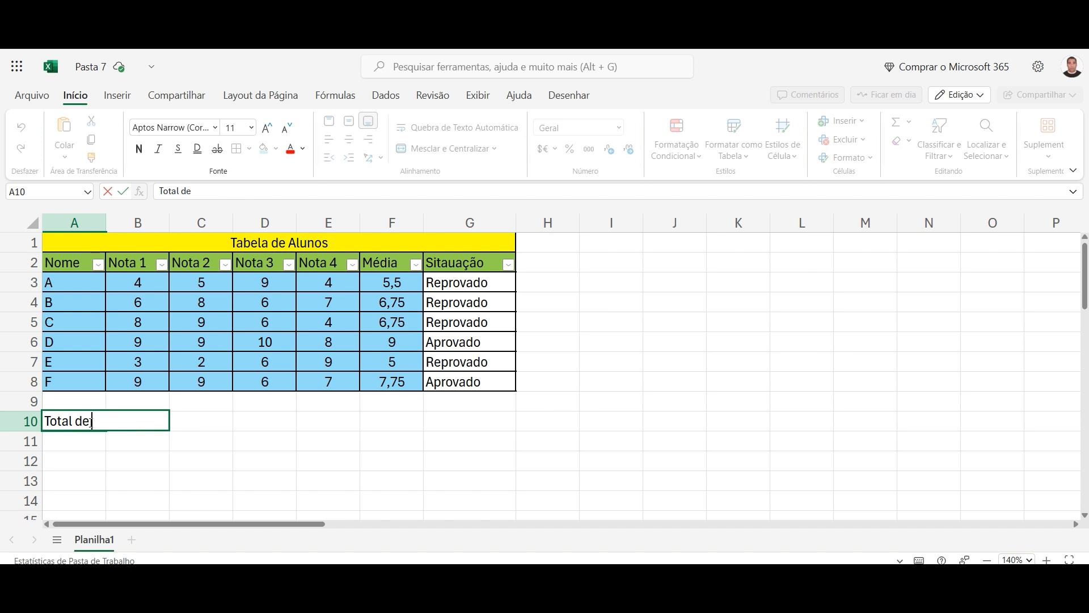
pyautogui.write(' Aprovado')
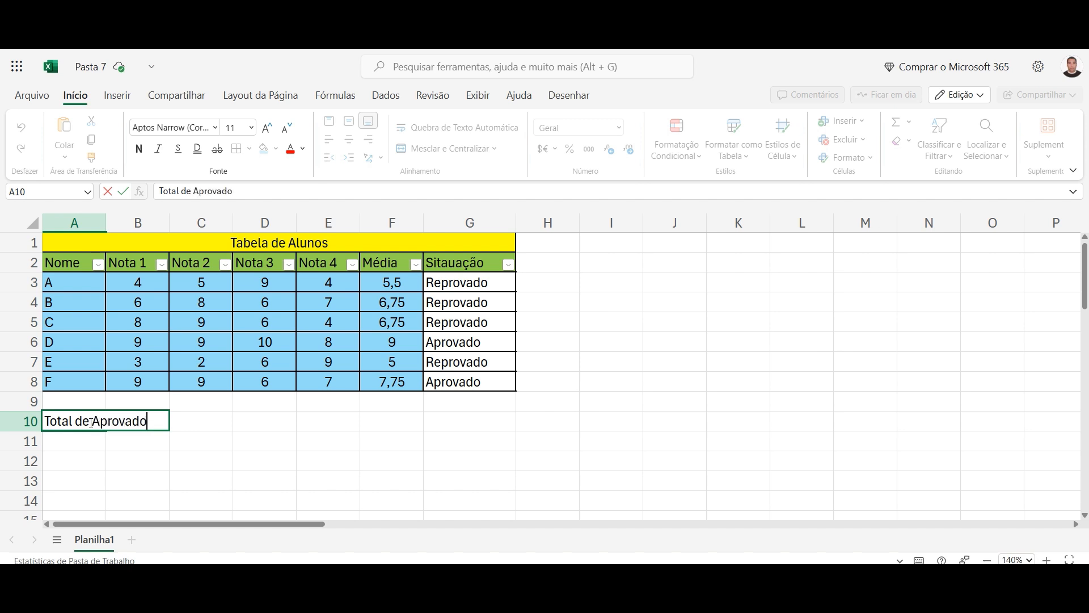
pyautogui.press('Return')
pyautogui.write('To')
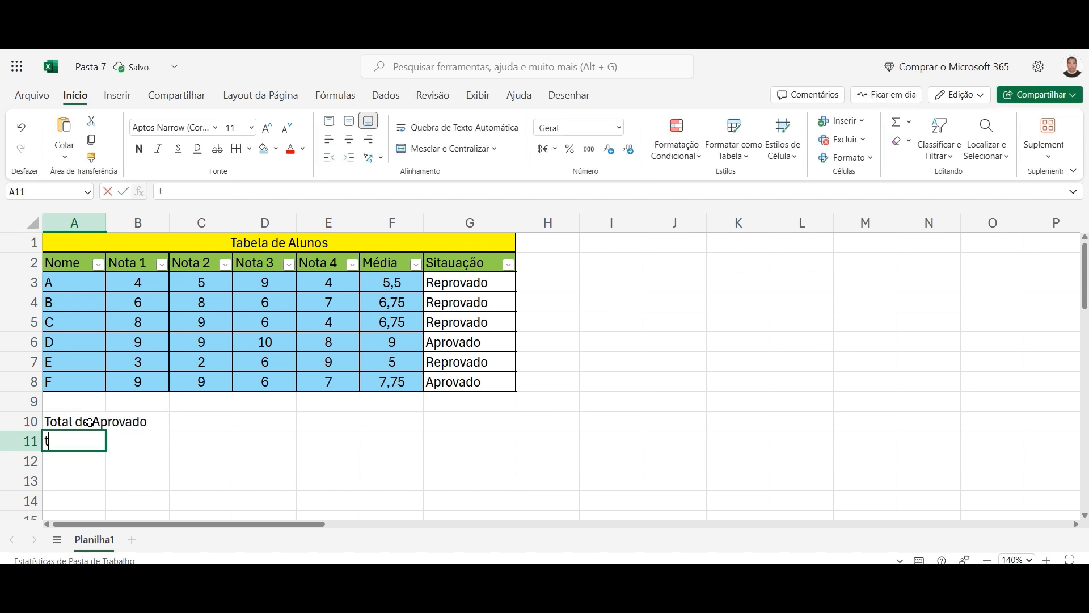
pyautogui.write('tal de ')
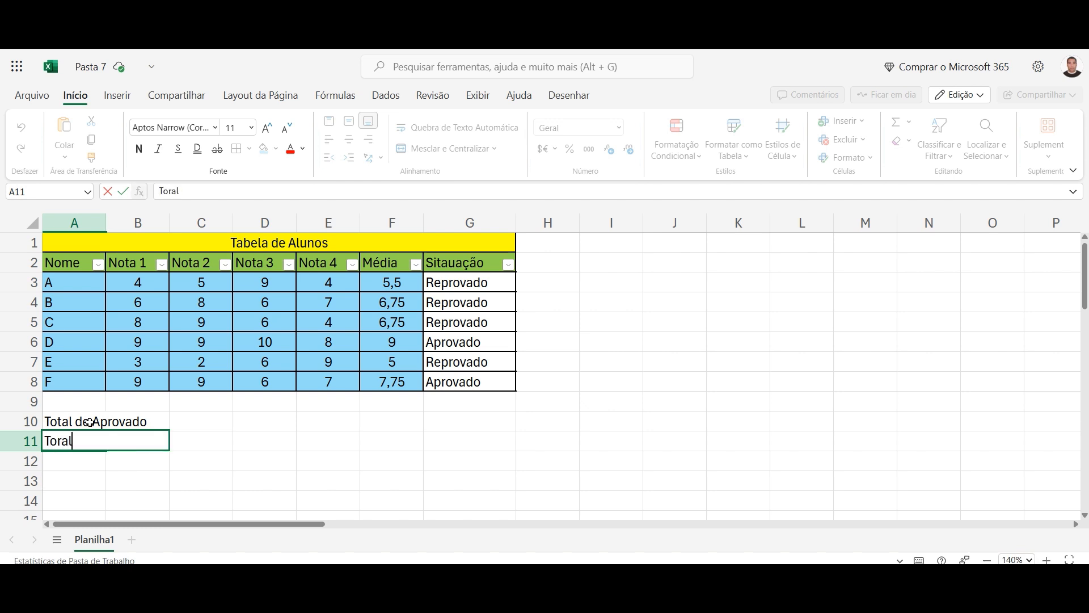
pyautogui.write('Reprovado')
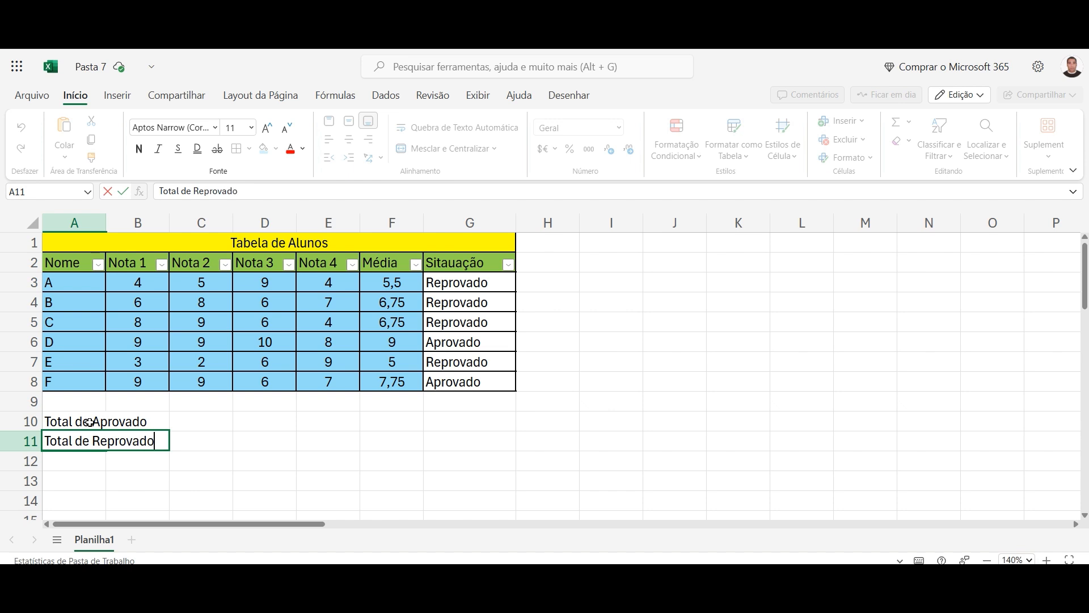
pyautogui.write('s')
# Step: Correct the label in A10 to the plural "Total de Aprovados"
pyautogui.doubleClick(152, 420)
pyautogui.click(86, 422)
pyautogui.doubleClick(168, 422)
pyautogui.write('s')
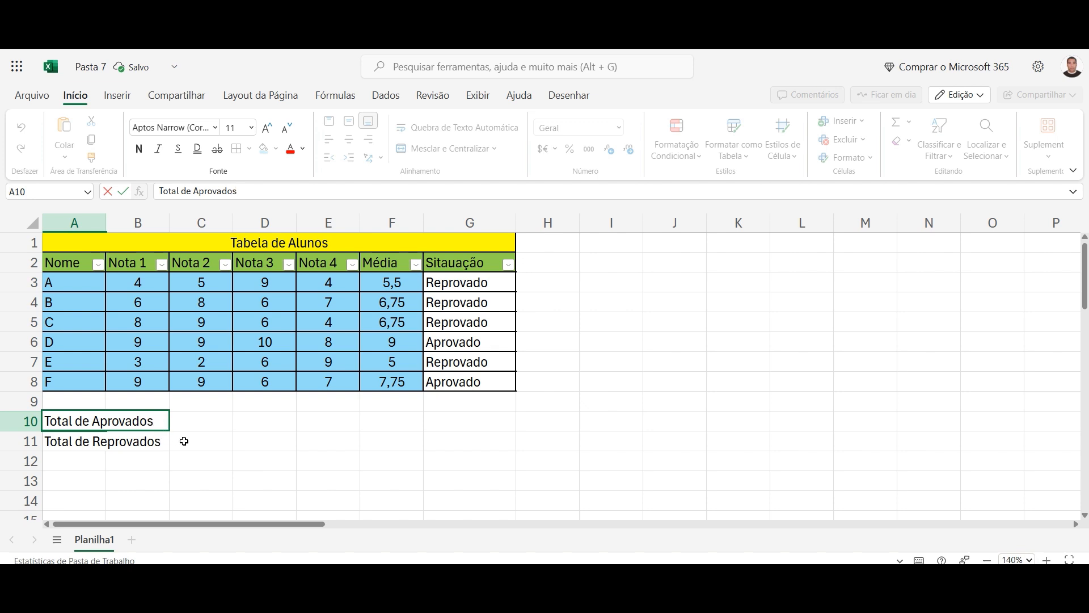
pyautogui.click(205, 421)
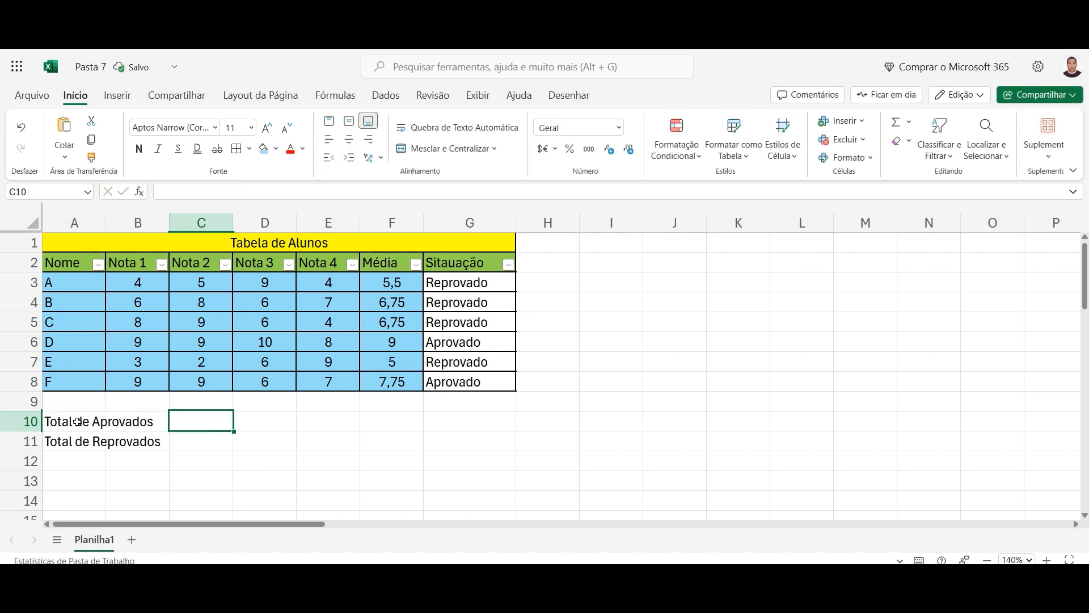
# Step: Enter the filler text "adfadsfadsfdsfasdfadsf" in B10 beside the label, and delete it again
pyautogui.click(161, 421)
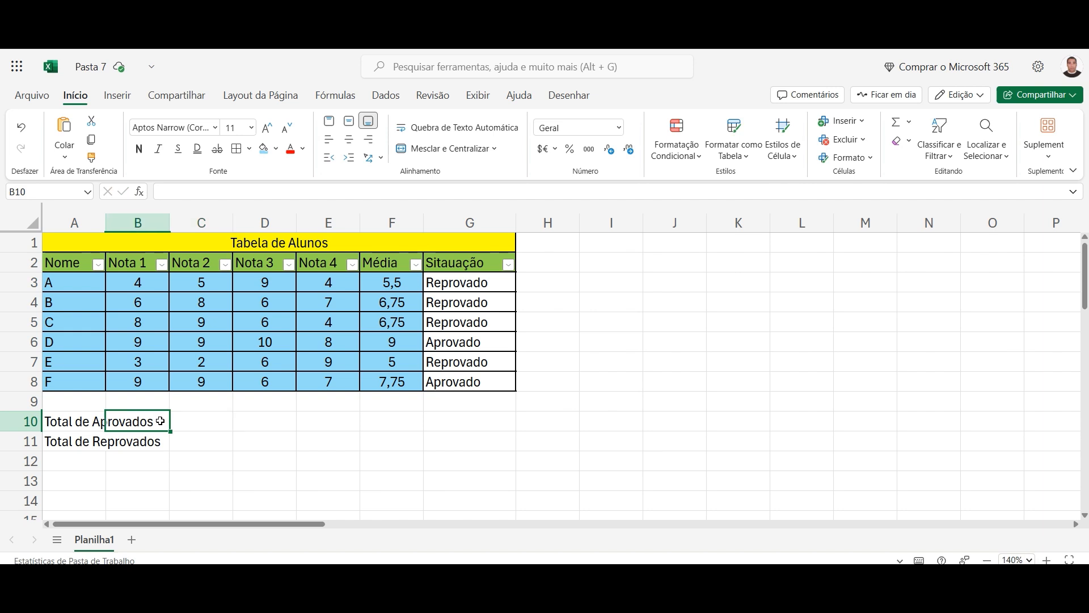
pyautogui.doubleClick(160, 421)
pyautogui.write('adfadsfadsfdsfasdfadsf')
pyautogui.press('Return')
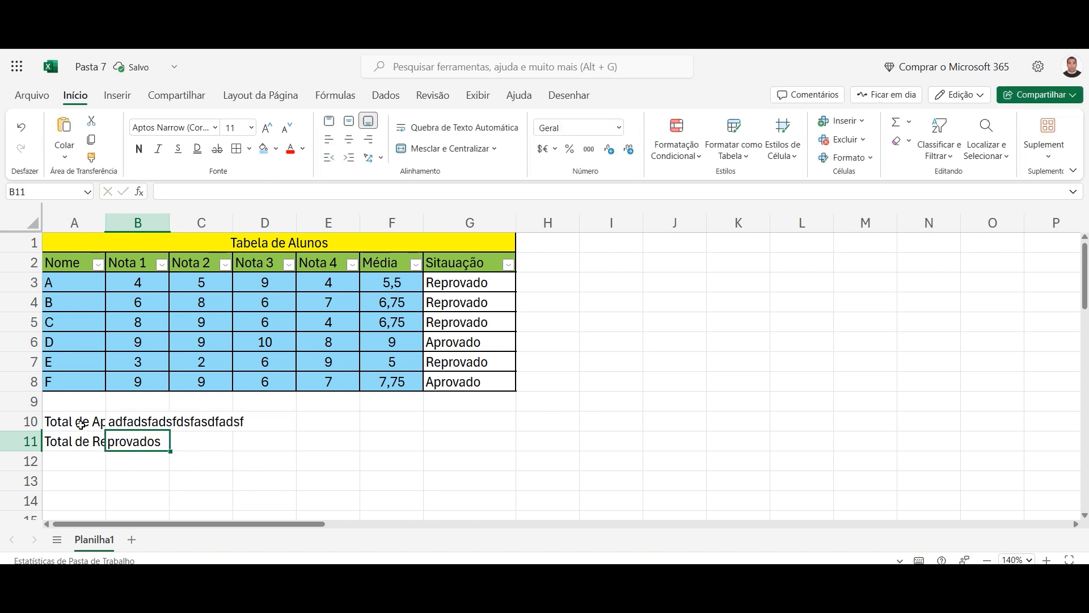
pyautogui.click(130, 425)
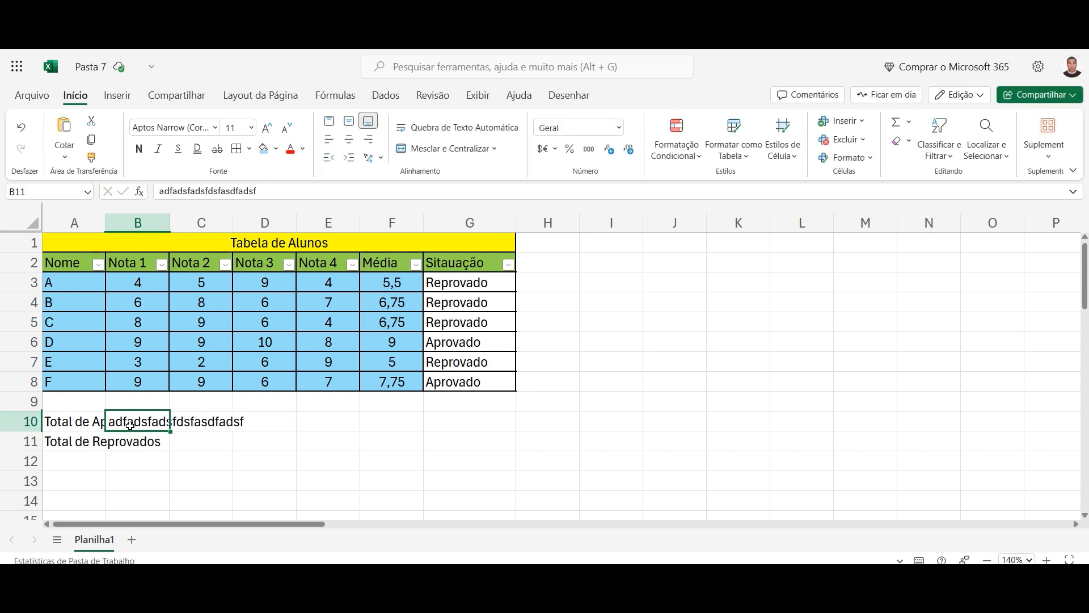
pyautogui.press('Delete')
# Step: Merge and center each total label across columns A and B, A10:B10 and A11:B11 separately
pyautogui.click(64, 422)
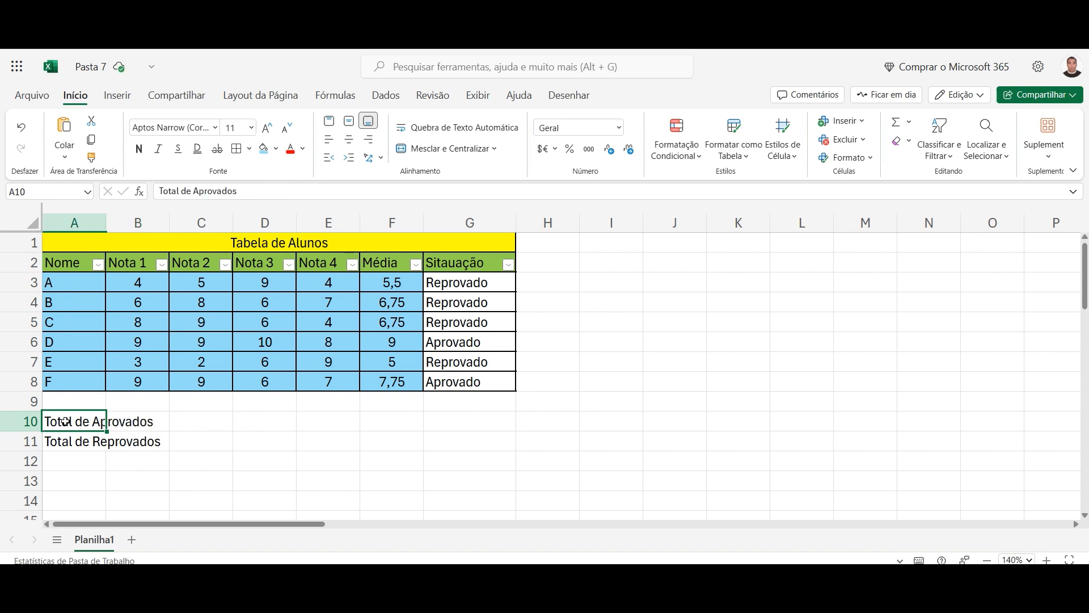
pyautogui.moveTo(66, 421); pyautogui.dragTo(124, 420)
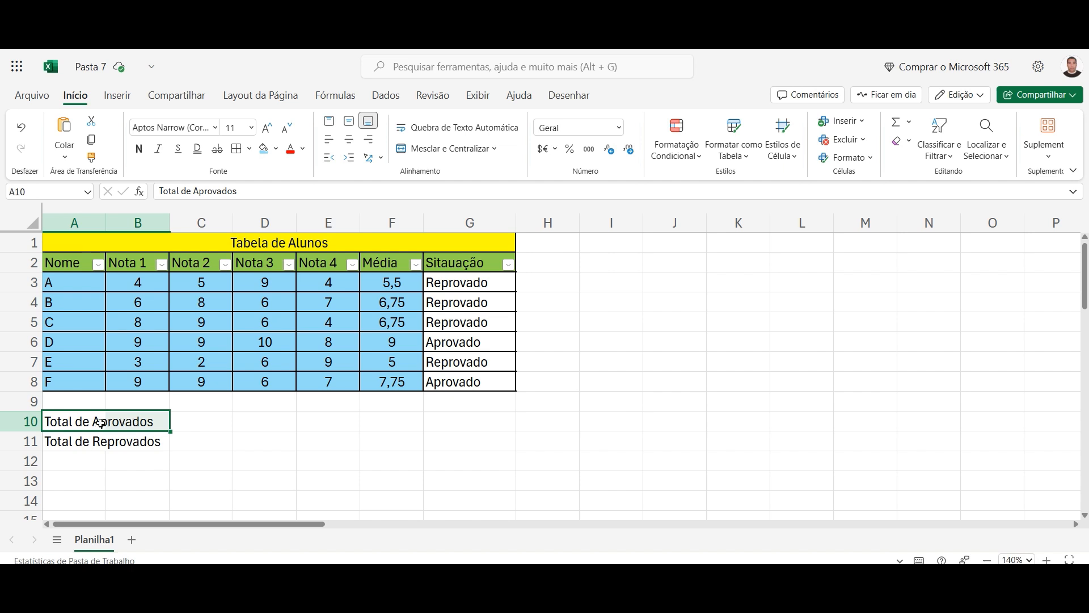
pyautogui.click(435, 152)
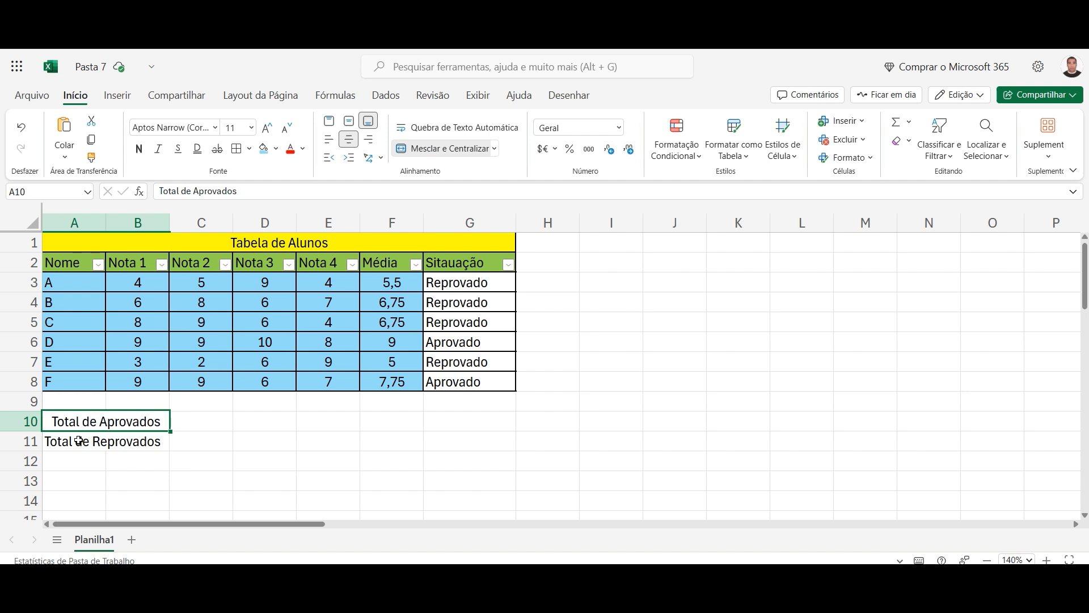
pyautogui.click(79, 441)
pyautogui.moveTo(79, 441); pyautogui.dragTo(129, 444)
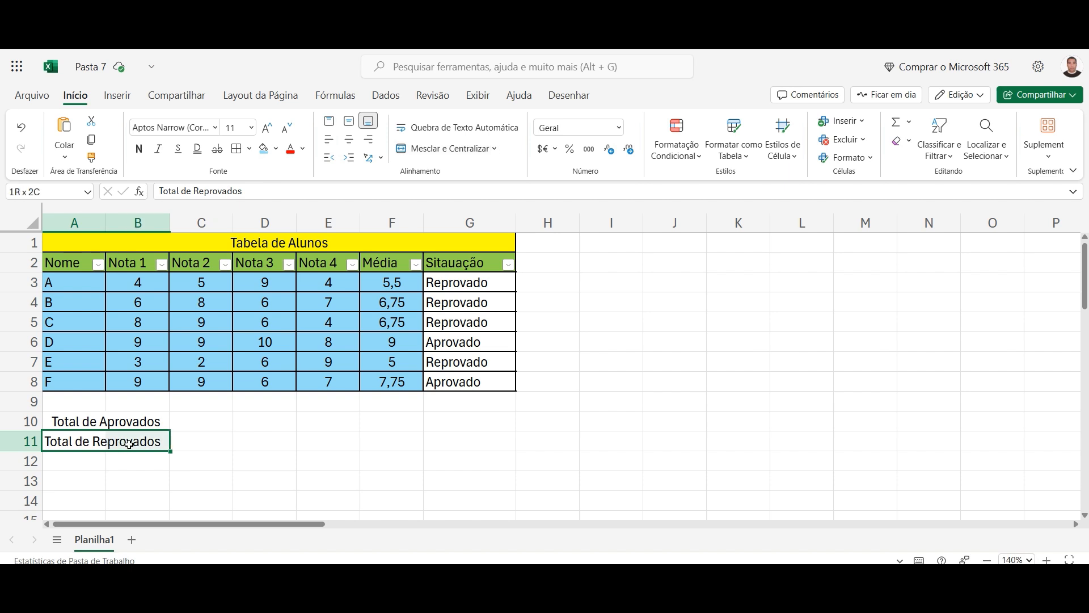
pyautogui.click(459, 150)
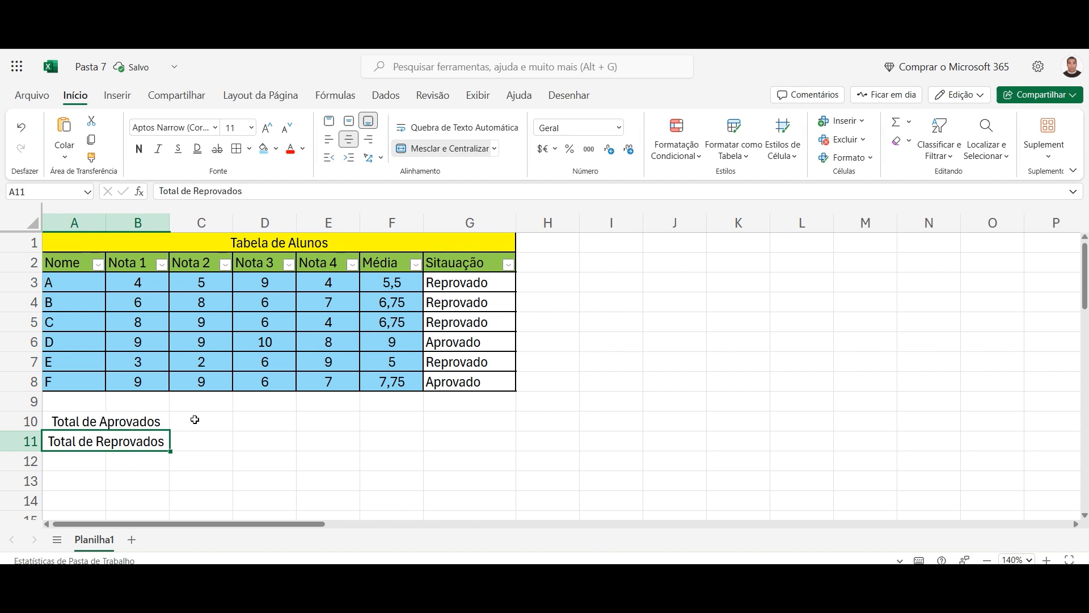
# Step: Count the approved students in C10 with the formula =CONT.SE(G2:G8;"Aprovado")
pyautogui.click(195, 419)
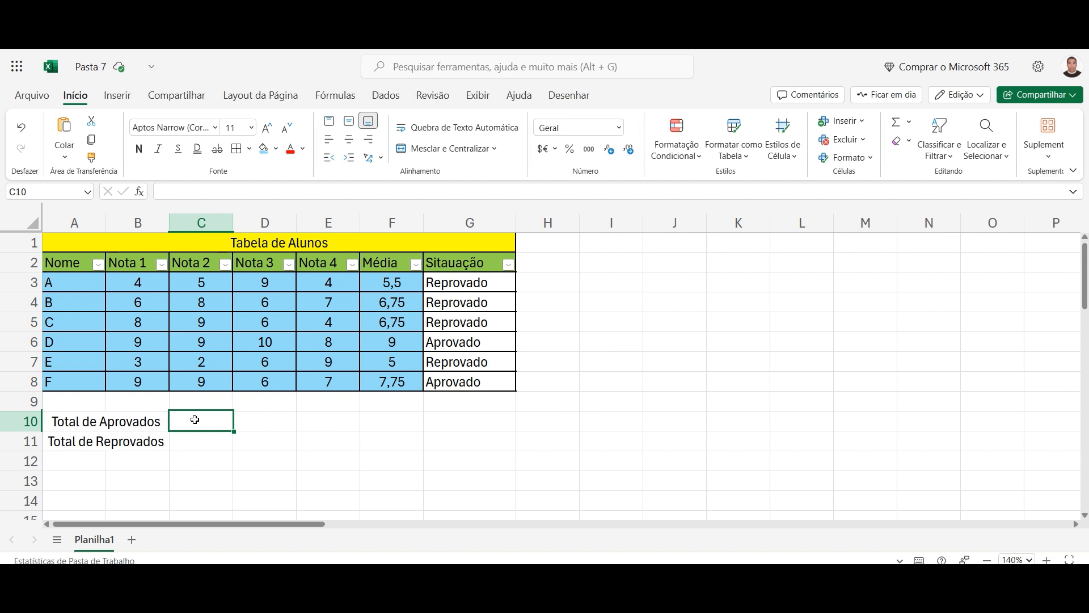
pyautogui.write('=')
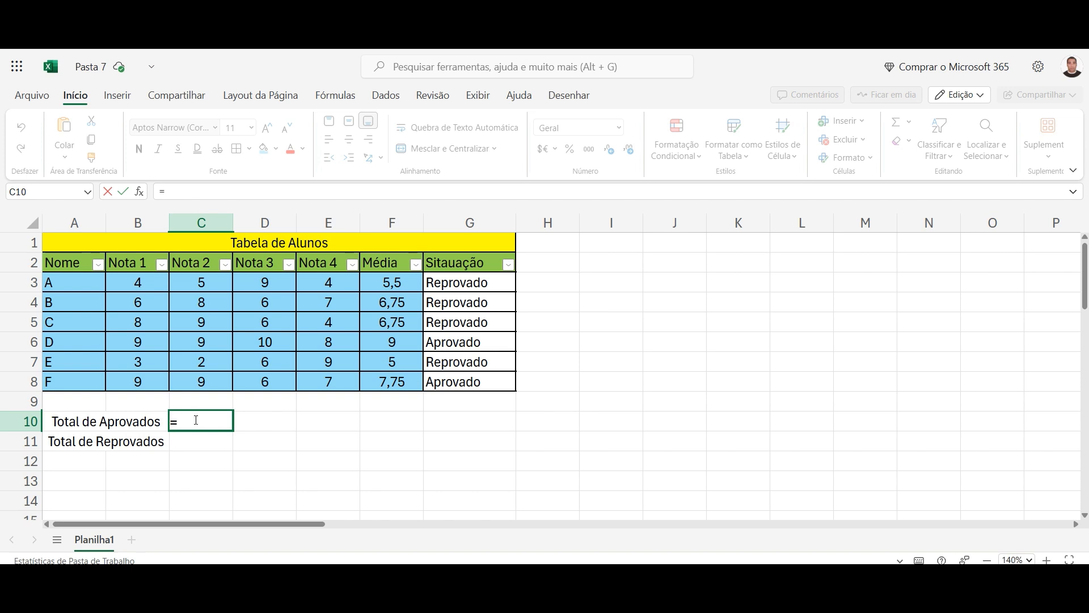
pyautogui.write('Cont')
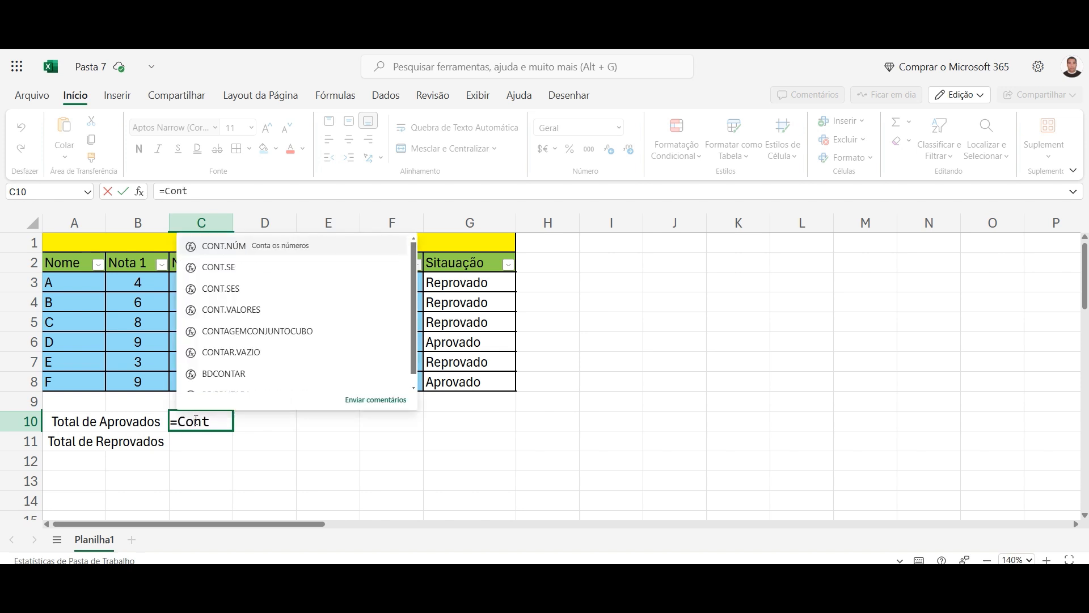
pyautogui.click(237, 261)
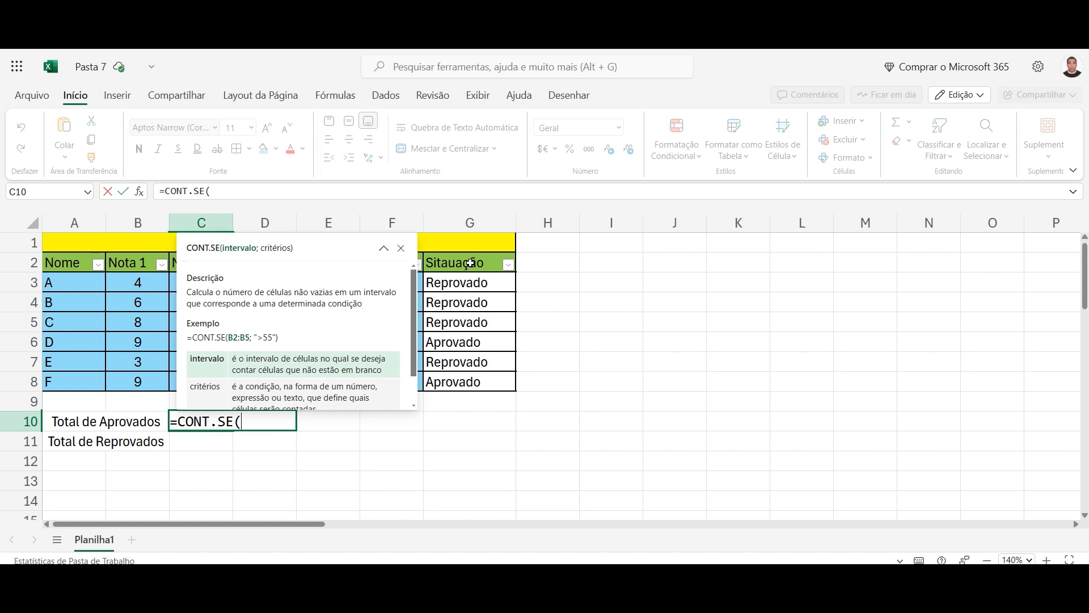
pyautogui.moveTo(470, 262); pyautogui.dragTo(464, 380)
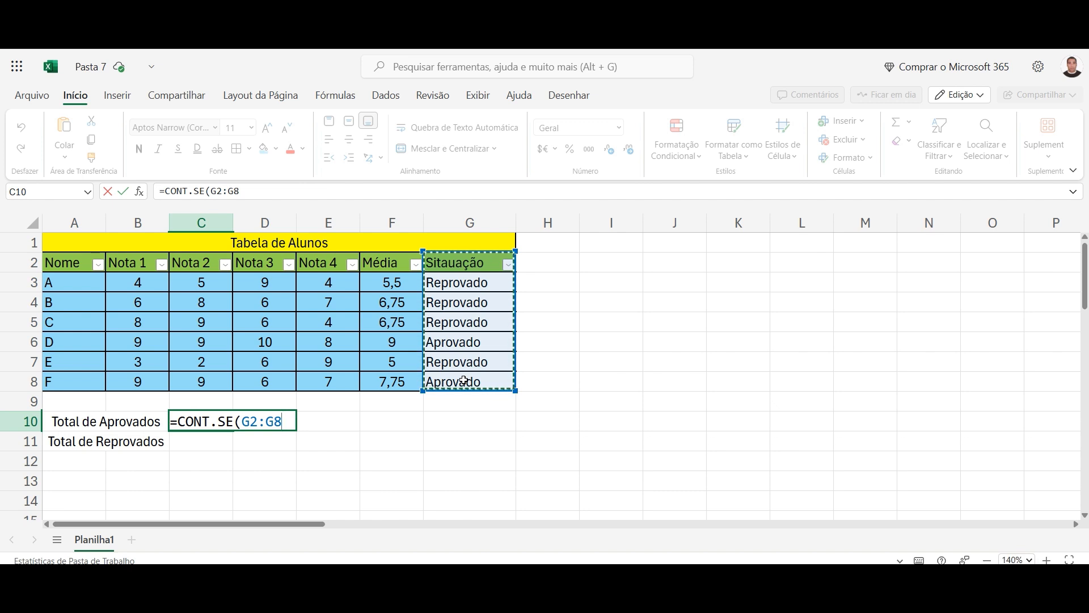
pyautogui.write(';')
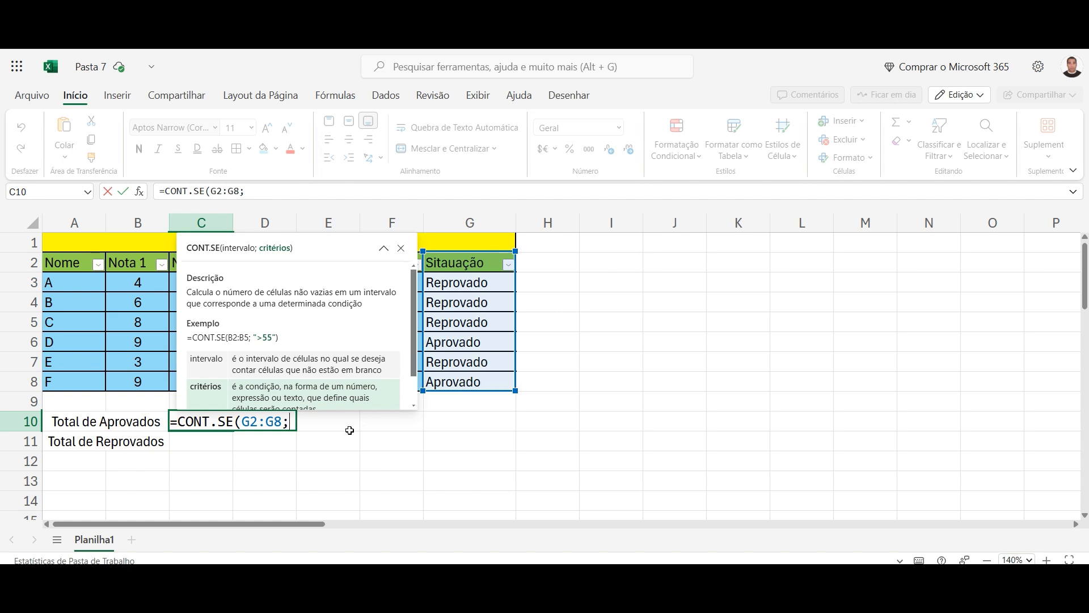
pyautogui.write('"Aprovado')
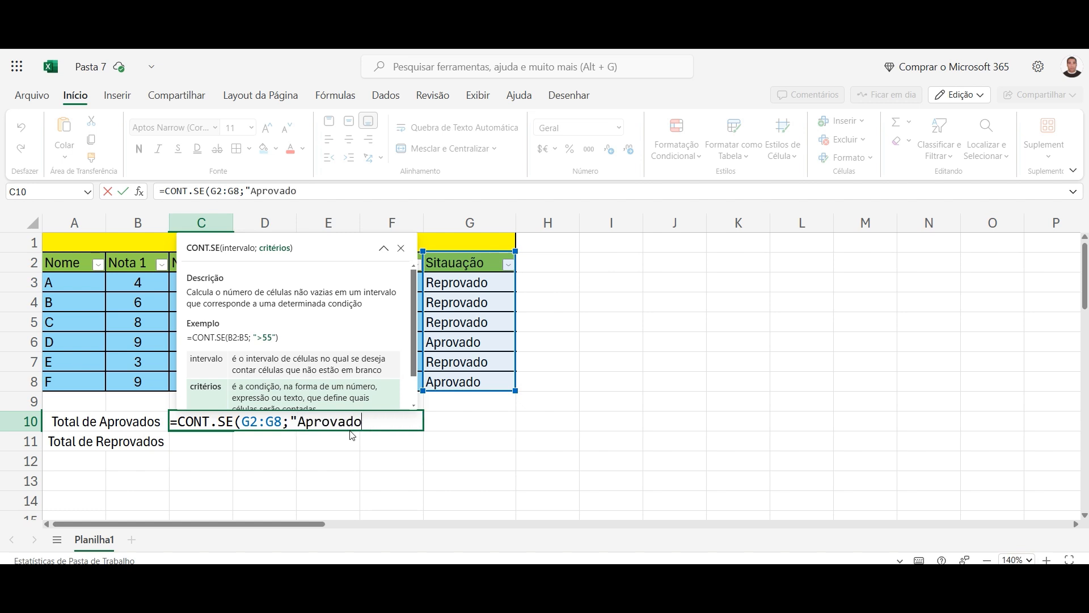
pyautogui.write('")')
pyautogui.press('Return')
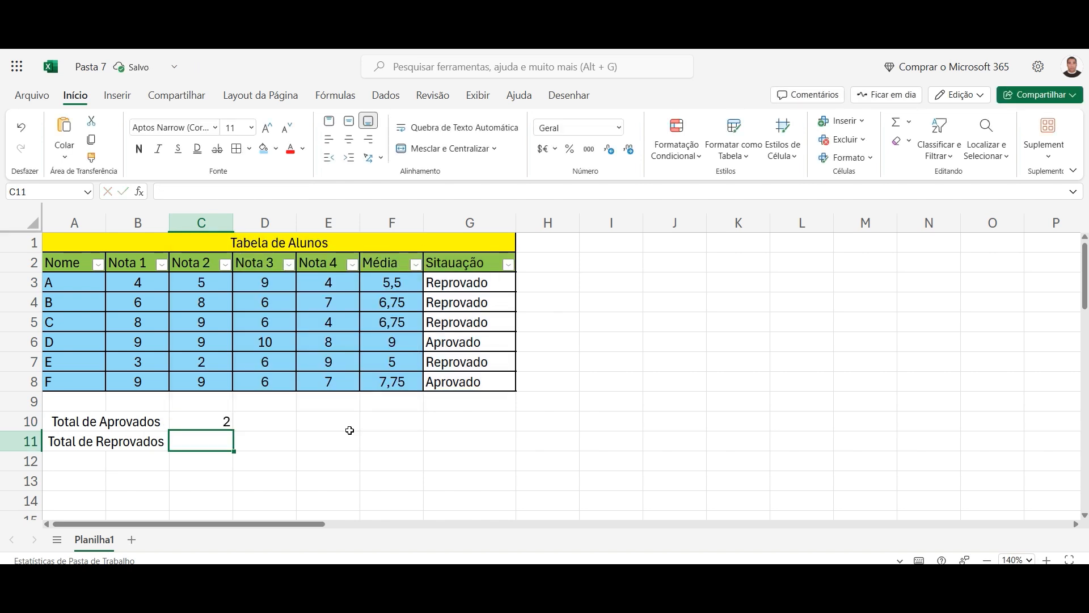
# Step: Start a CONT.SE formula in C11, beside "Total de Reprovados", with G2:G8 as the range to count
pyautogui.click(222, 423)
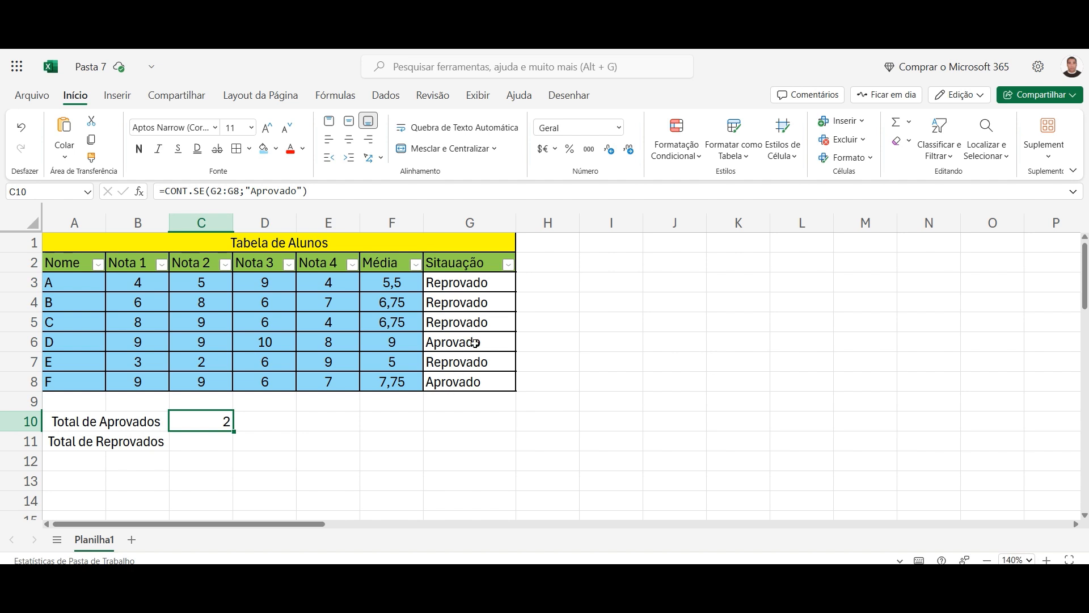
pyautogui.click(211, 442)
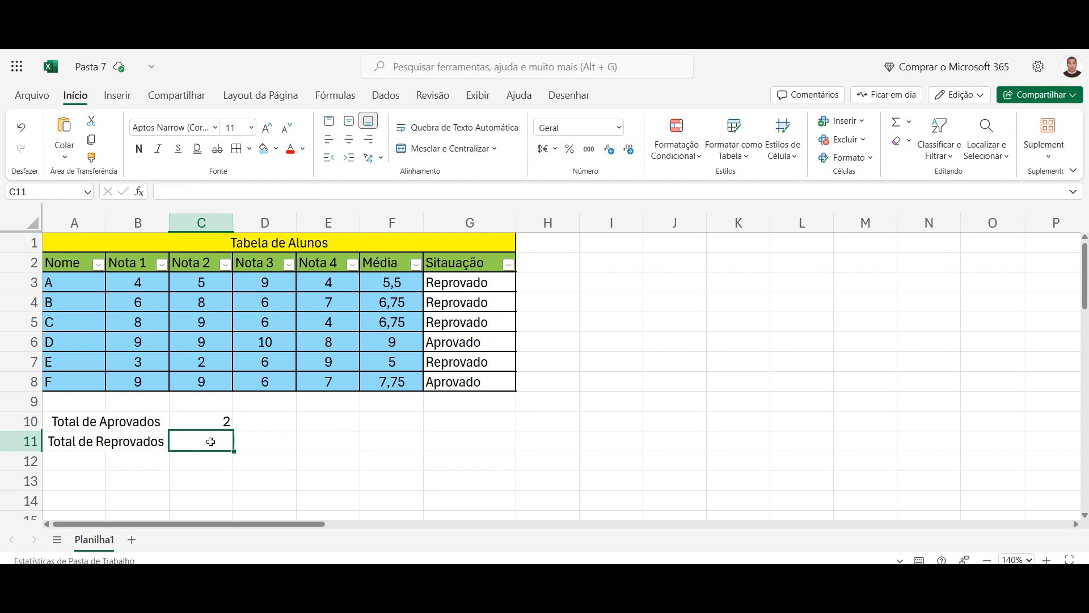
pyautogui.write('=')
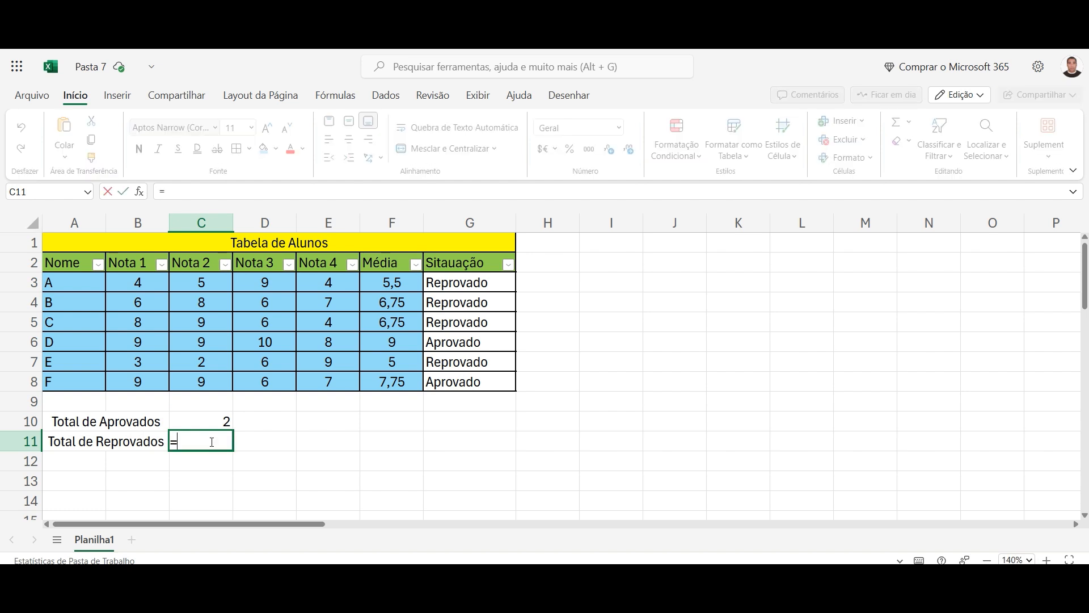
pyautogui.write('Cont')
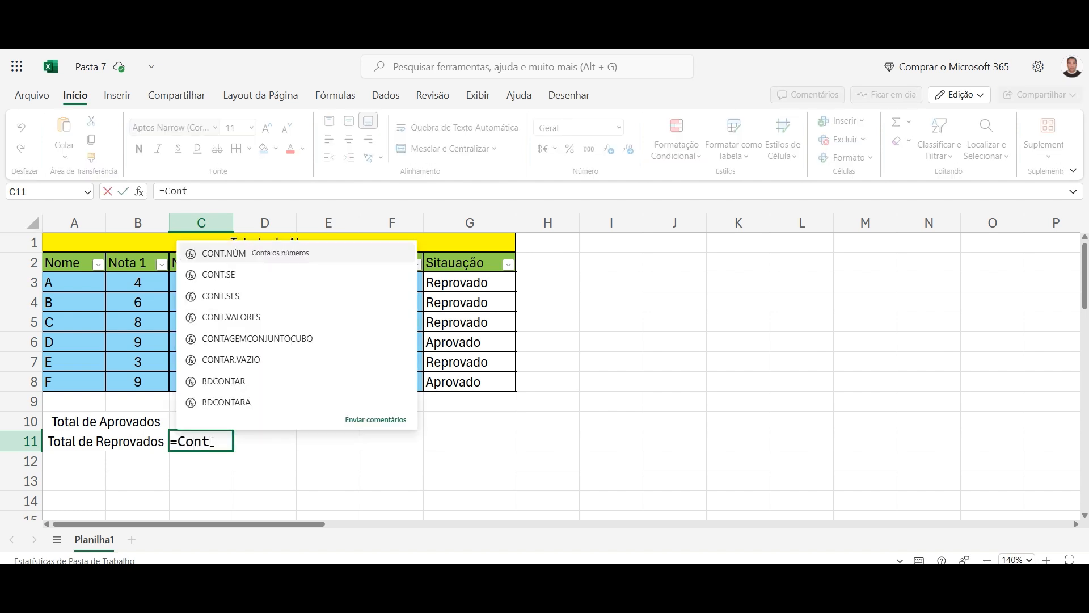
pyautogui.click(228, 278)
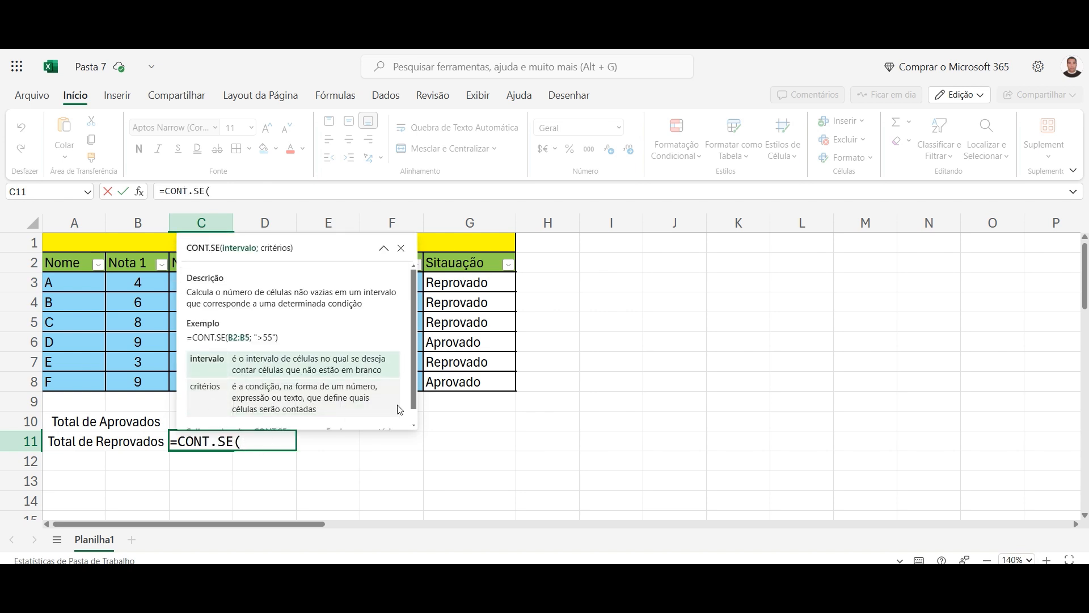
pyautogui.click(475, 264)
pyautogui.moveTo(475, 264); pyautogui.dragTo(471, 381)
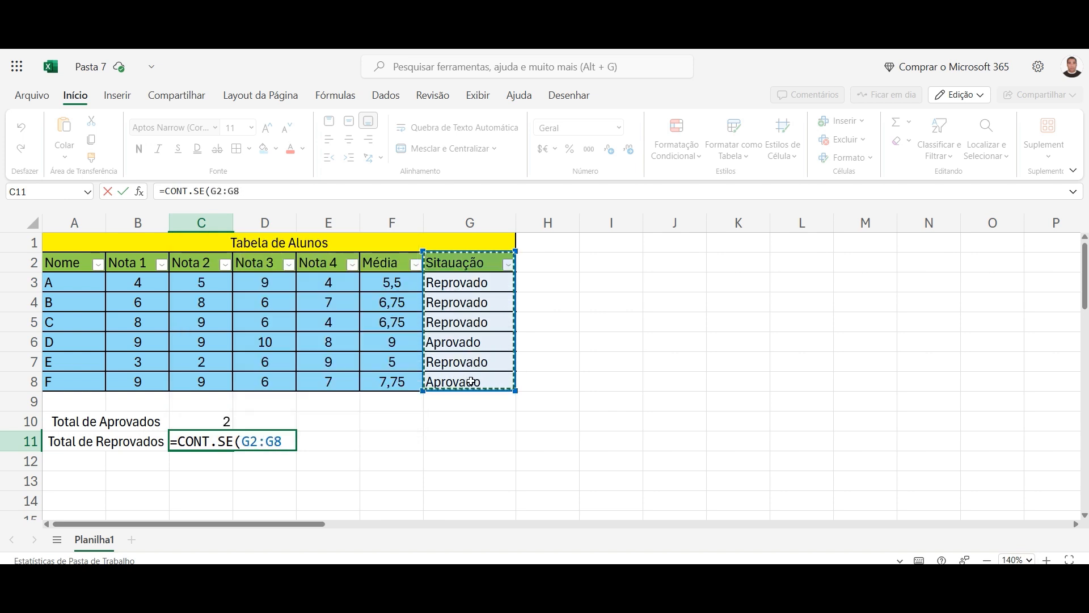
pyautogui.write(';')
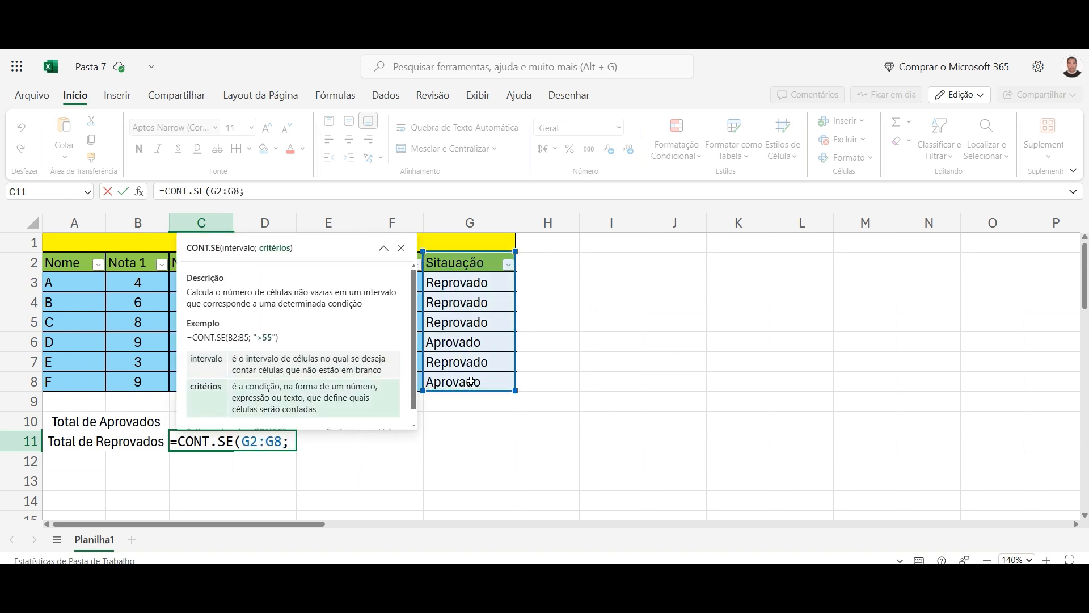
pyautogui.press('Up')
pyautogui.press('Up')
pyautogui.press('Up')
pyautogui.press('Up')
pyautogui.press('Up')
pyautogui.press('Up')
pyautogui.press('Up')
pyautogui.press('Up')
pyautogui.press('Up')
pyautogui.press('Up')
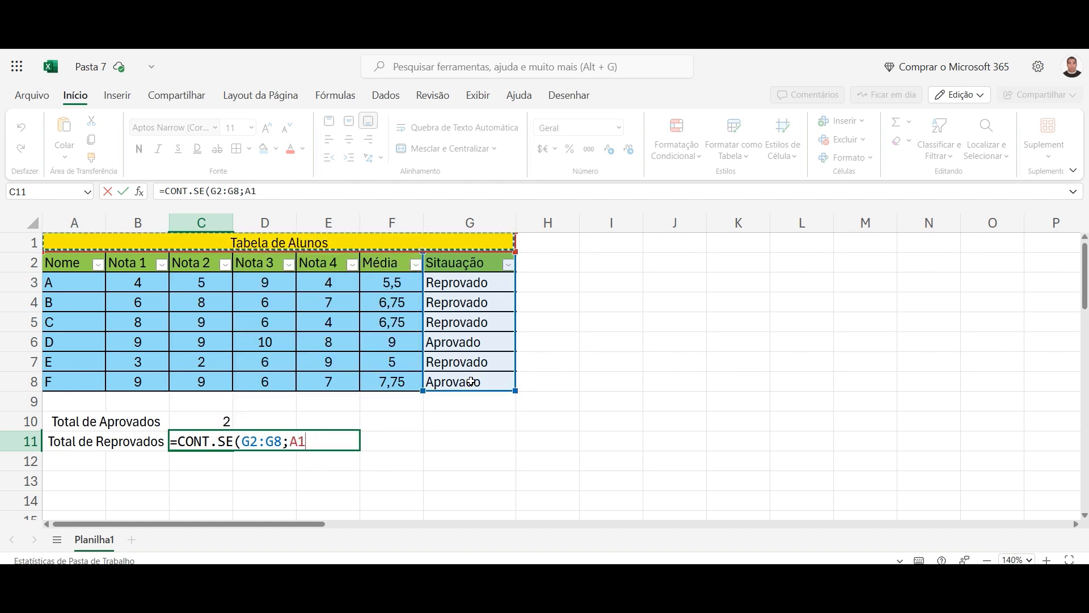
pyautogui.press('BackSpace')
# Step: Complete the C11 formula with the criterion "Reprovados", giving =CONT.SE(G2:G8;"Reprovados")
pyautogui.write('"')
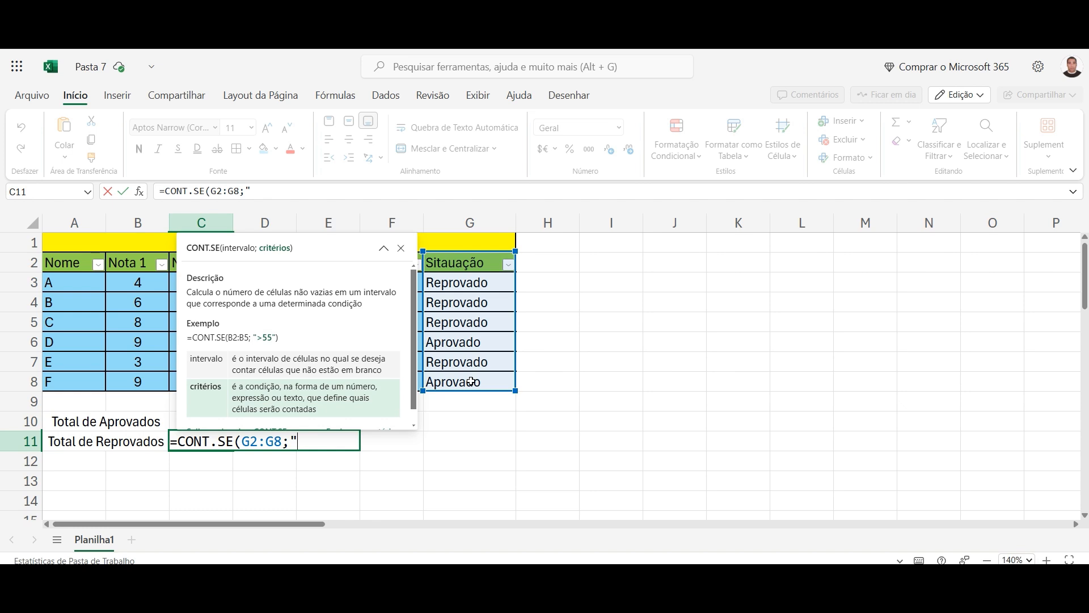
pyautogui.write('Reprovados')
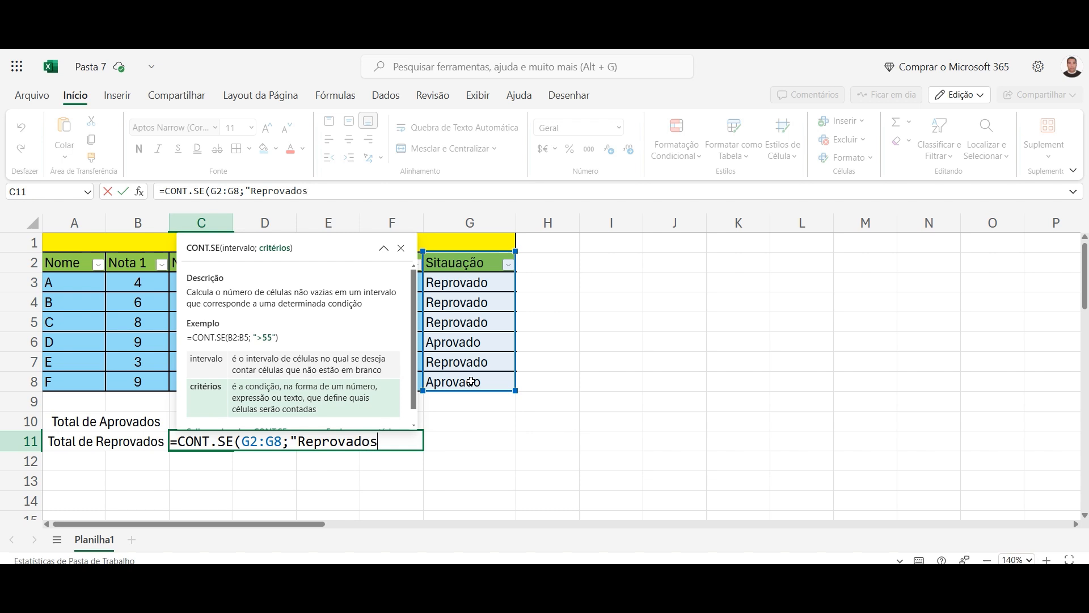
pyautogui.write('")')
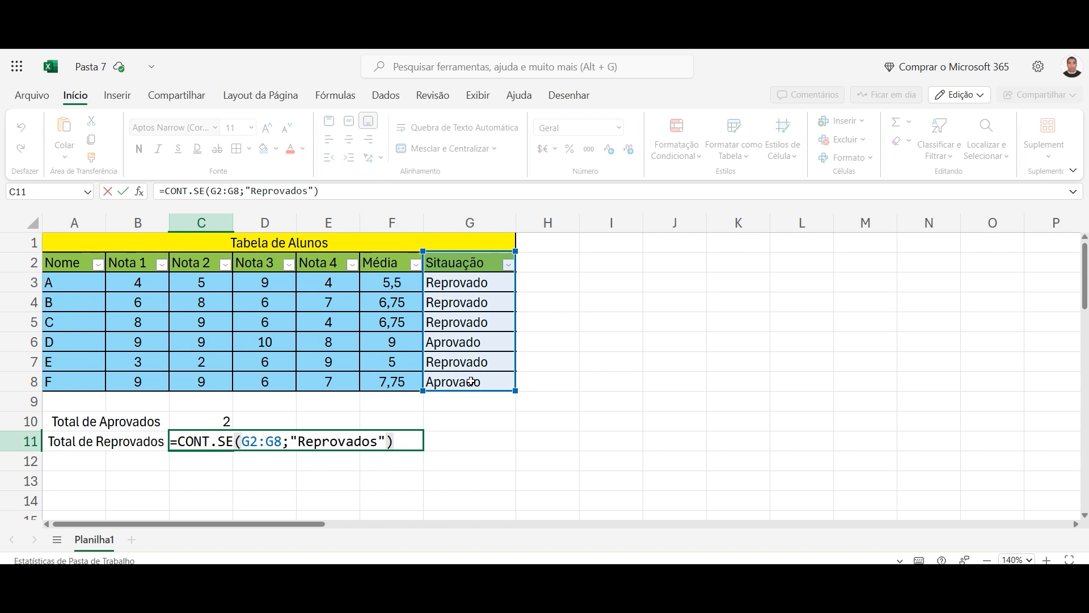
pyautogui.press('Return')
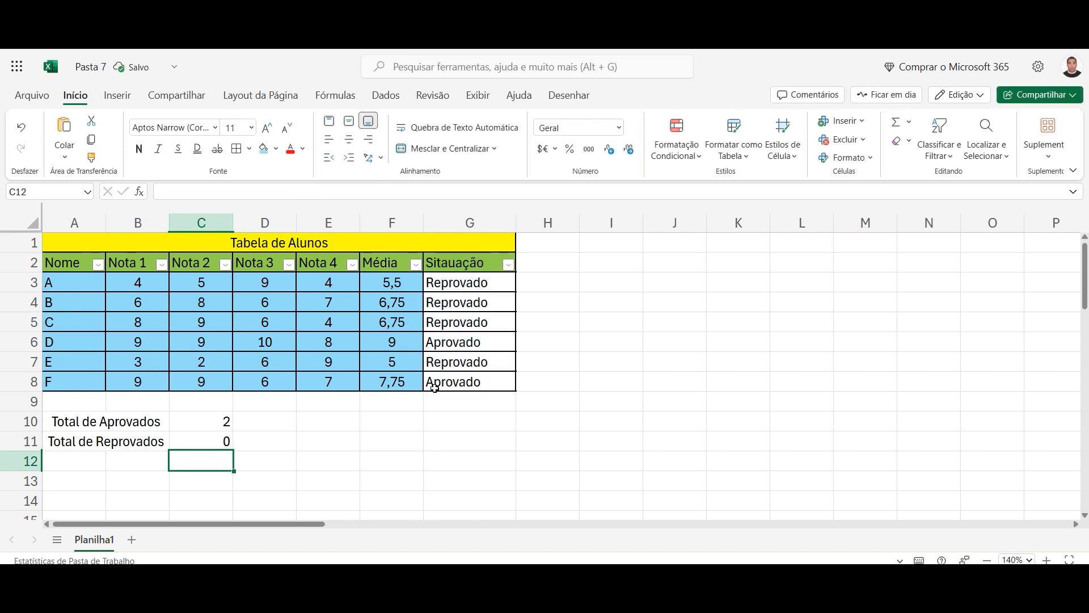
# Step: Correct the criterion in C11 to the singular, so the formula reads =CONT.SE(G2:G8;"Reprovado"), and check both total formulas
pyautogui.click(225, 442)
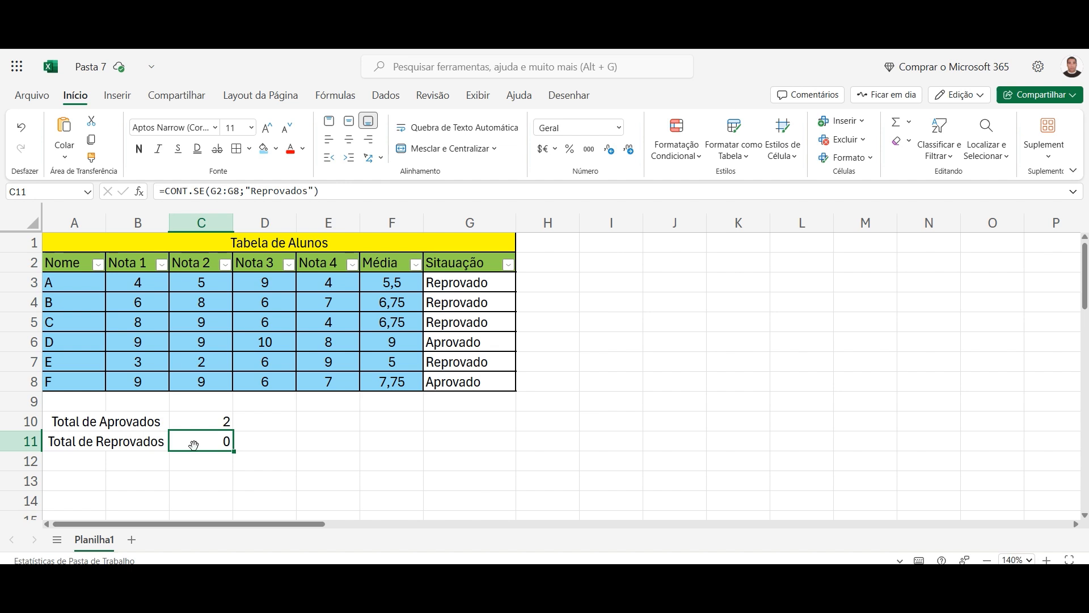
pyautogui.doubleClick(221, 440)
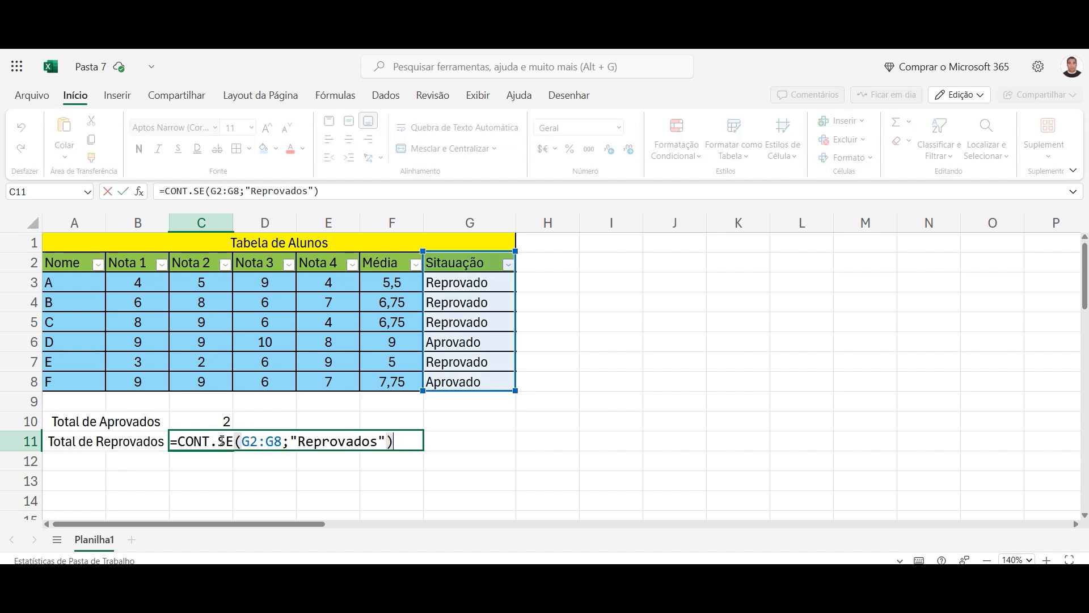
pyautogui.moveTo(378, 442)
pyautogui.click(381, 442)
pyautogui.press('BackSpace')
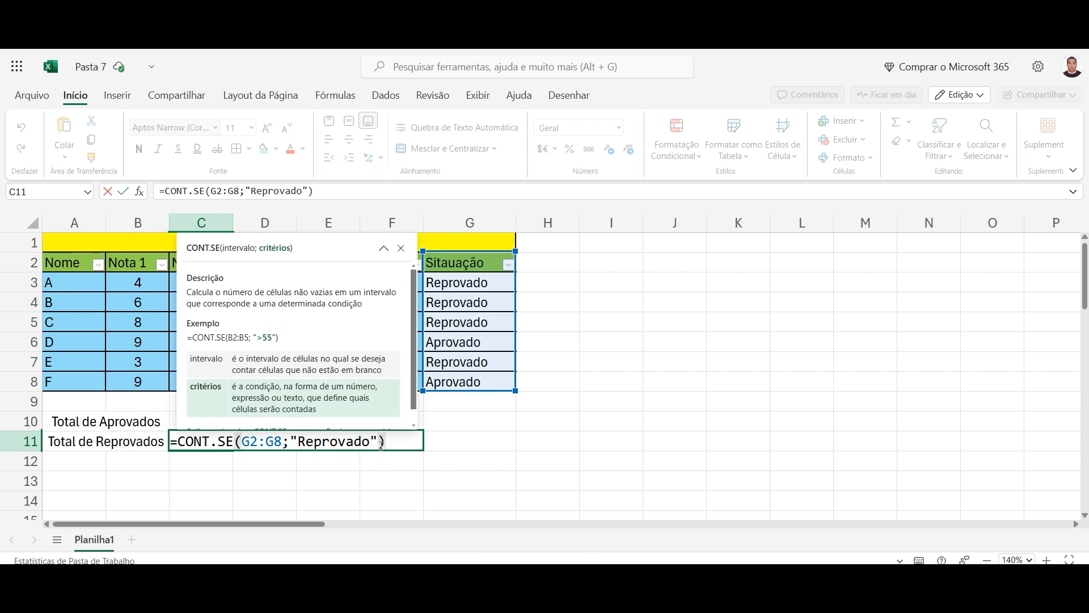
pyautogui.press('Return')
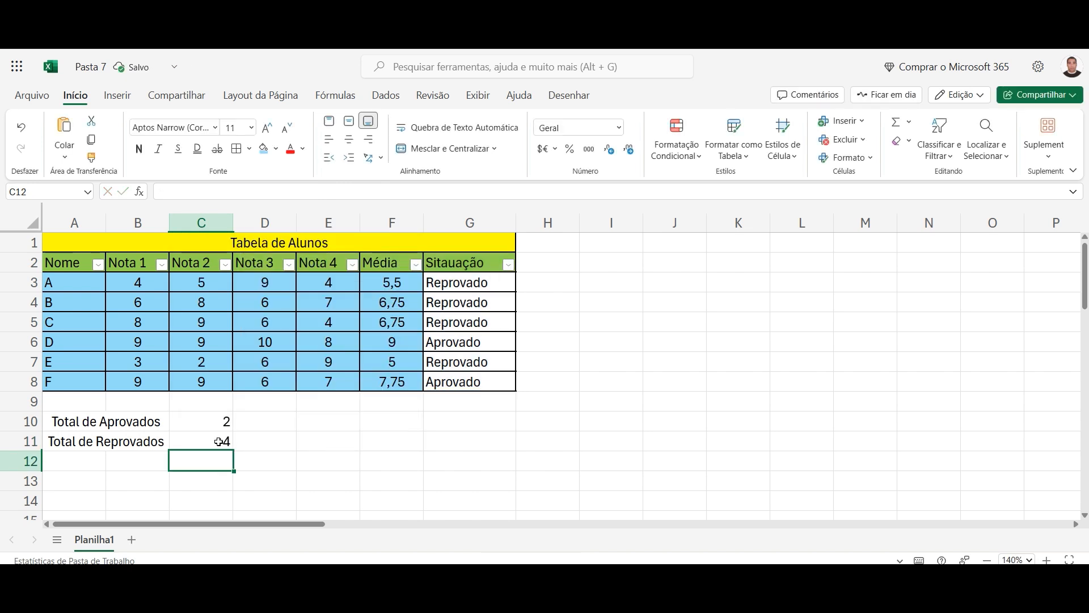
pyautogui.click(215, 443)
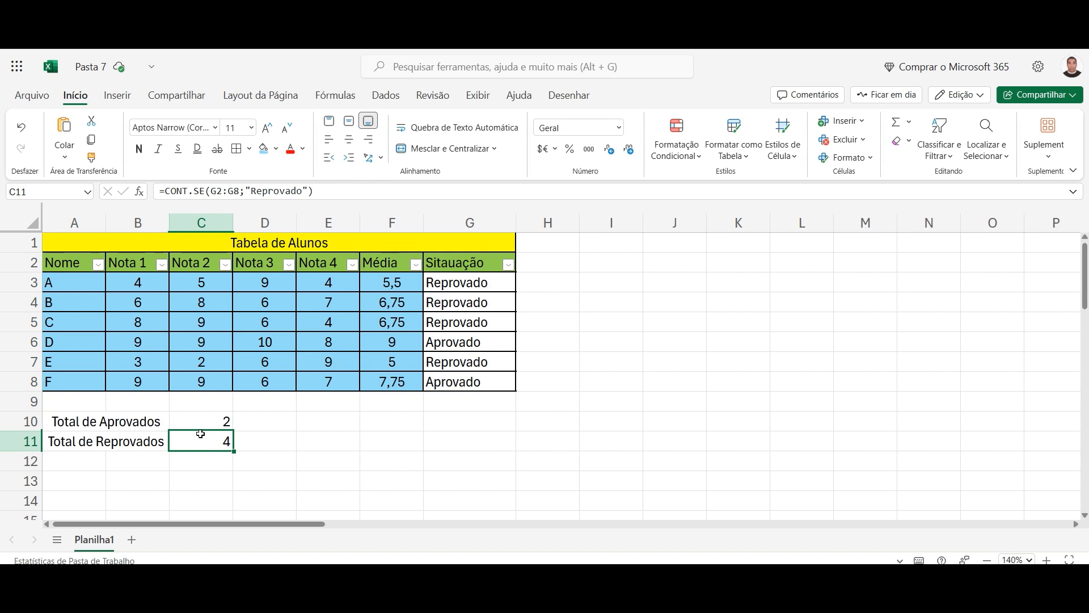
pyautogui.click(215, 421)
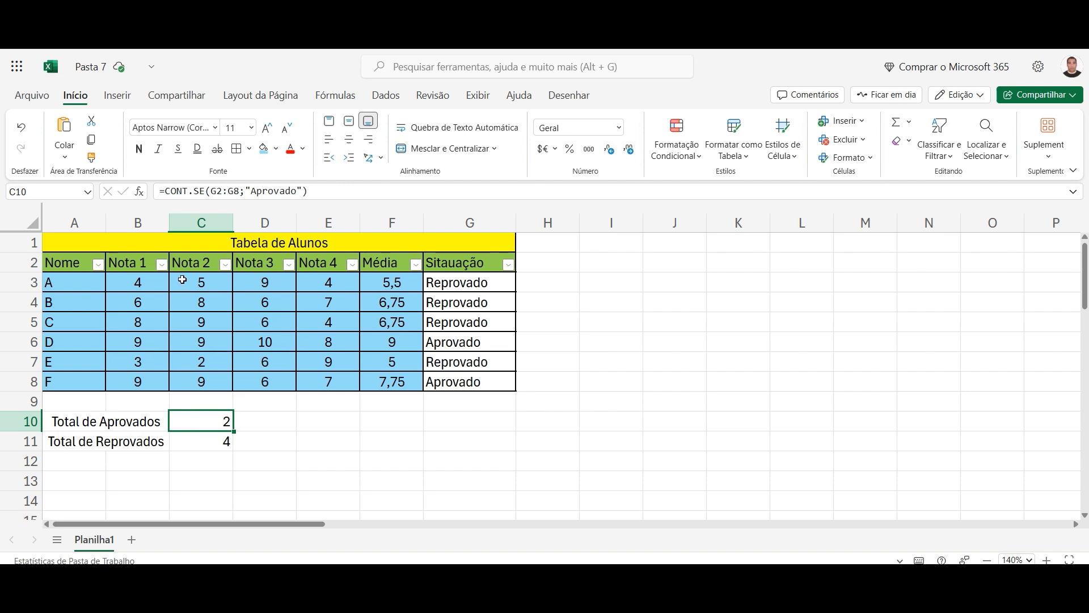
# Step: Set student A's Nota 1 in B3 and Nota 2 in C3 to 9 each
pyautogui.click(144, 282)
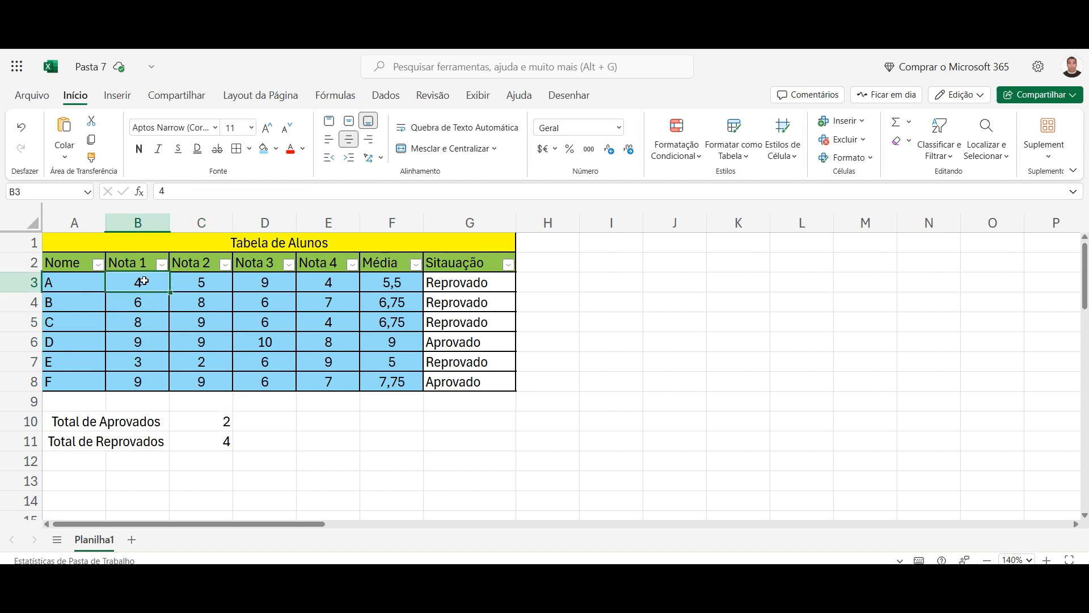
pyautogui.write('9')
pyautogui.press('Tab')
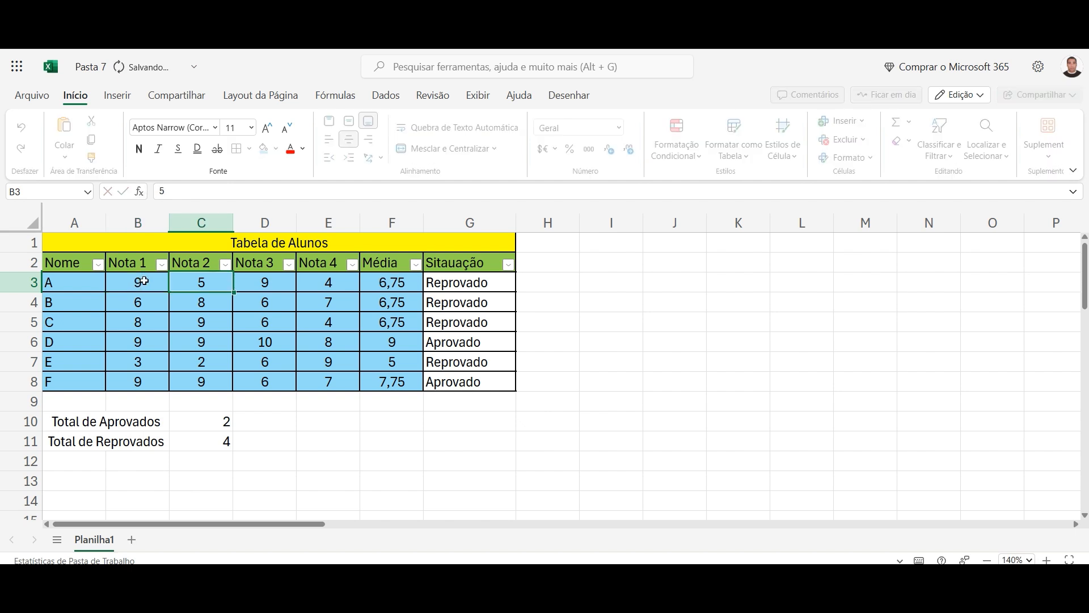
pyautogui.write('9')
pyautogui.press('Tab')
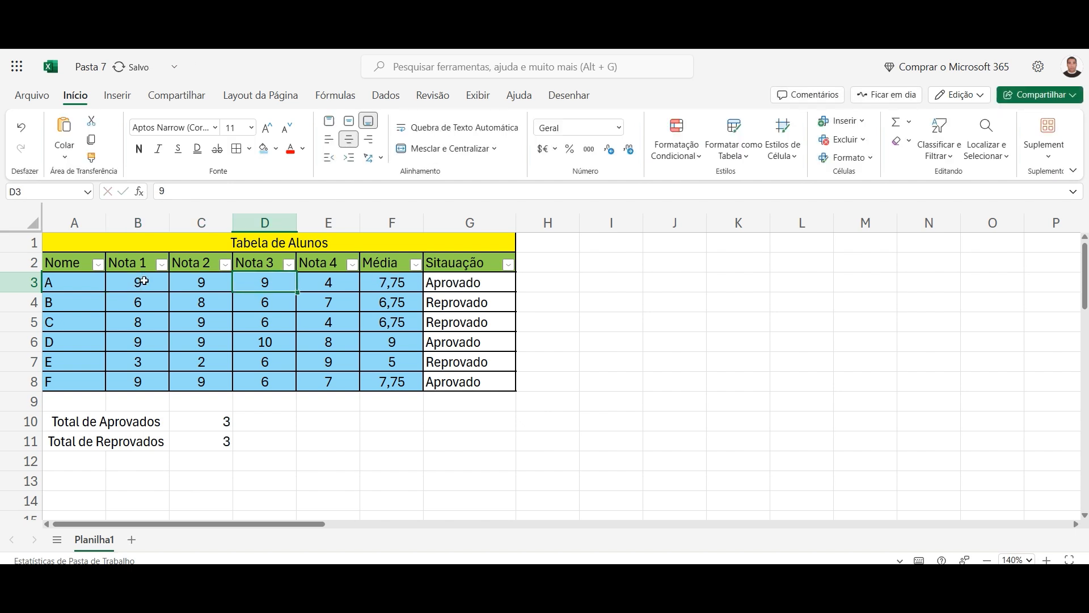